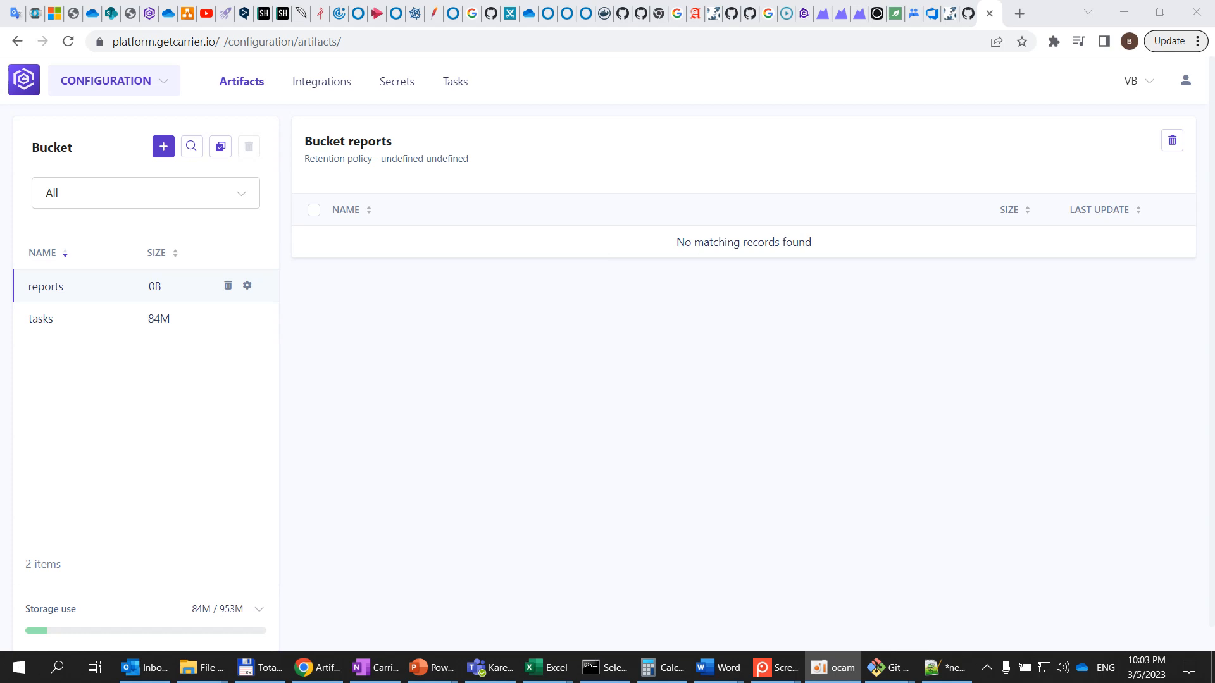
Review the account menu and the project selector options
left_click(1186, 81)
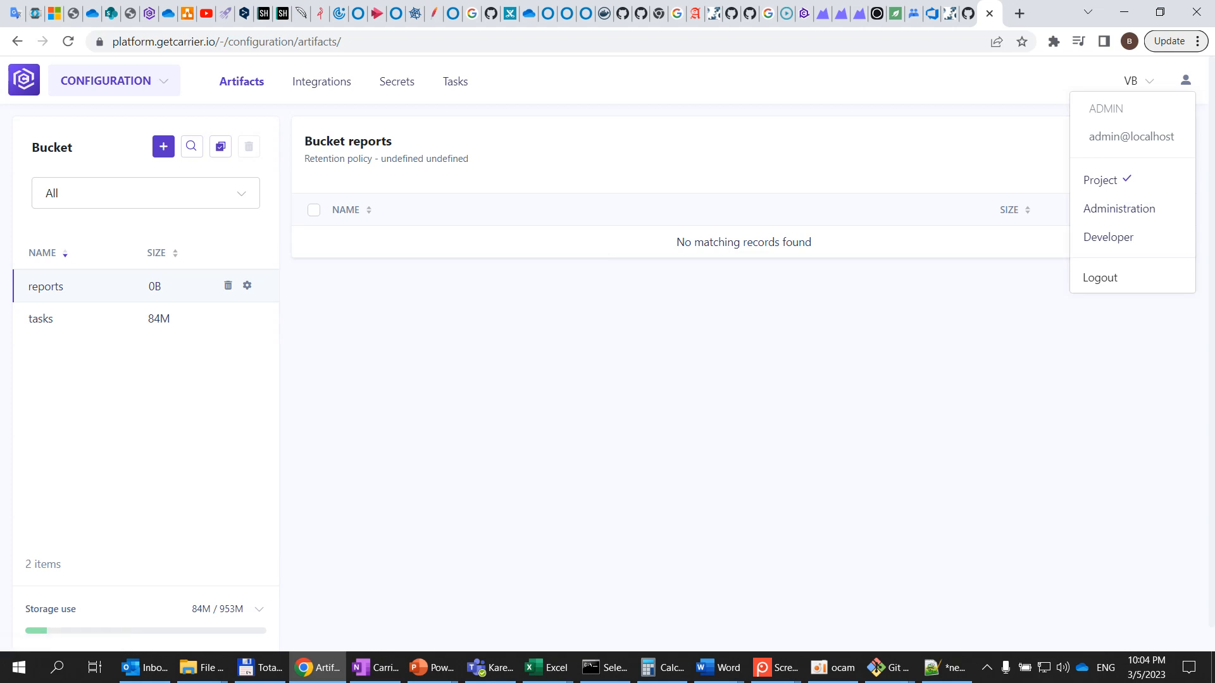
left_click(1137, 82)
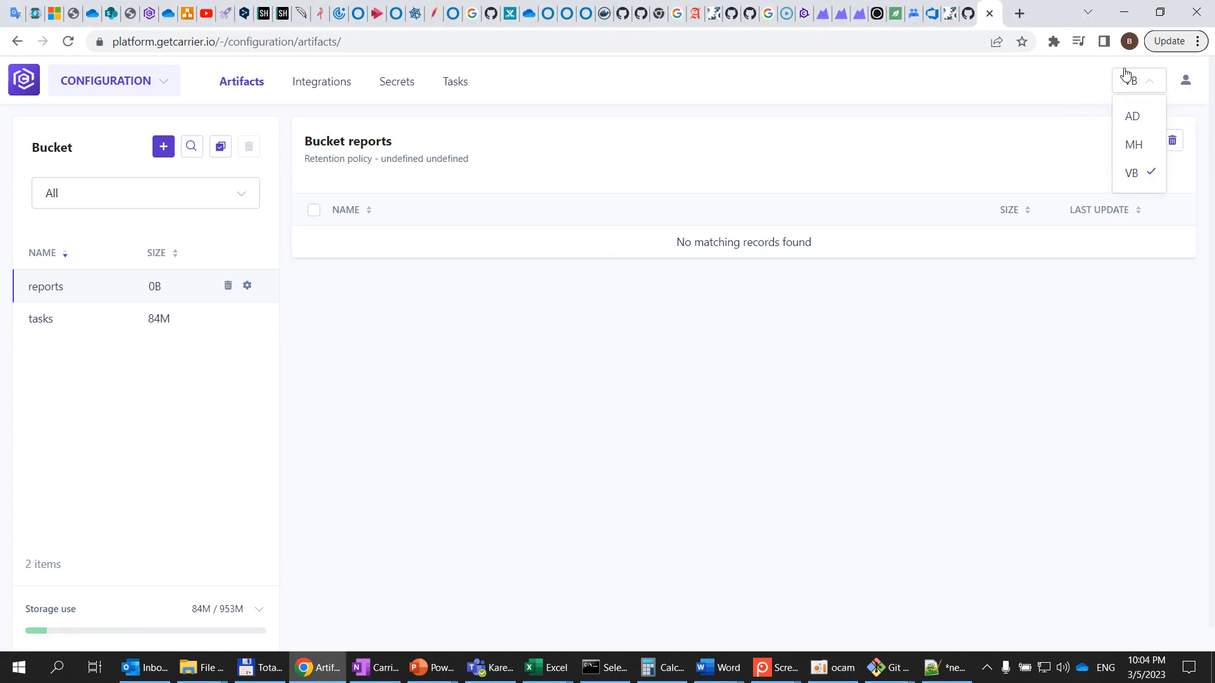
left_click(1153, 89)
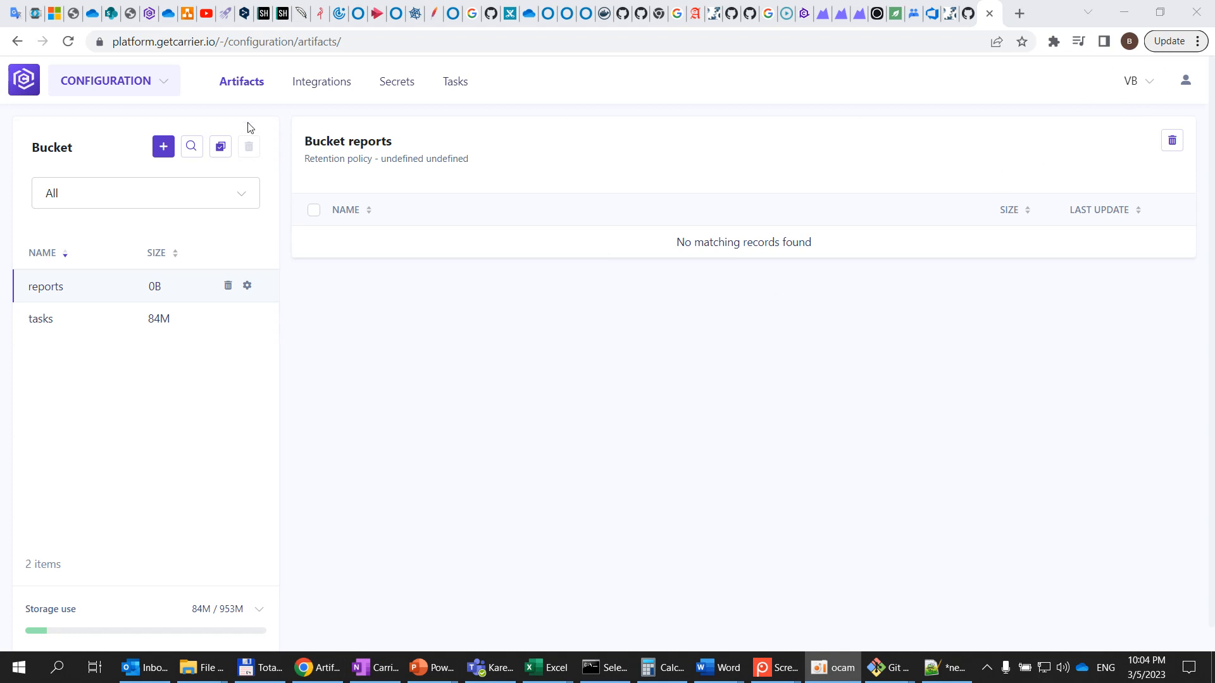
Switch to the PERFORMANCE section and open its Backend tests page
left_click(167, 88)
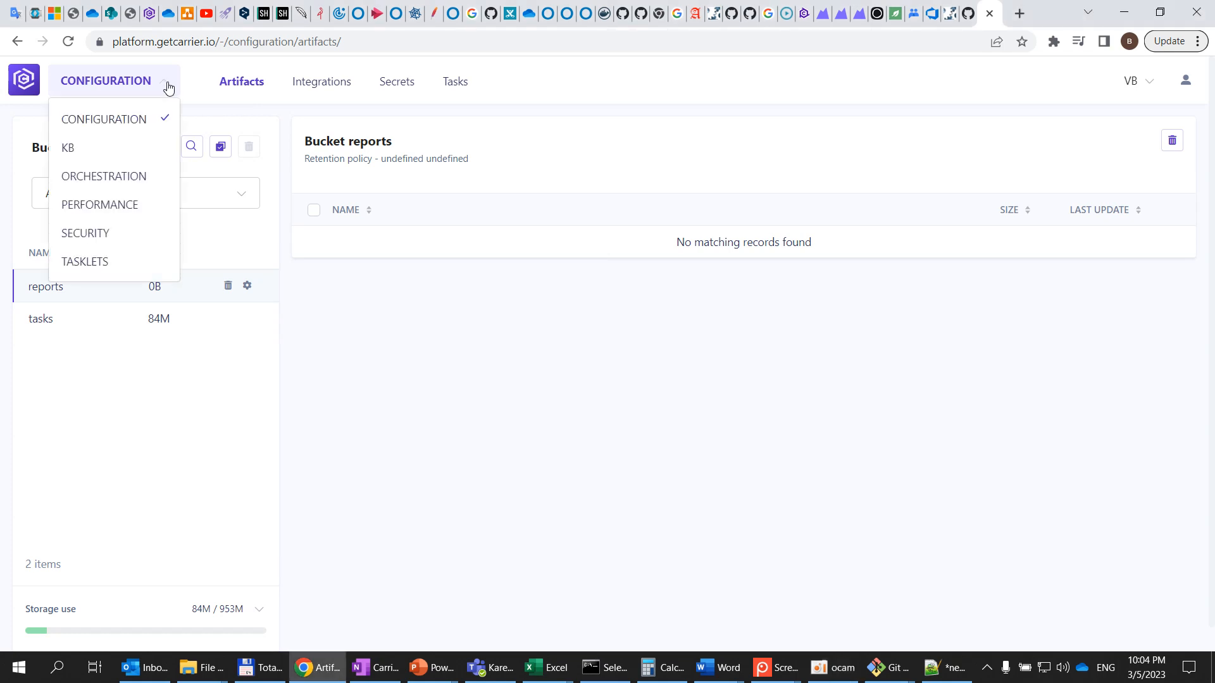
left_click(167, 88)
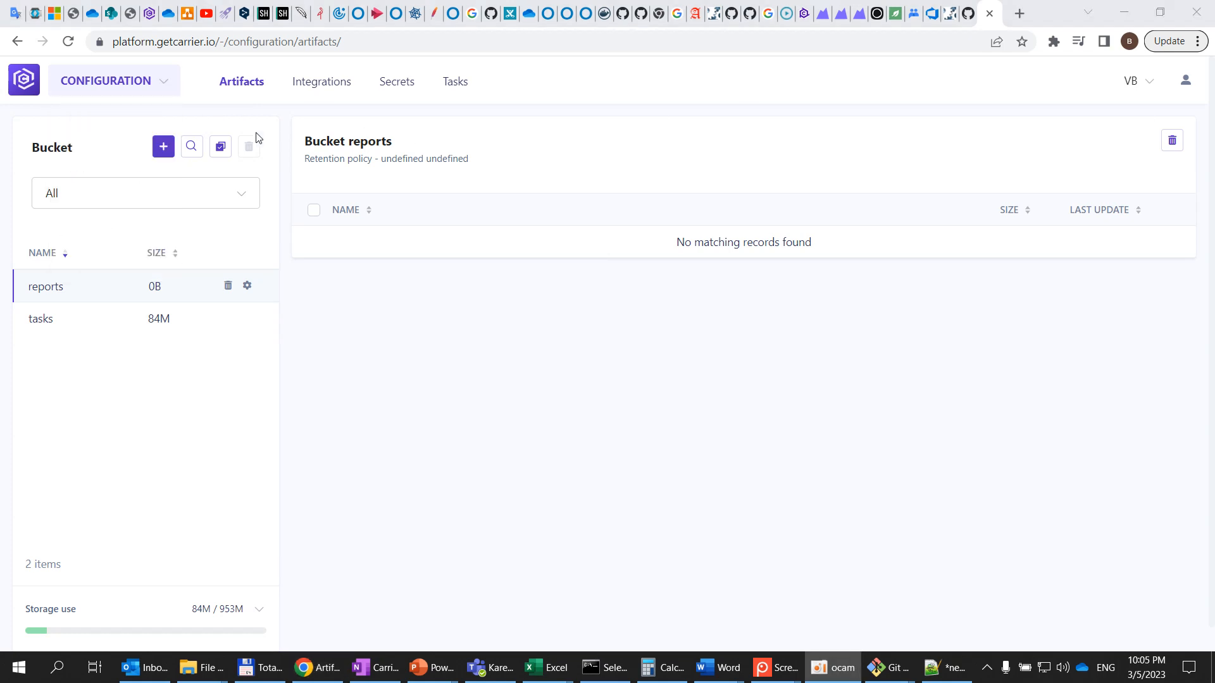
left_click(164, 89)
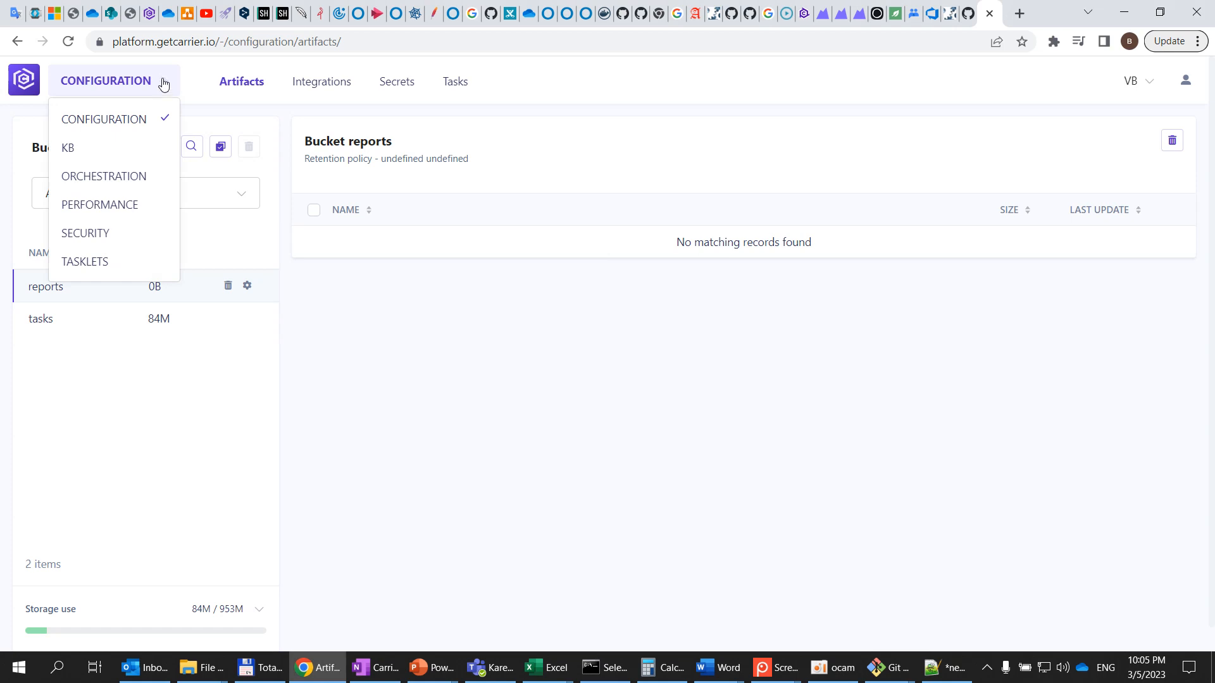
left_click(128, 206)
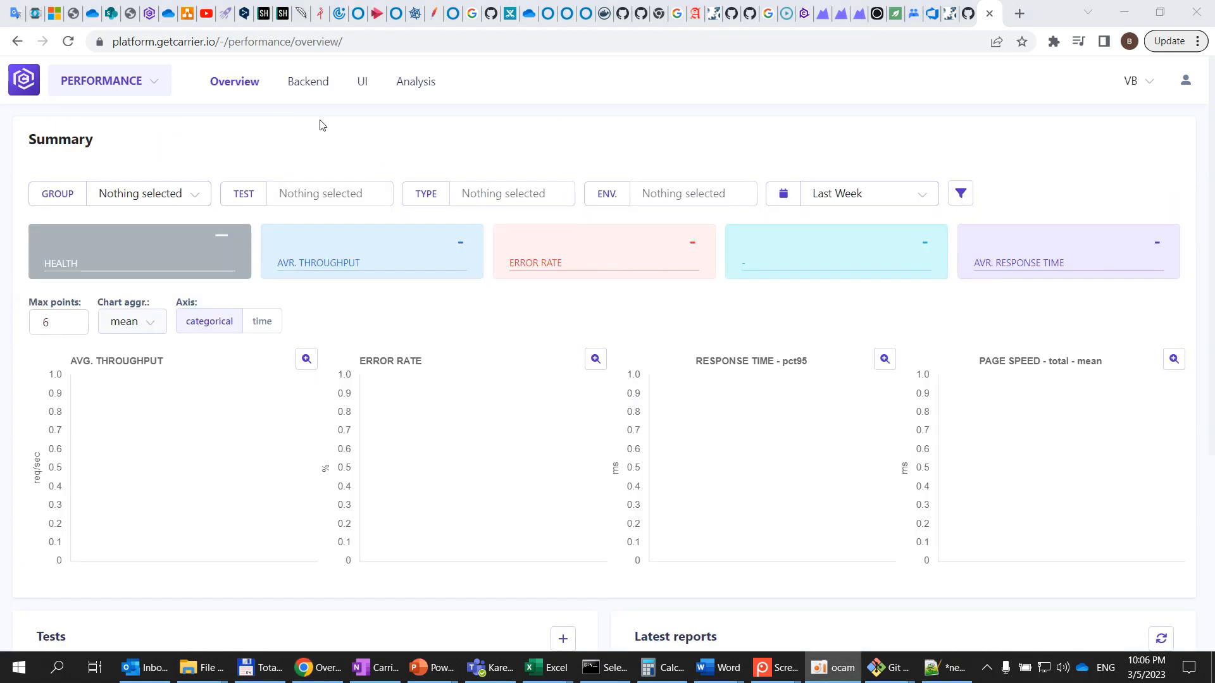
left_click(309, 85)
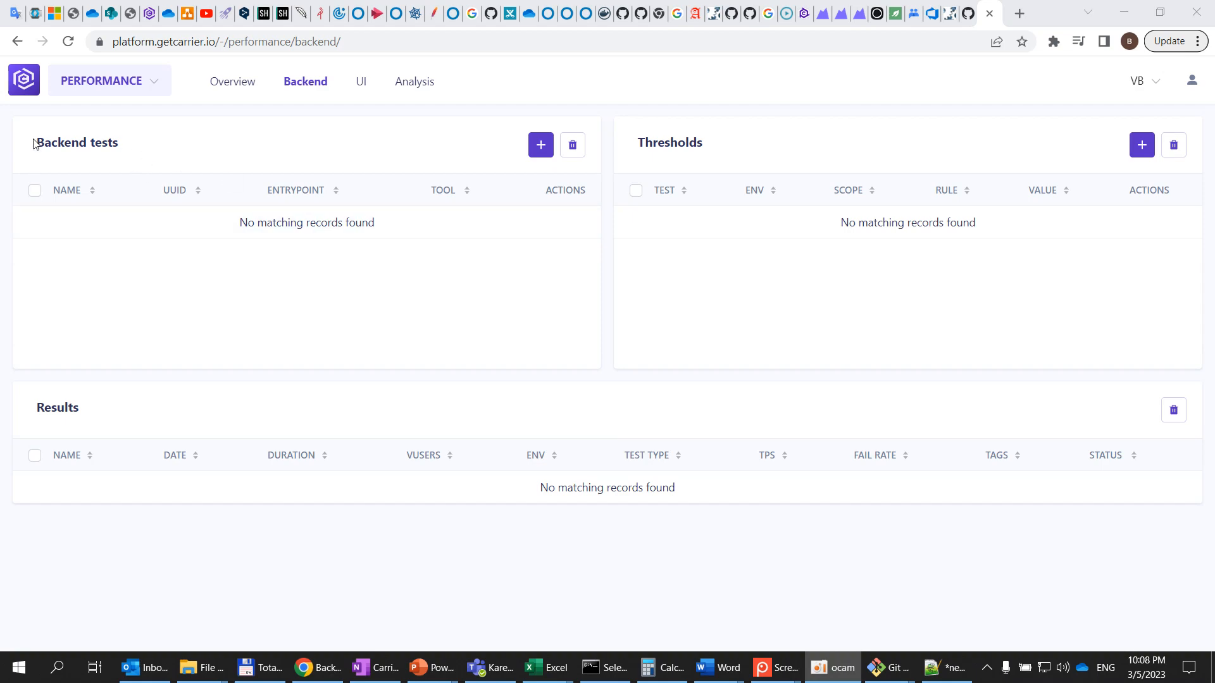
Start creating a new backend test and name it demo_backend_test
left_click(541, 145)
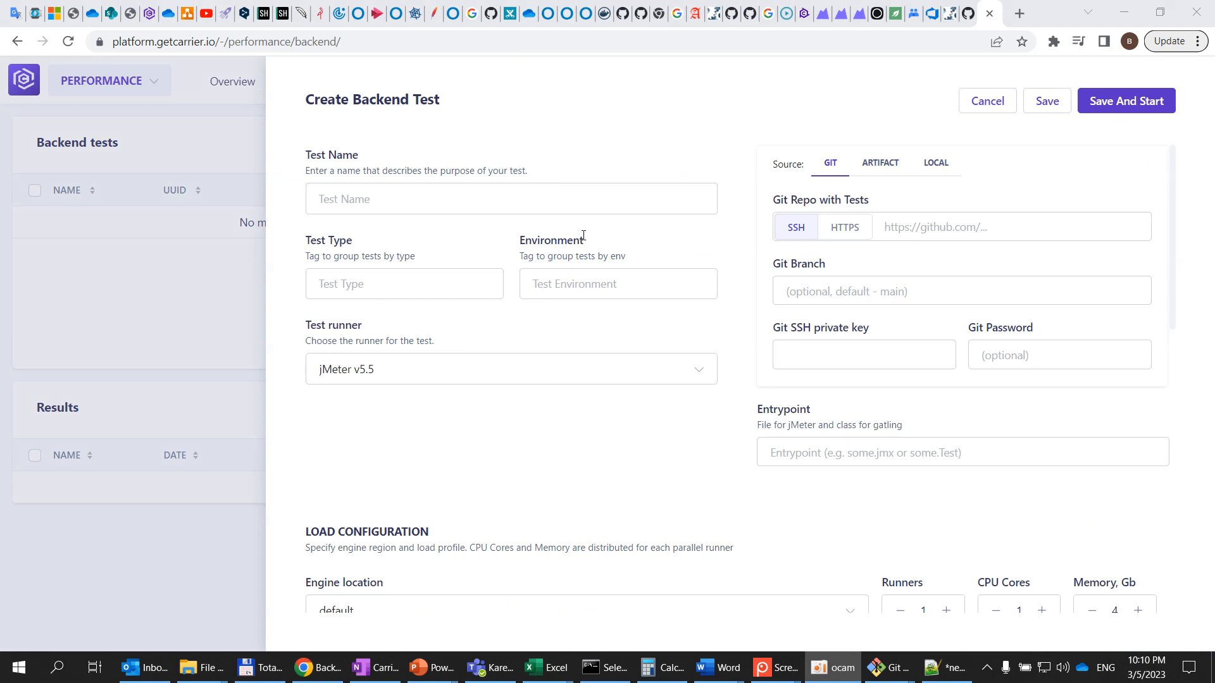
left_click(394, 201)
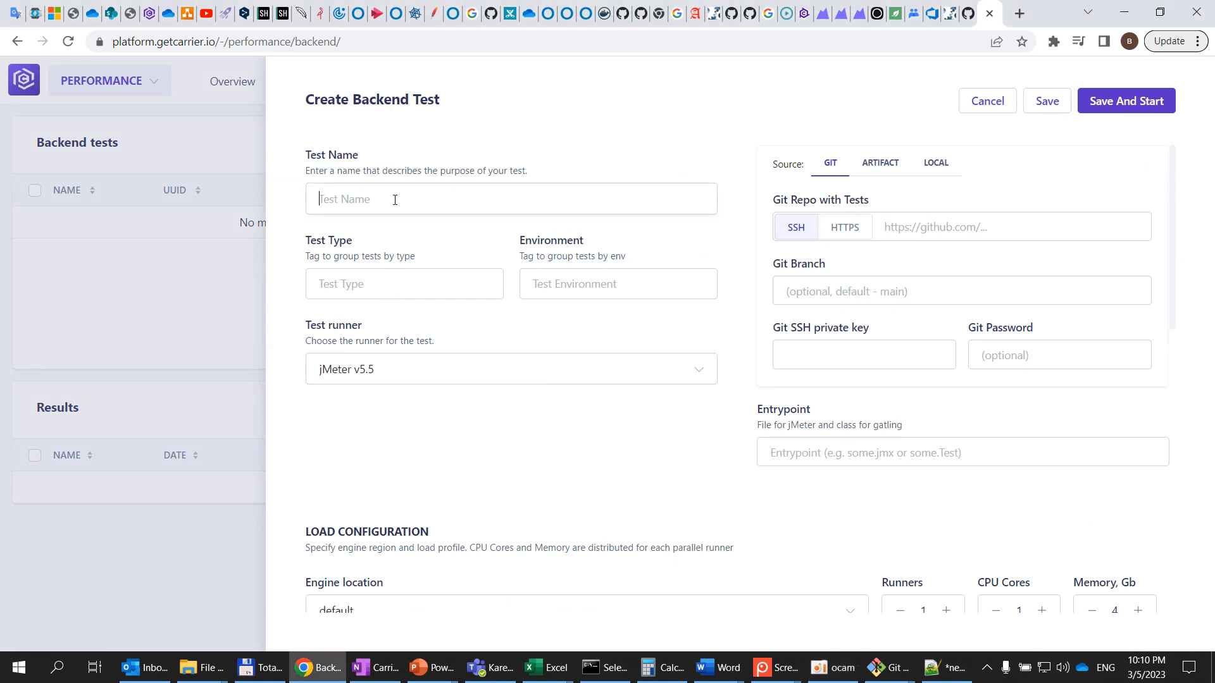
type("demo_ts")
key("BackSpace")
type("backend_test")
Set the test type to demo_type and the environment to demo_env
left_click(371, 295)
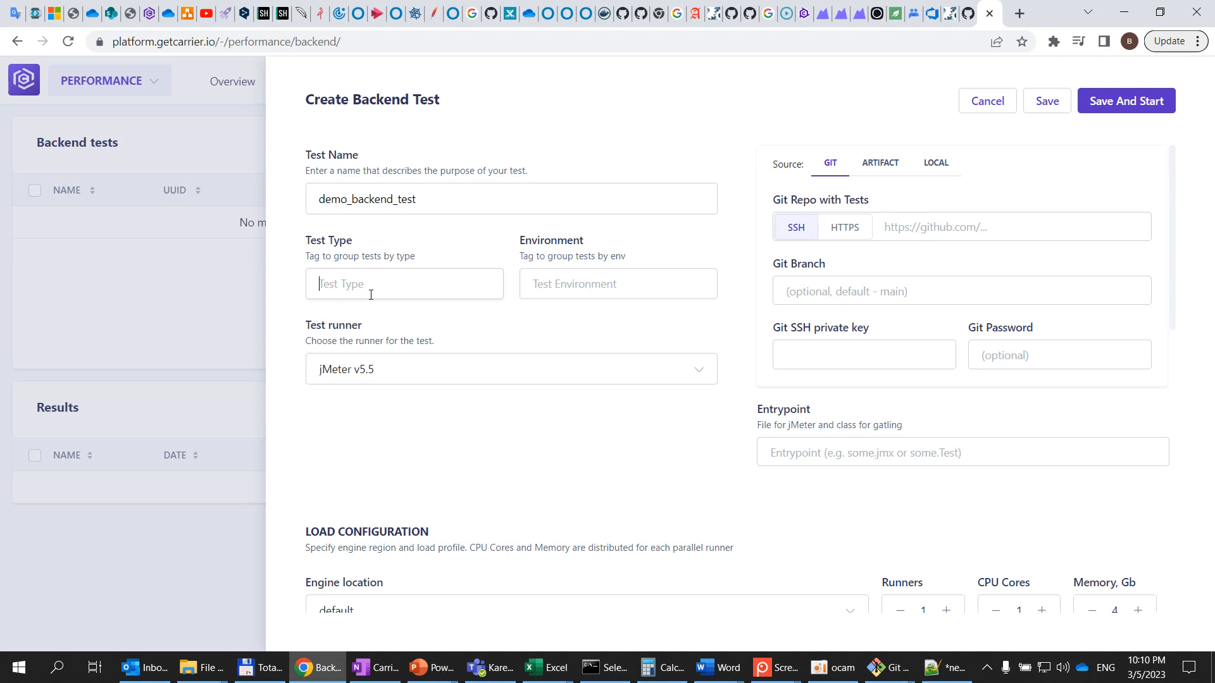
type("demo_type")
left_click(616, 292)
type("demo_env")
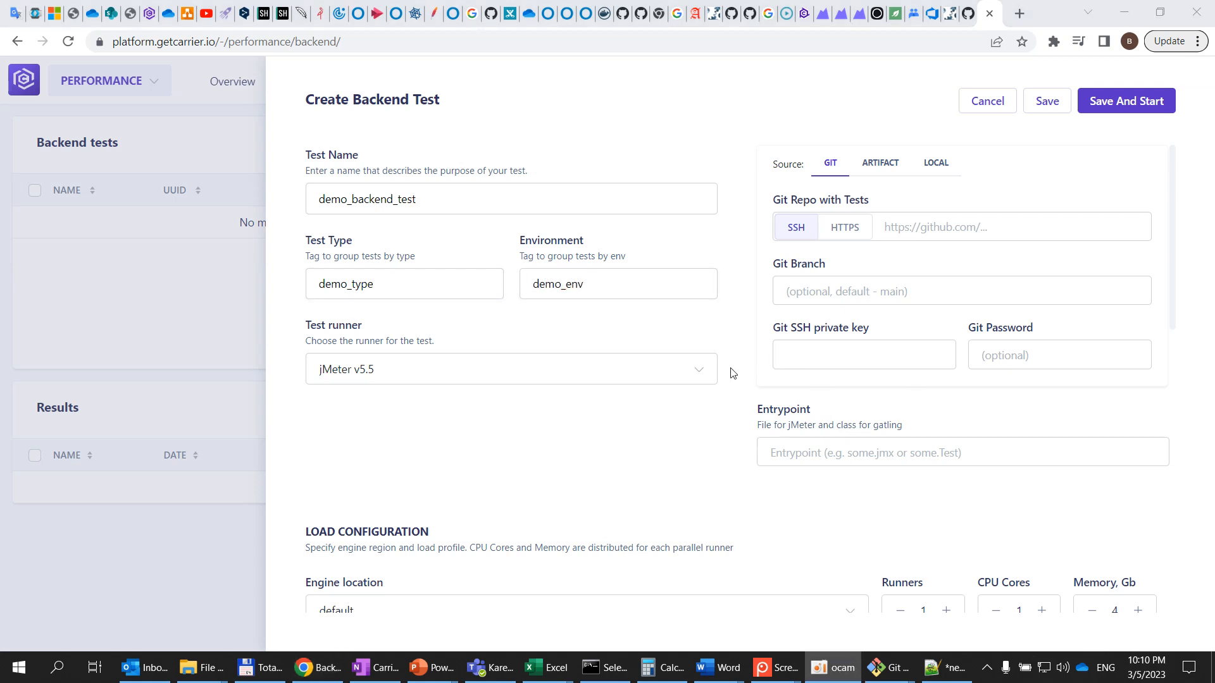
Browse the list of available test runners, keeping jMeter v5.5
left_click(693, 368)
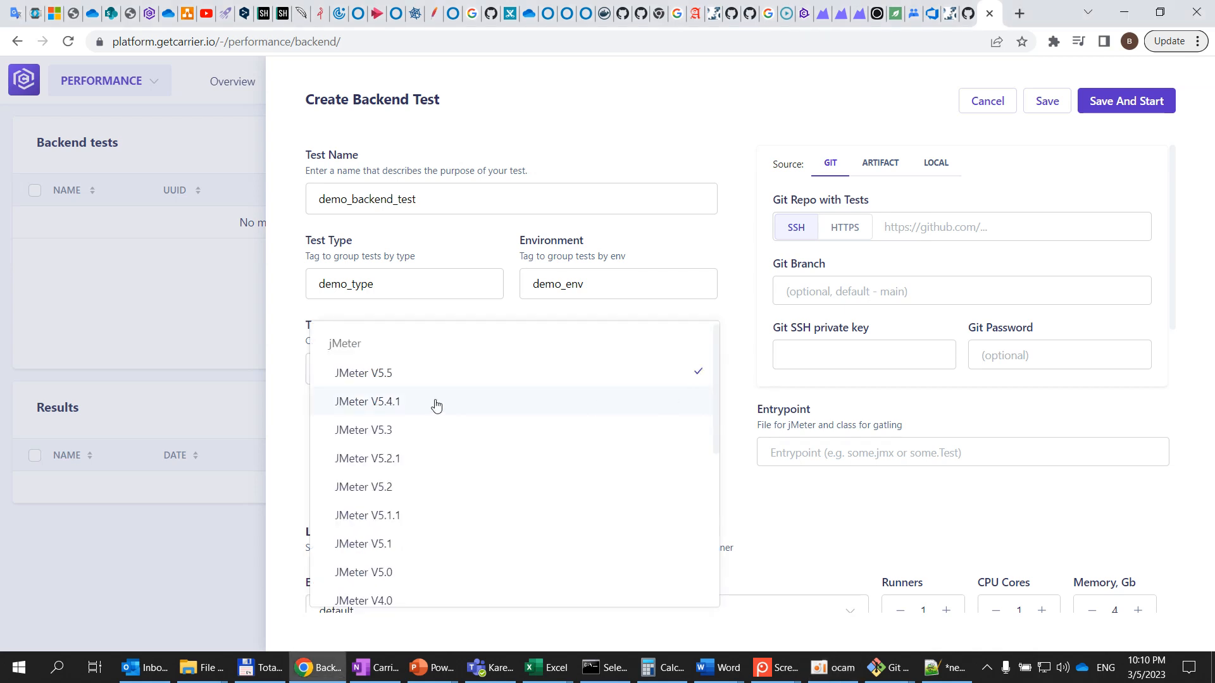
scroll(367, 412, "down", 2)
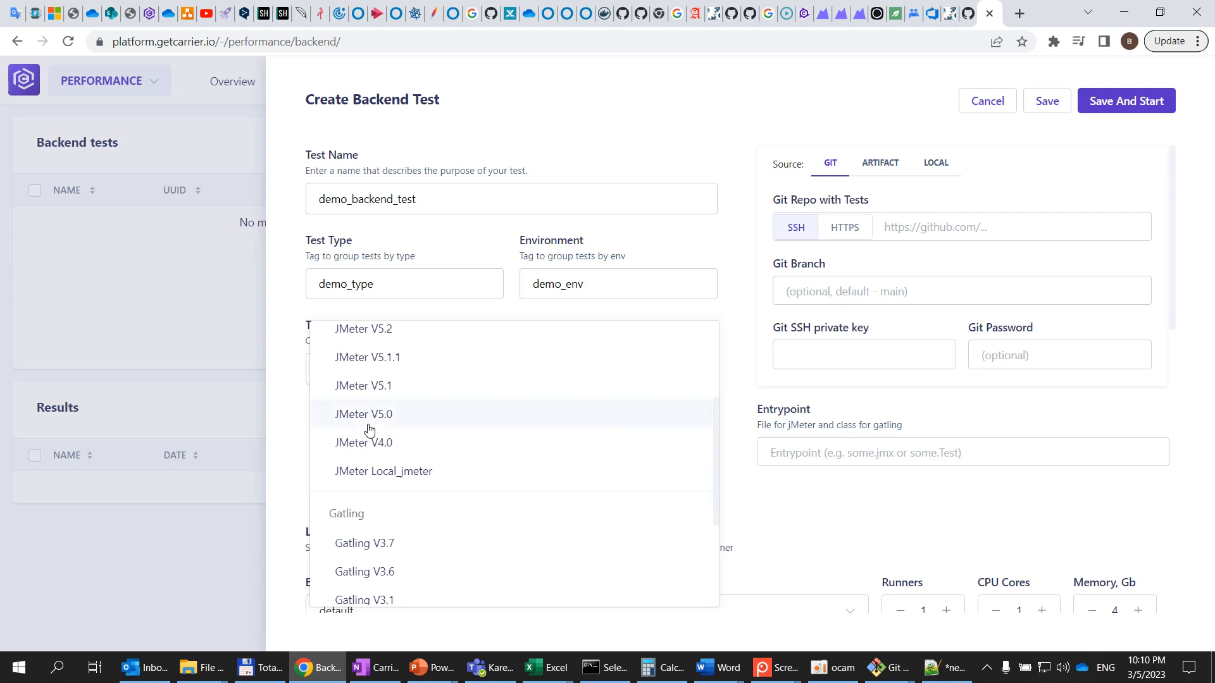
scroll(369, 426, "down", 3)
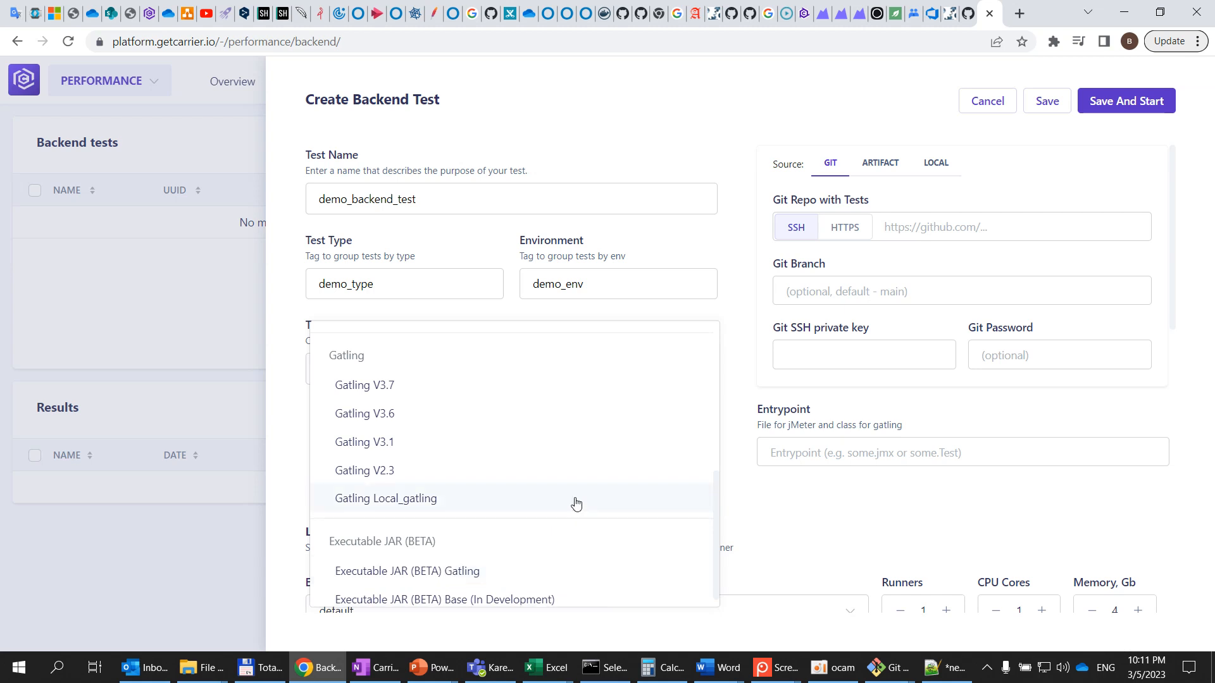
scroll(573, 503, "up", 1)
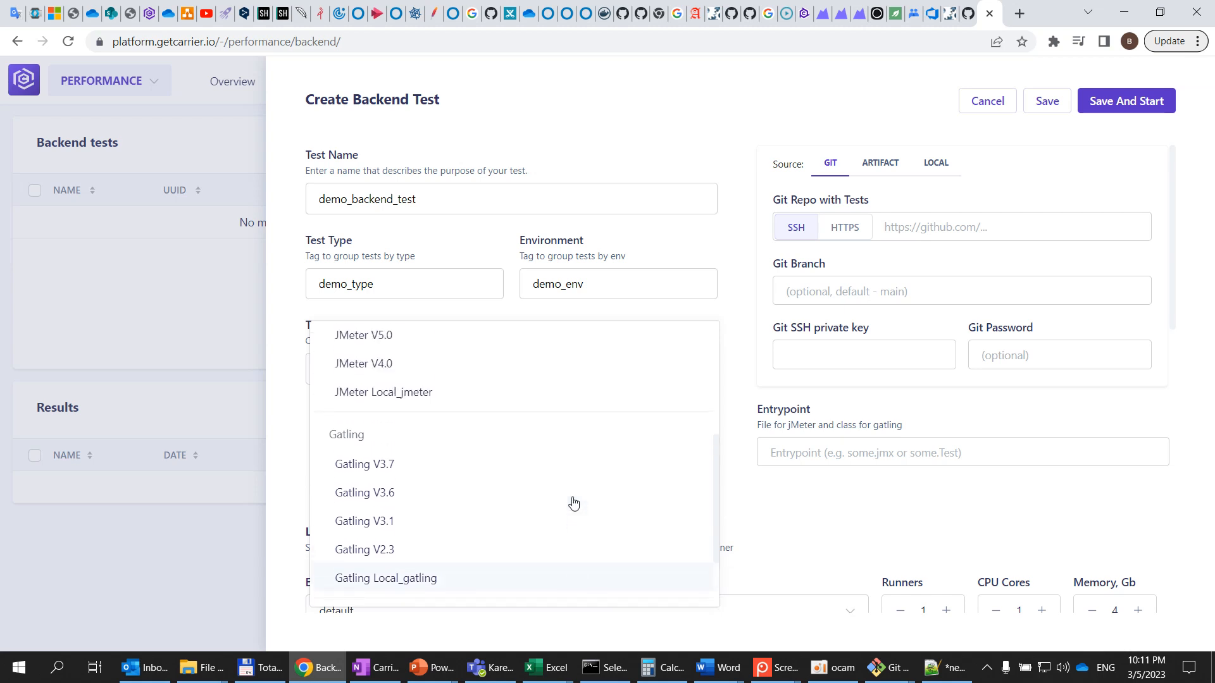
scroll(420, 511, "up", 2)
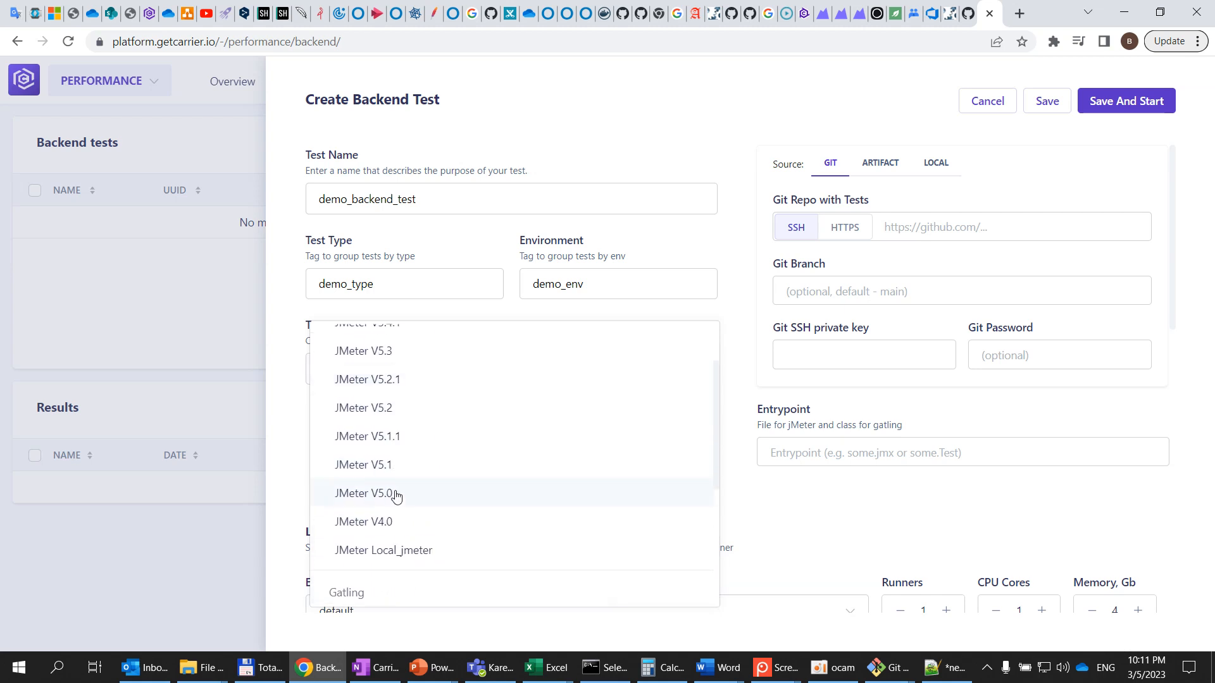
scroll(456, 441, "up", 1)
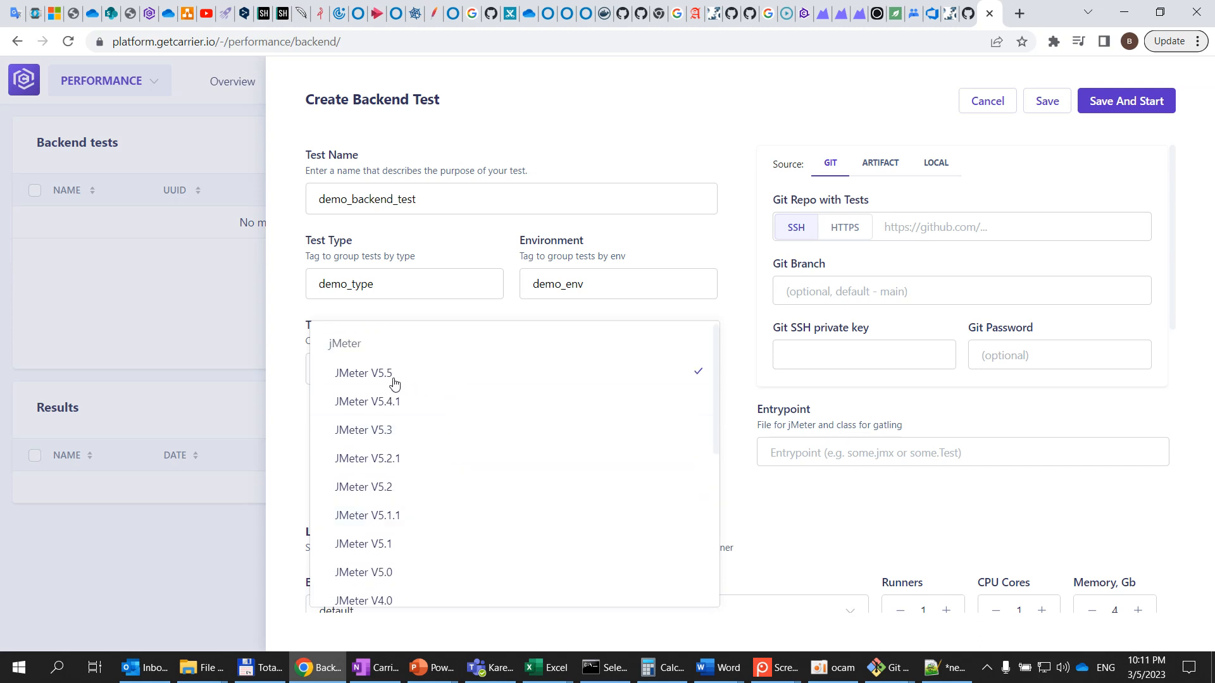
left_click(744, 278)
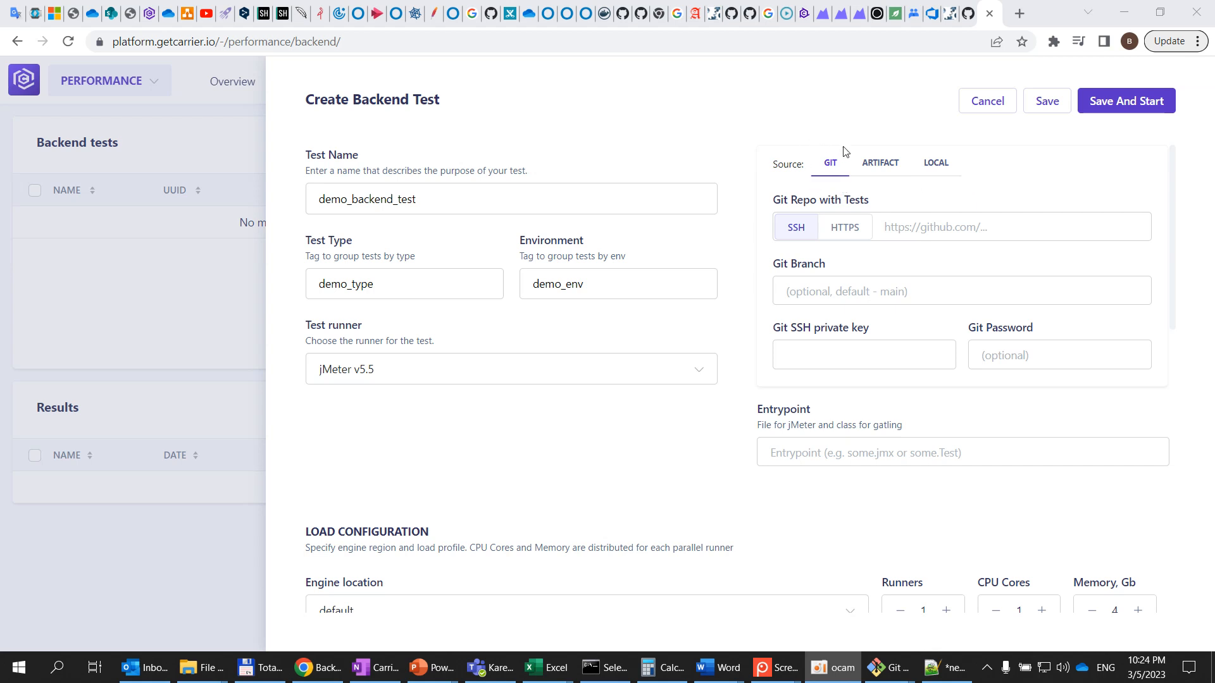
Explore the Git, Artifact and Local test source options without choosing a file
left_click(840, 233)
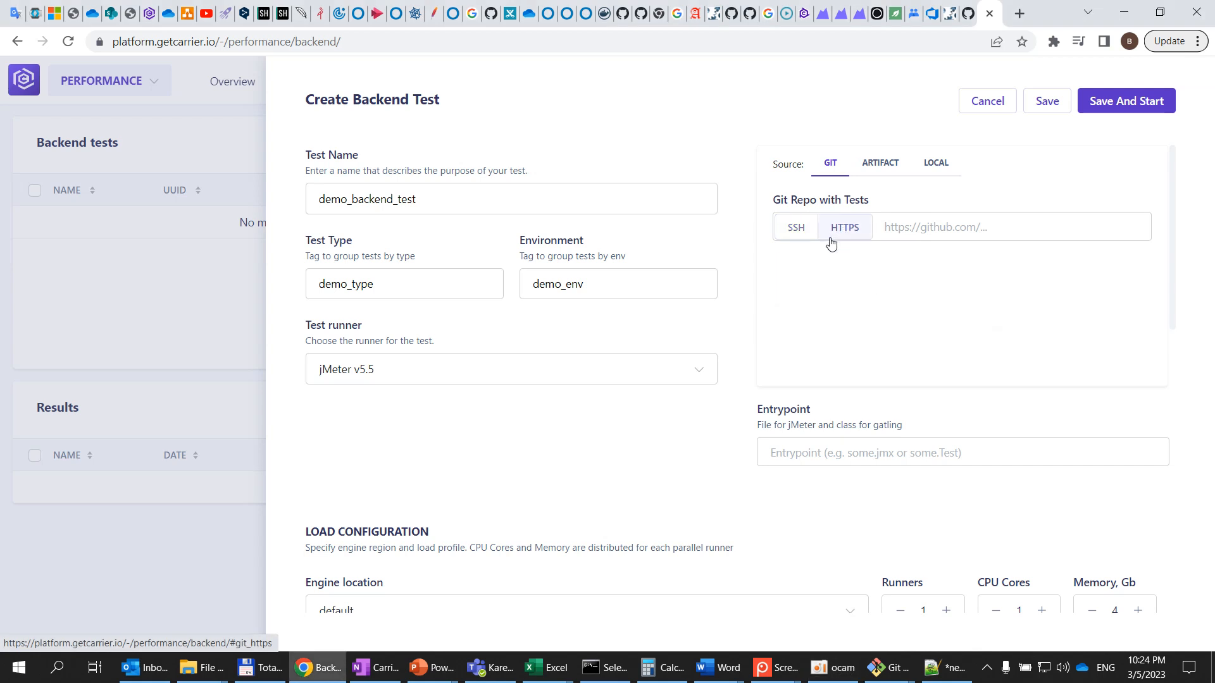
left_click(807, 235)
left_click(881, 164)
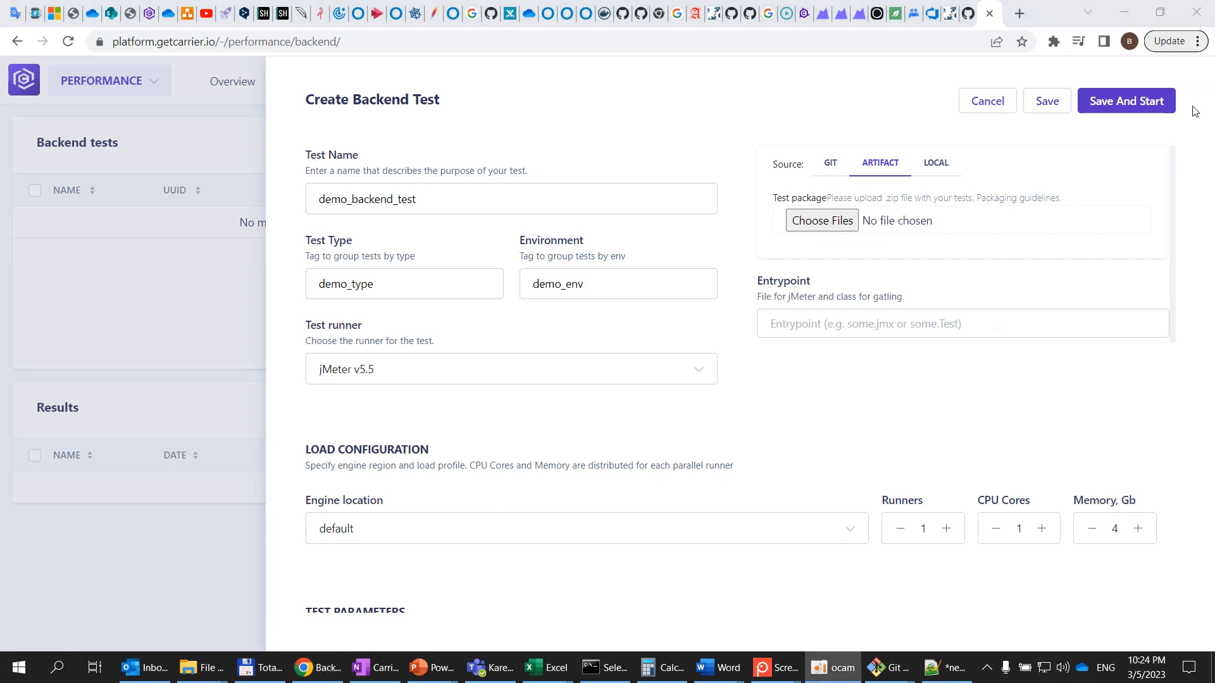
left_click(823, 221)
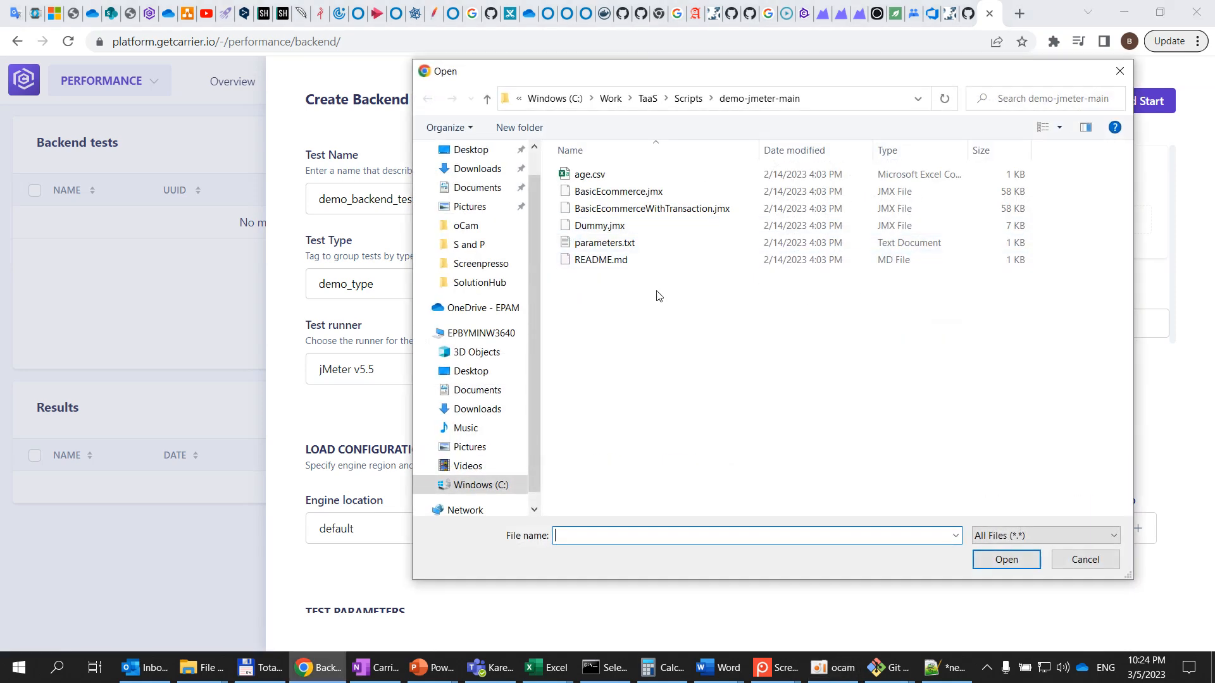
left_click(656, 193)
left_click(1106, 559)
left_click(941, 165)
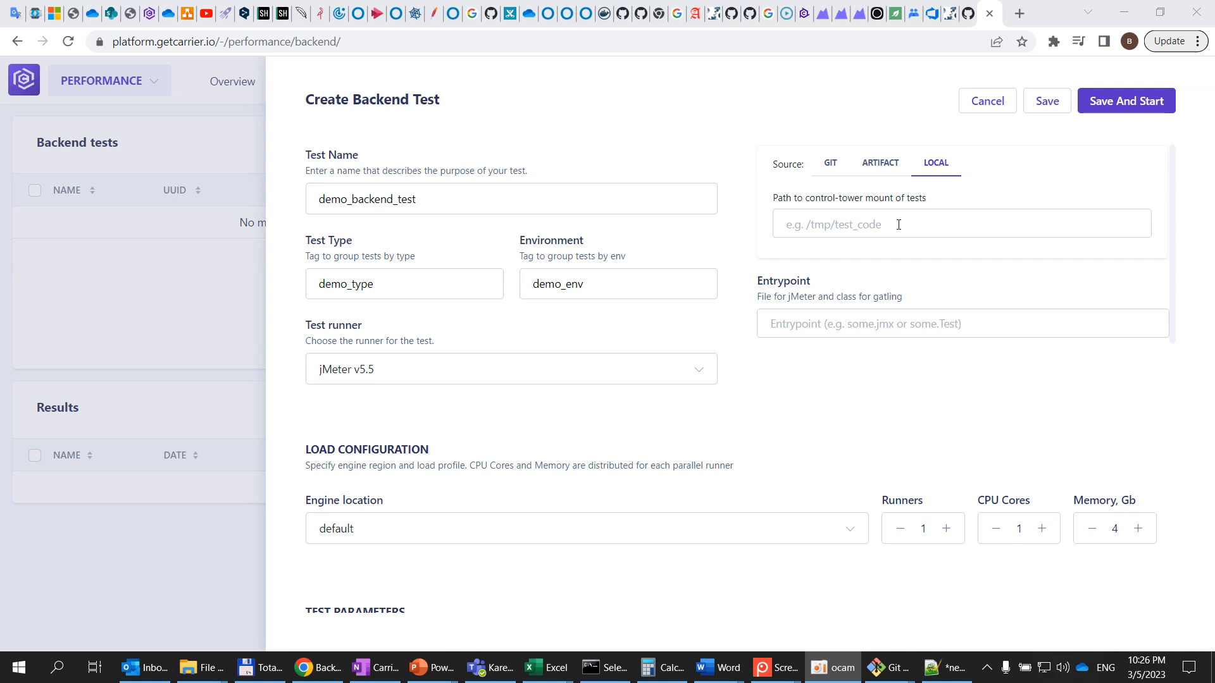
left_click(831, 167)
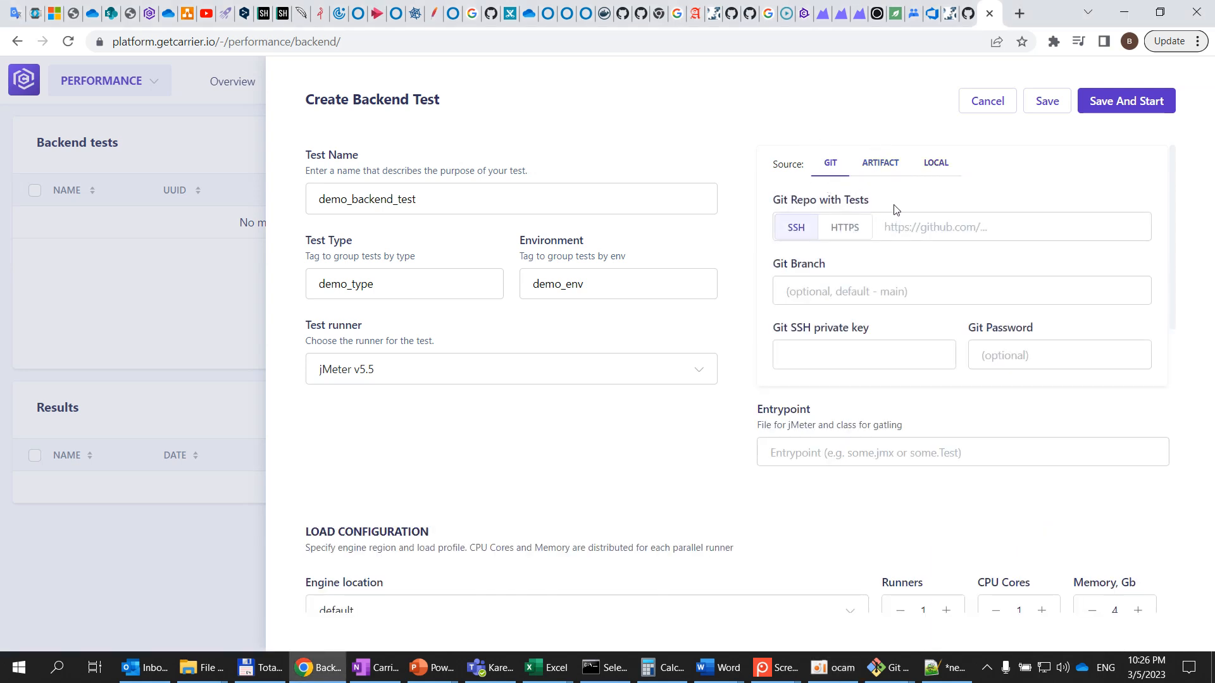
Choose HTTPS for the Git source and copy the demo-jmeter repository's HTTPS clone URL from GitHub
left_click(854, 232)
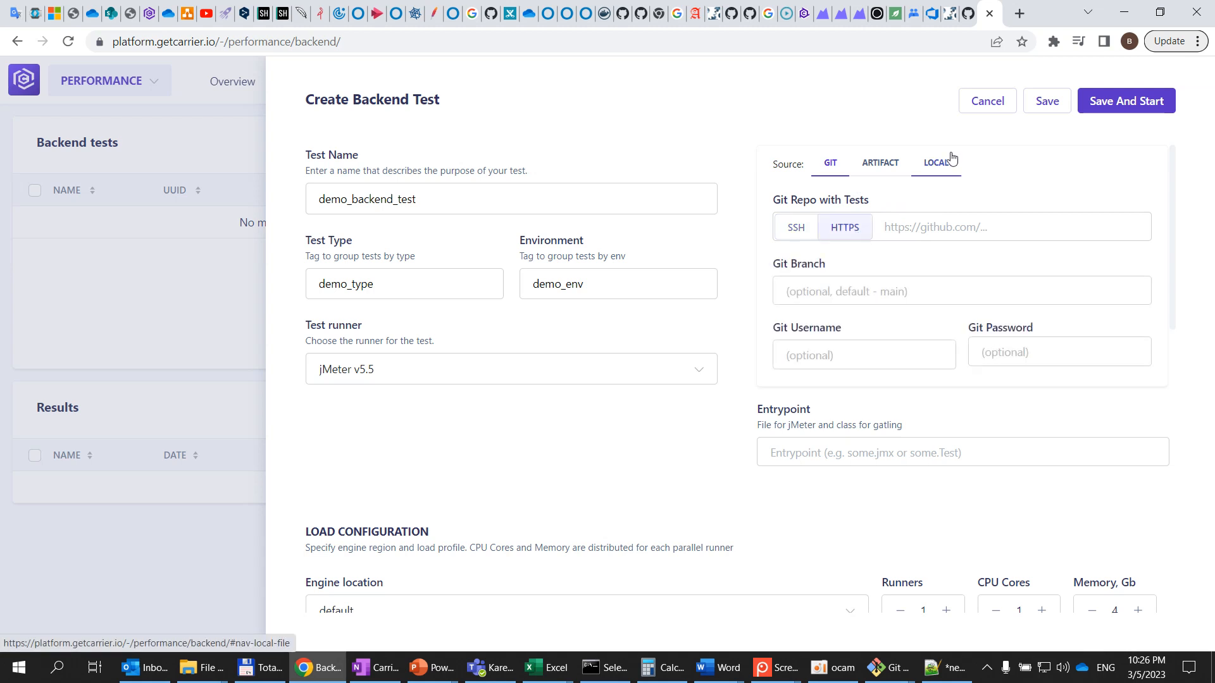
left_click(968, 13)
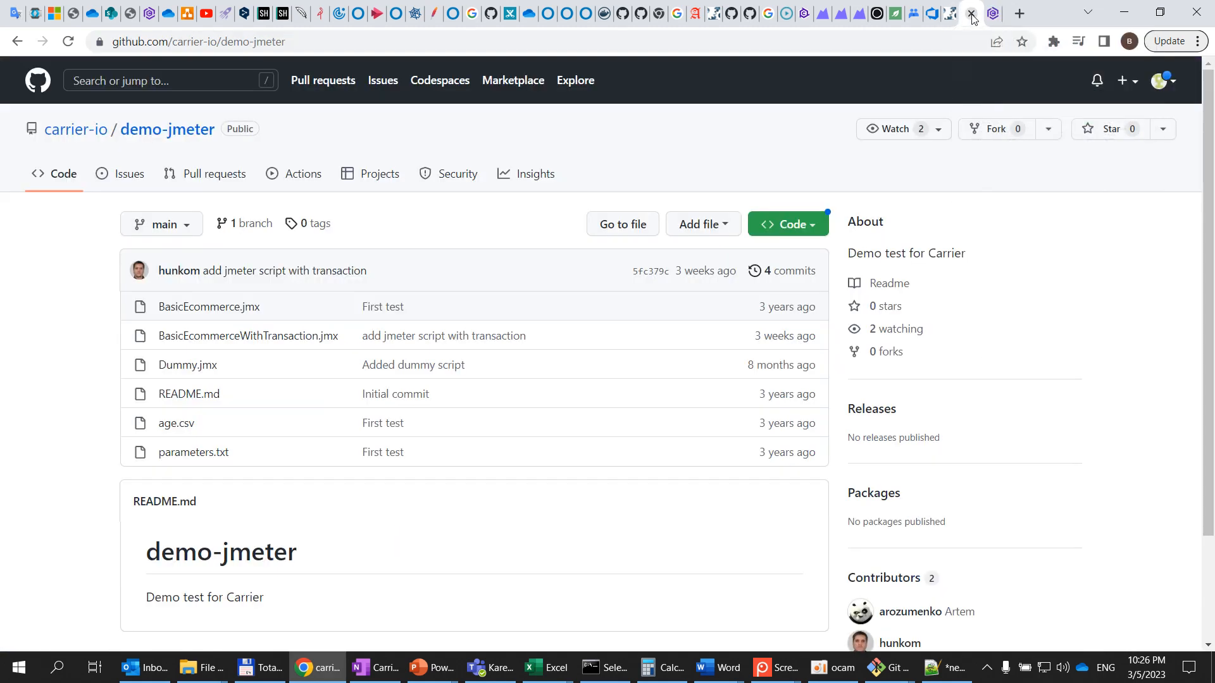
left_click(343, 42)
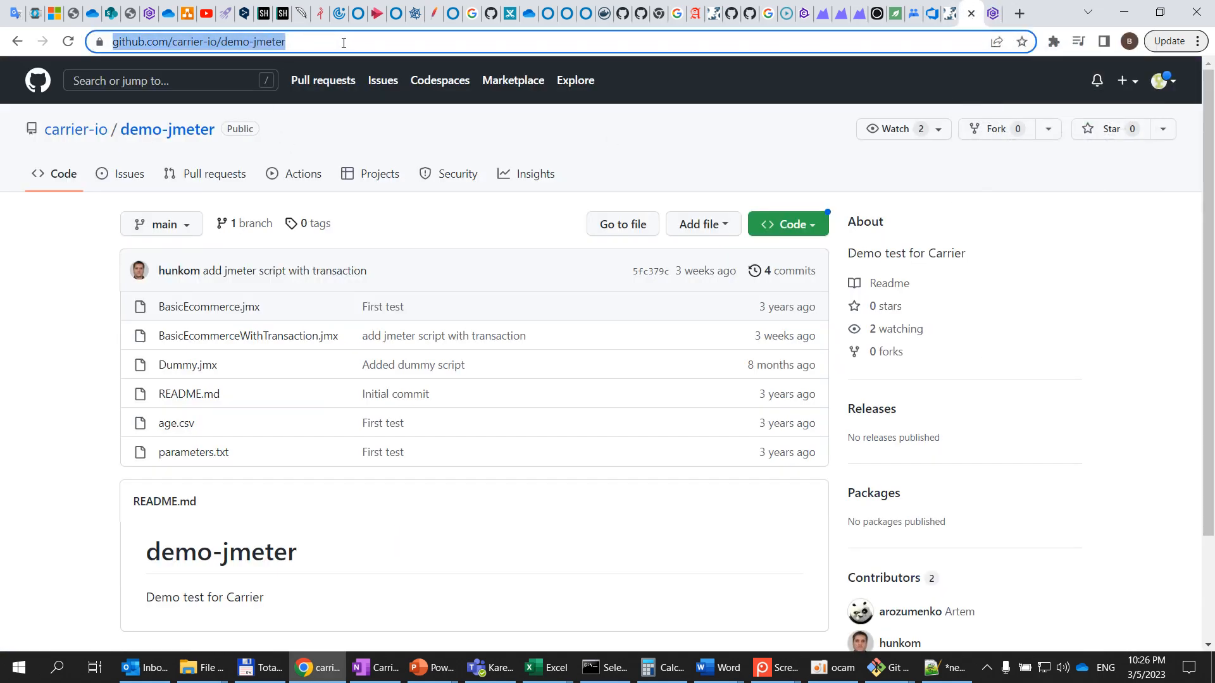
left_click(344, 41)
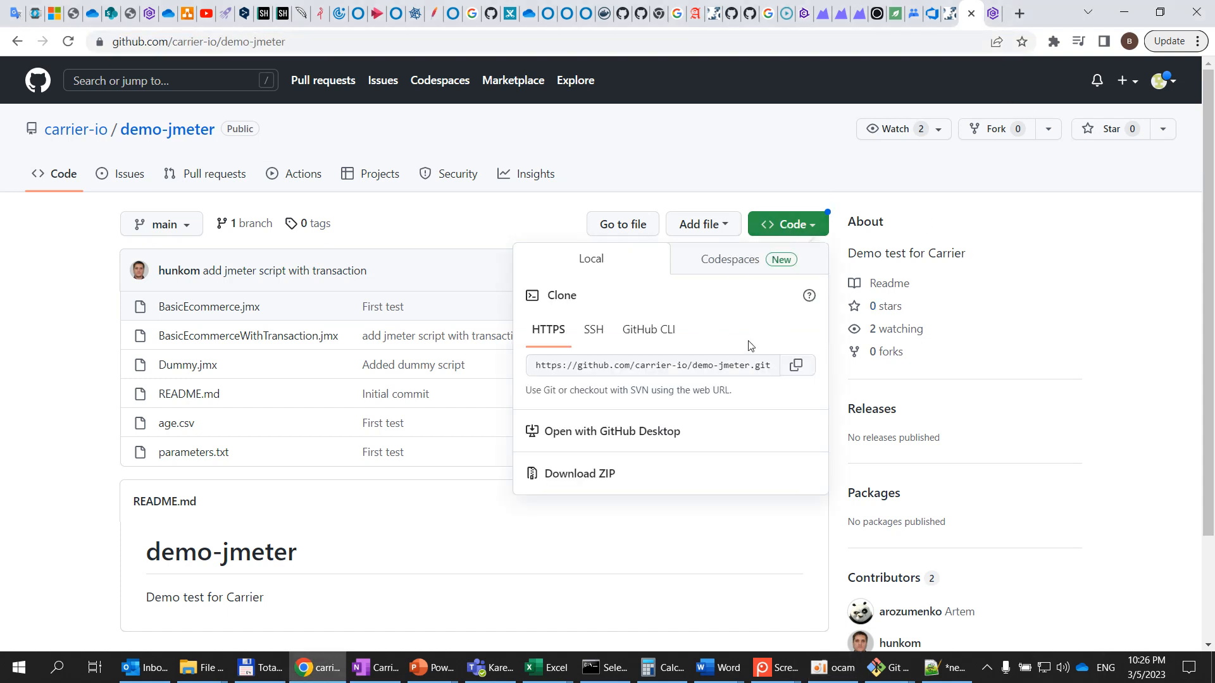
left_click(796, 366)
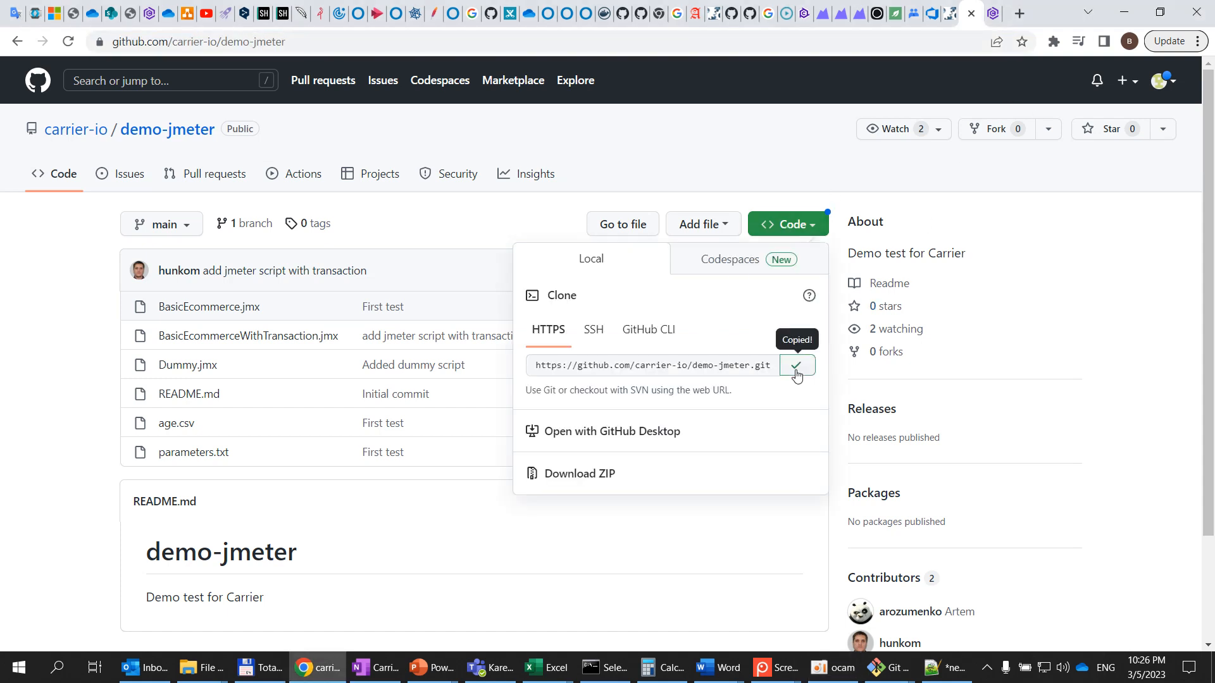
left_click(993, 13)
left_click(932, 225)
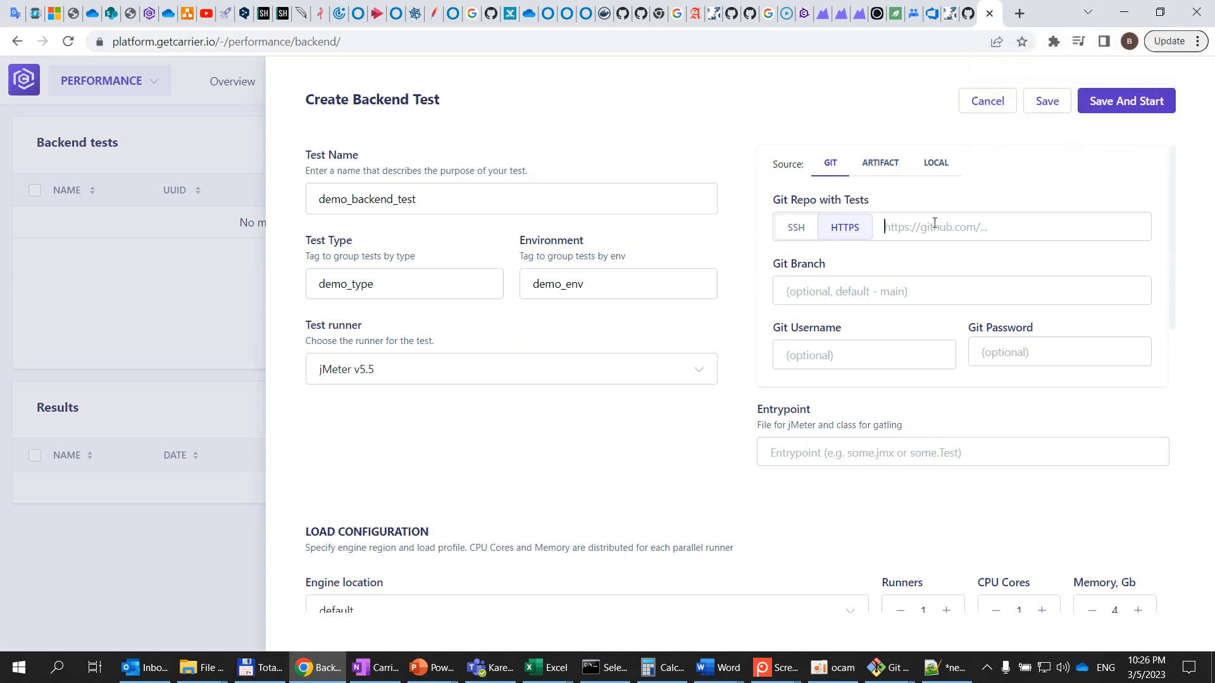
key("ctrl+v")
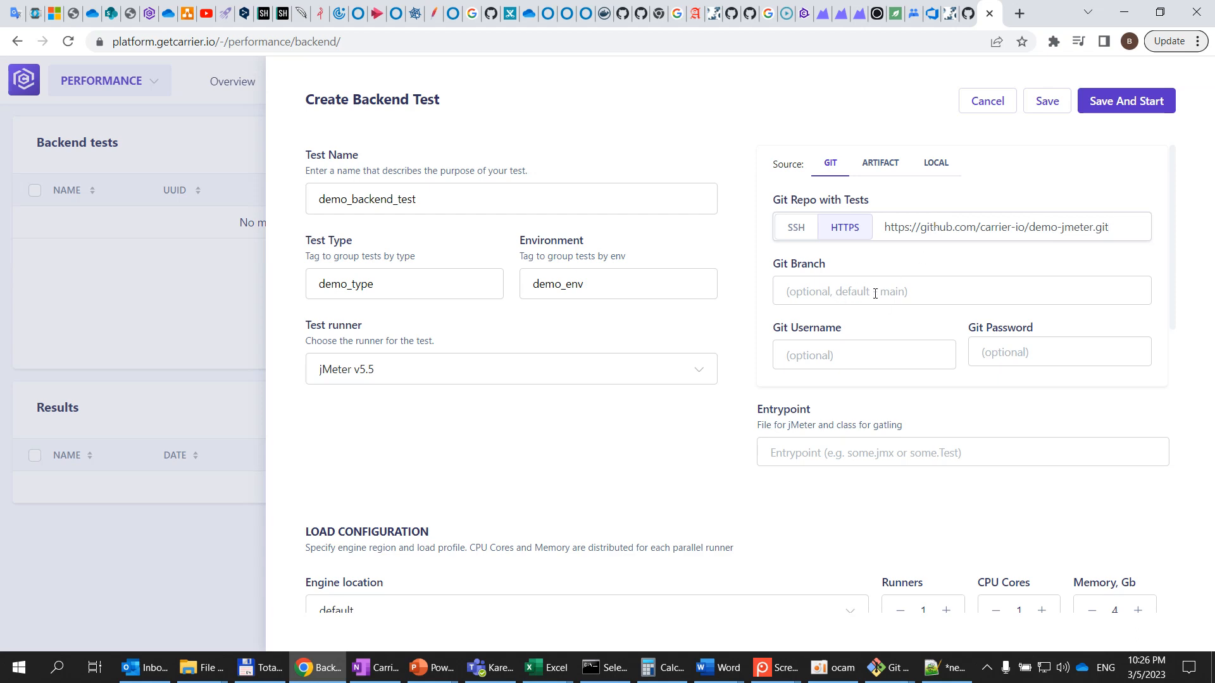
Return to the test form and switch the Git connection type to SSH
left_click(968, 13)
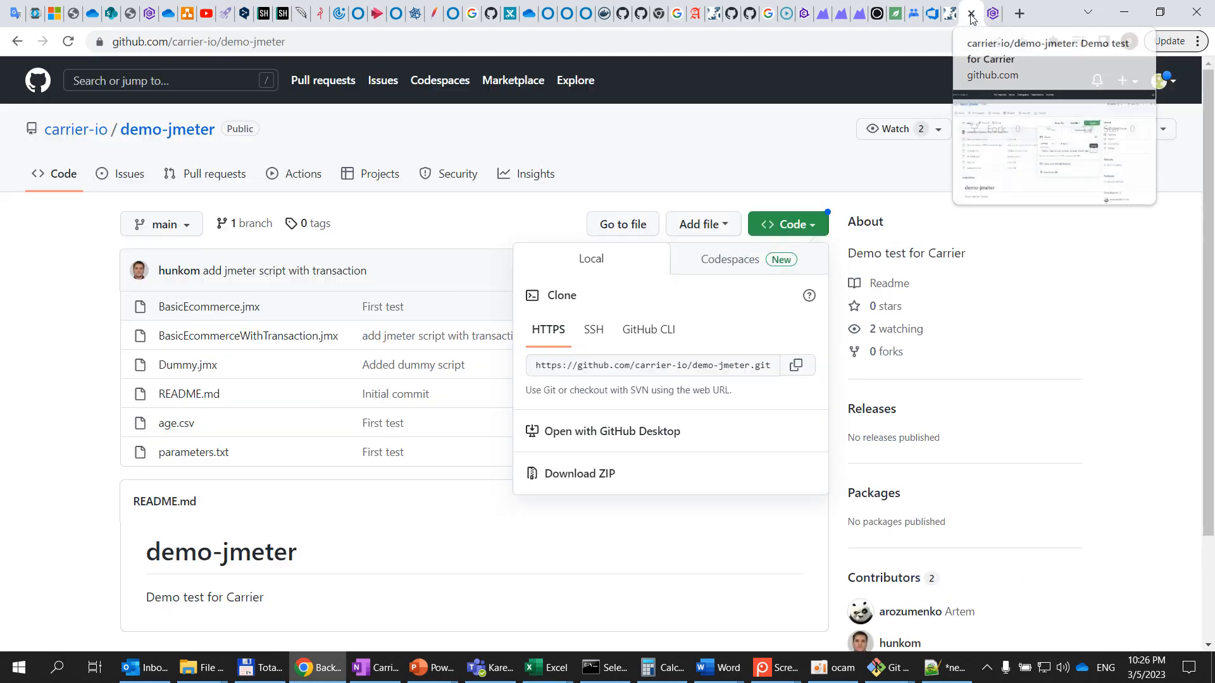
left_click(72, 282)
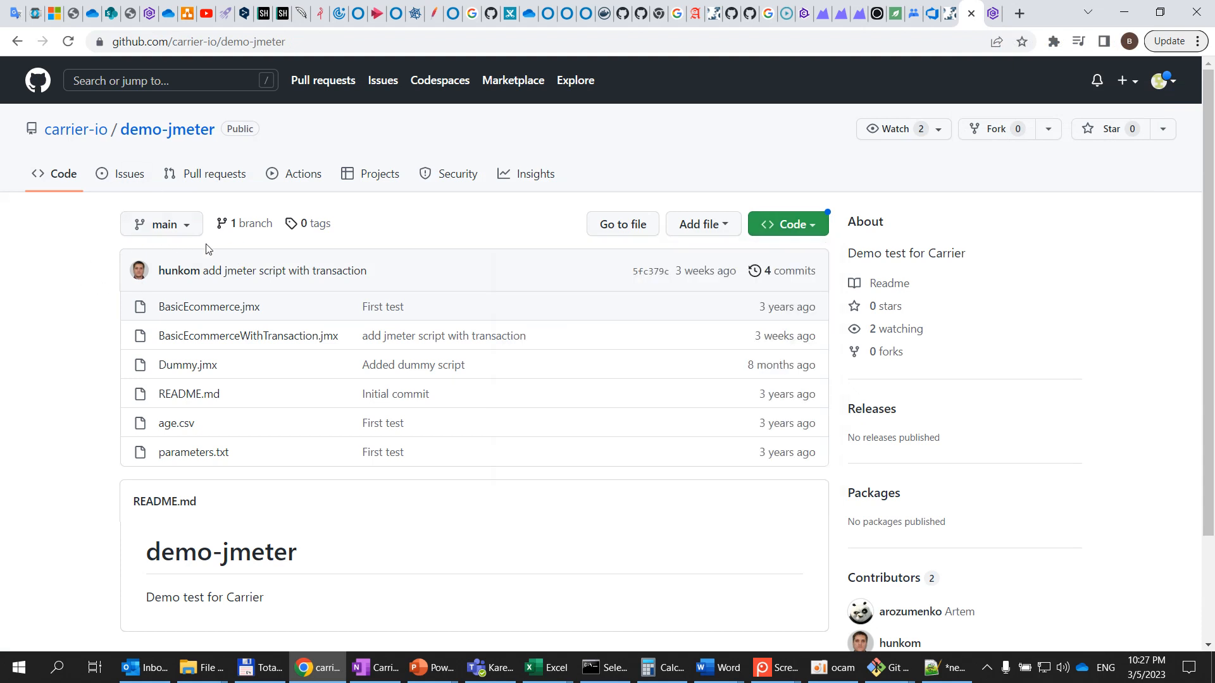
left_click(993, 15)
left_click(934, 291)
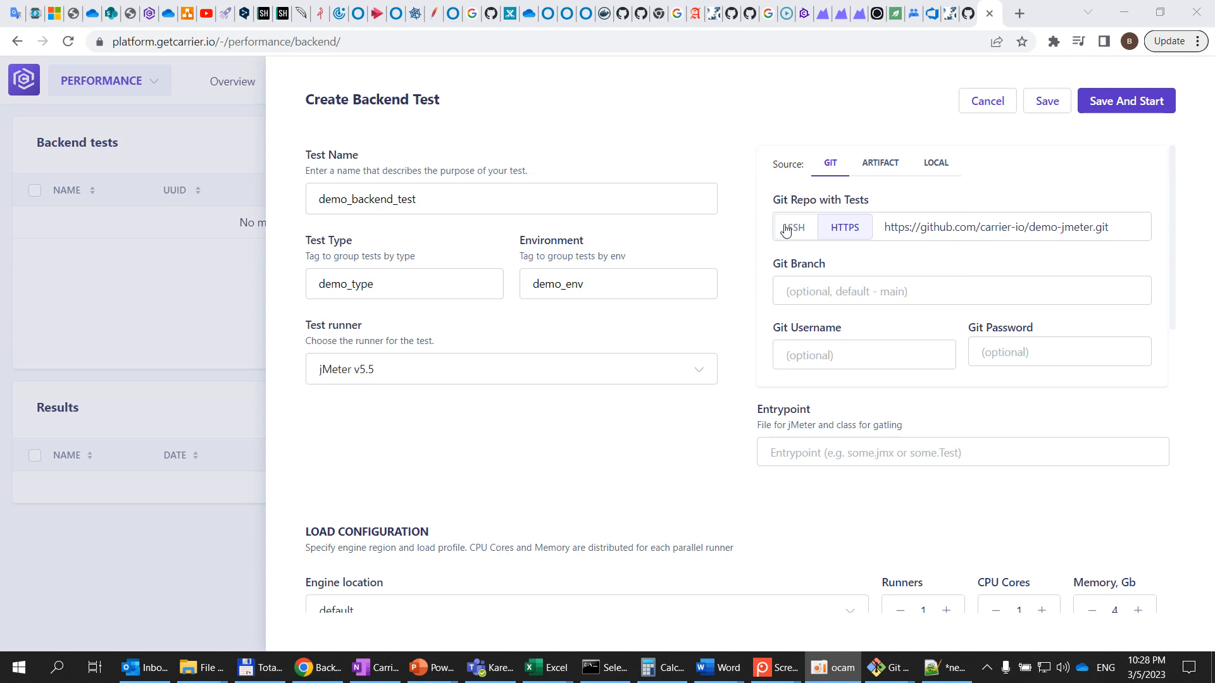
left_click(804, 233)
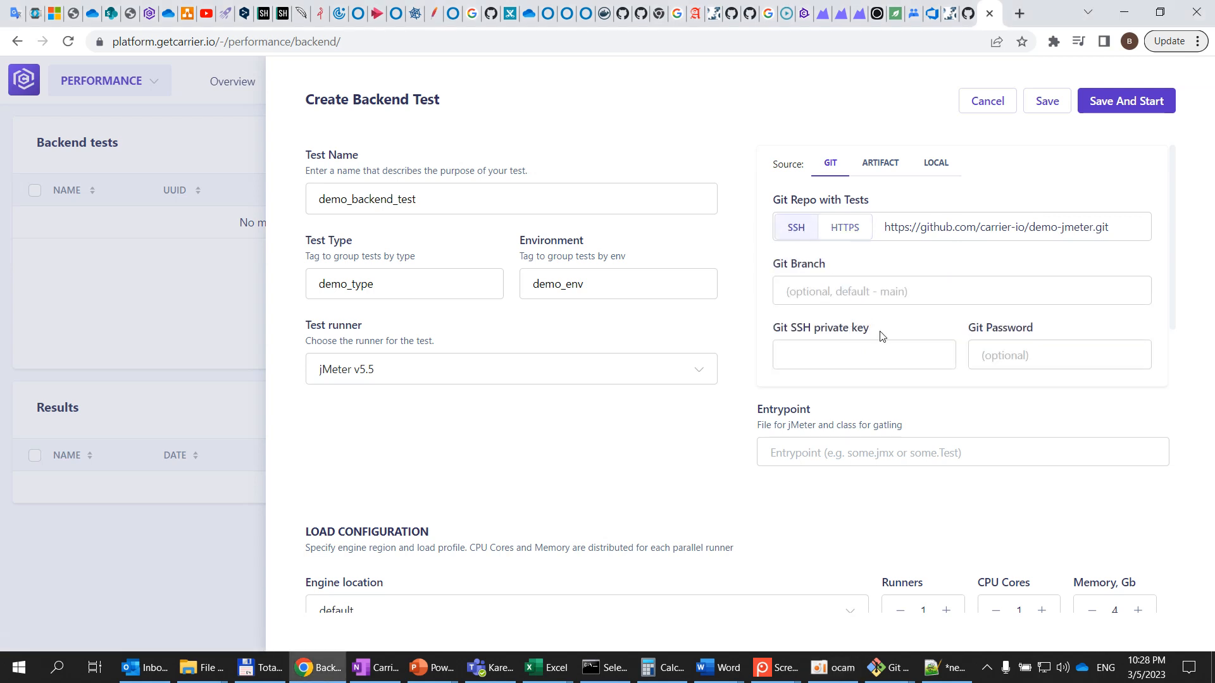
Compare the HTTPS and SSH credential fields of the Git source
left_click(847, 235)
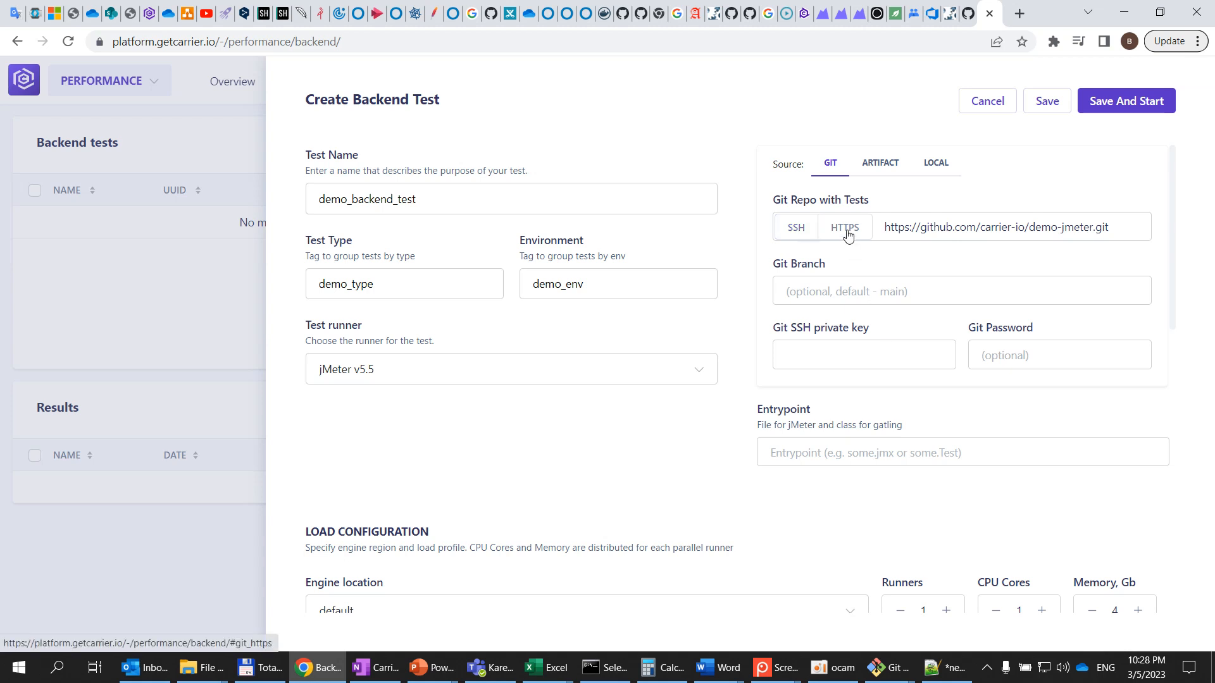
left_click(795, 228)
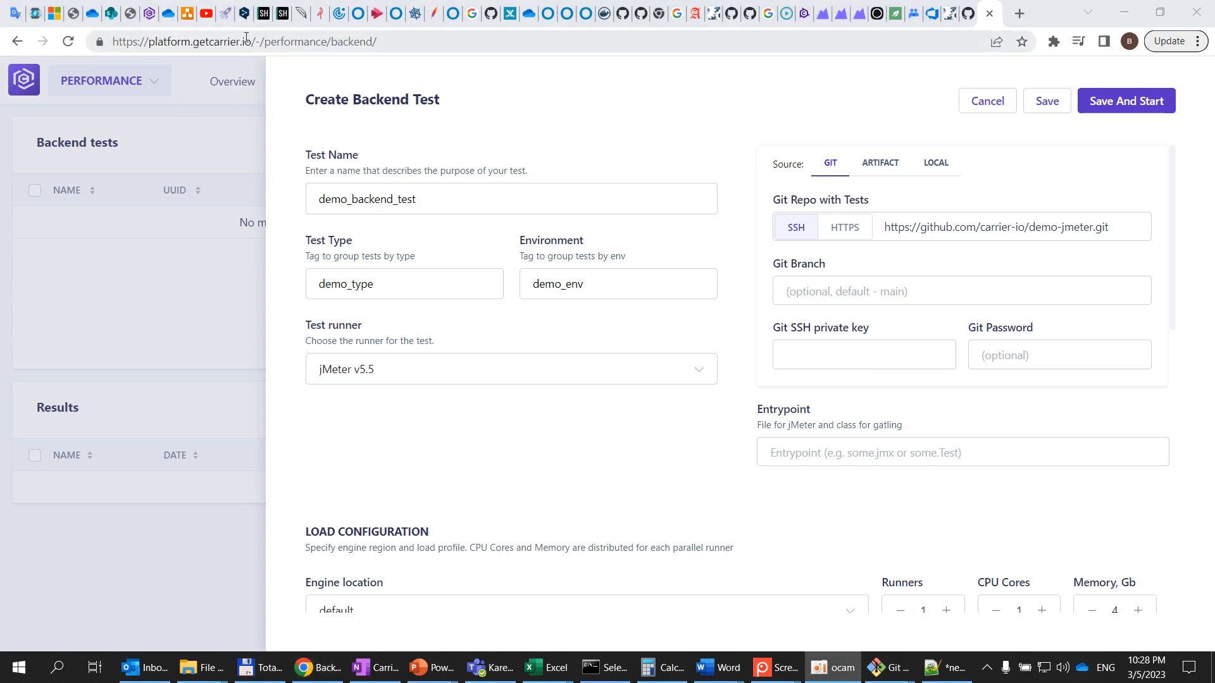
Open the platform's Secrets configuration page in a new browser tab
left_click_drag(252, 41, 112, 41)
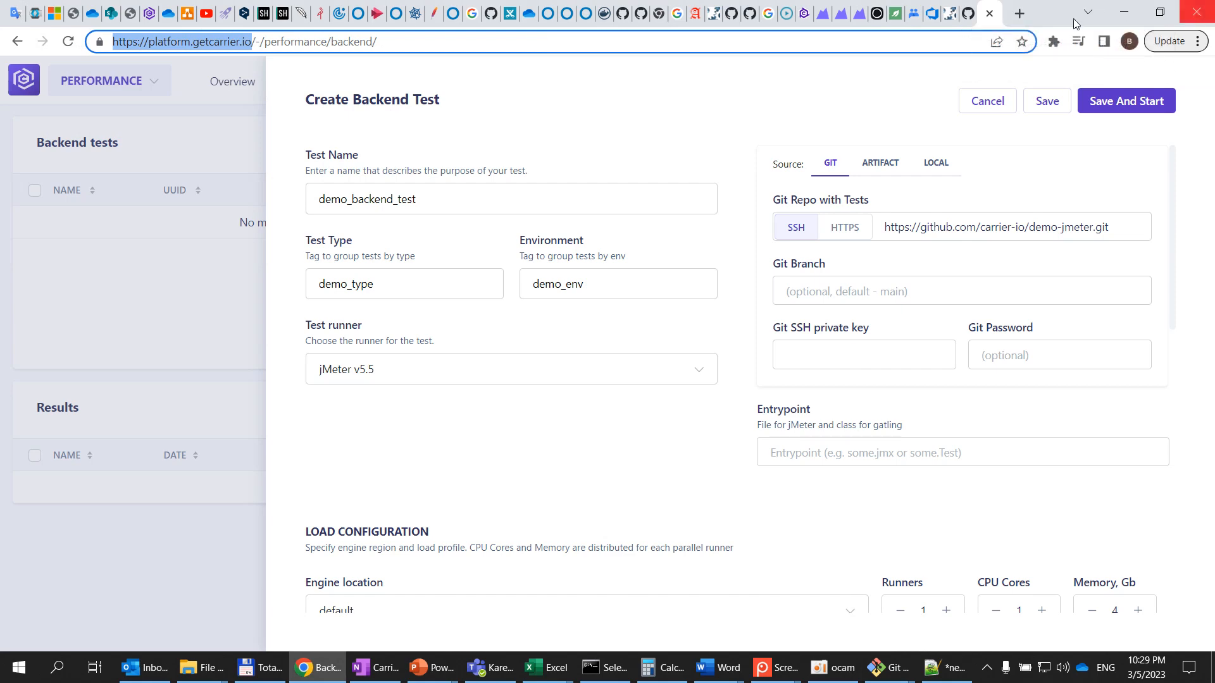
left_click(1019, 13)
key("ctrl+v")
key("Return")
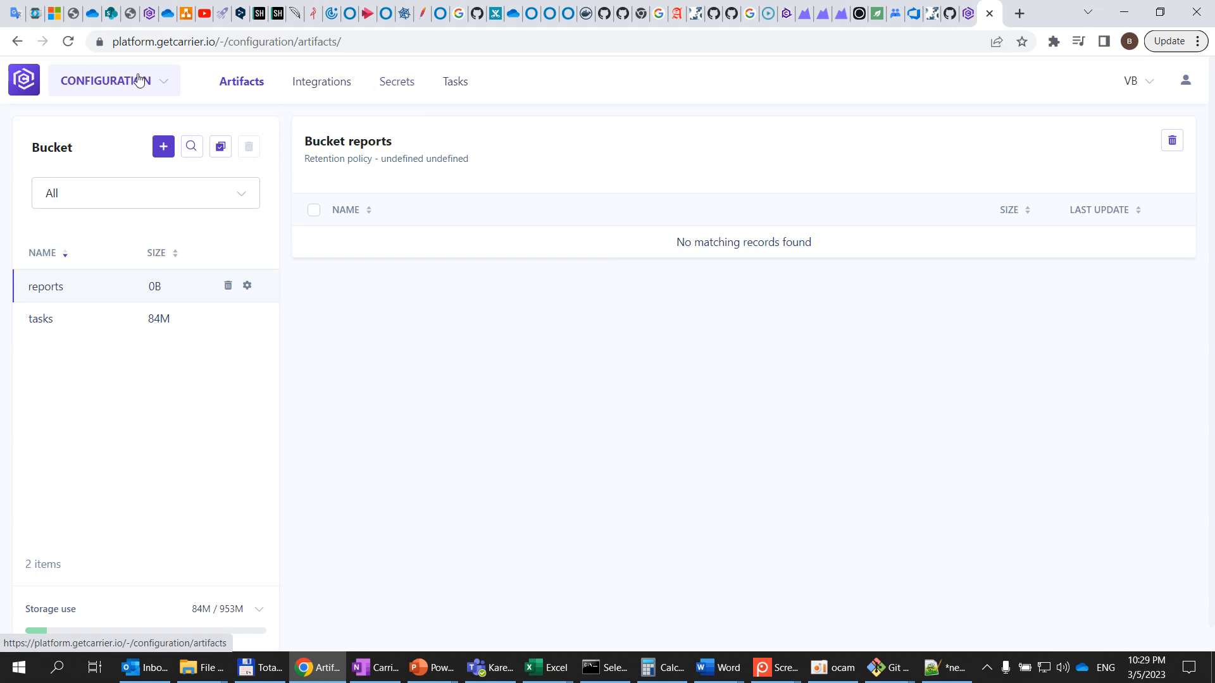
left_click(396, 91)
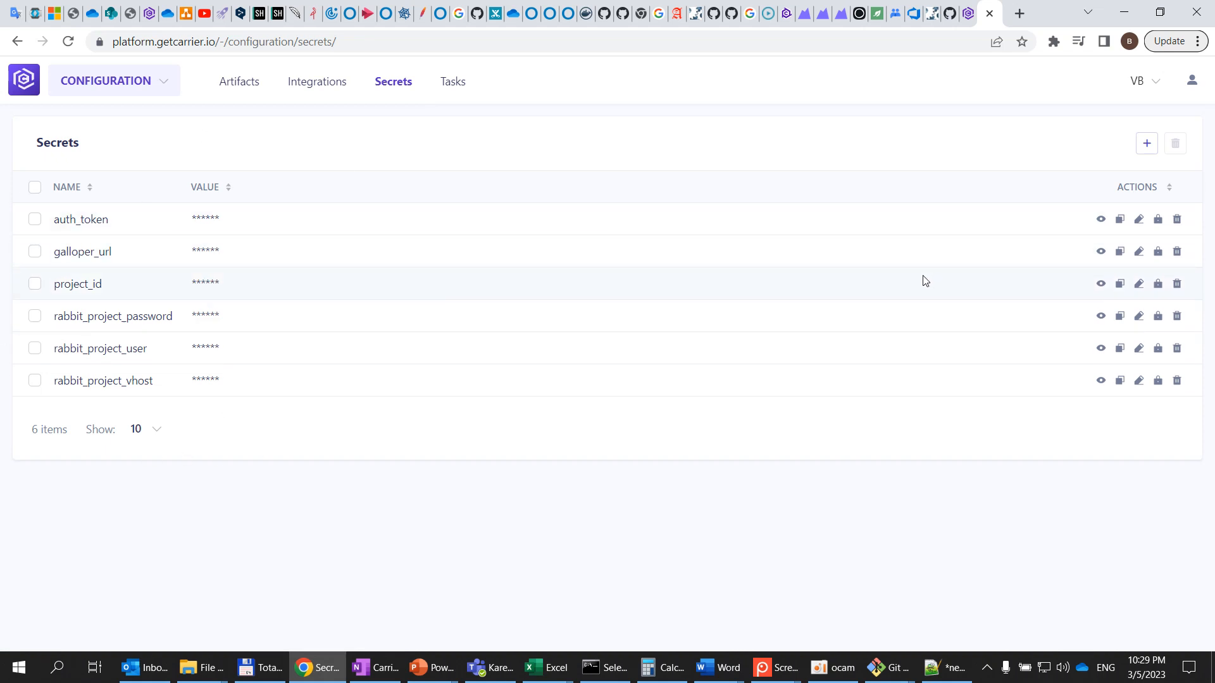
Create a secret named ssh_key holding the SSH private key value
left_click(1148, 144)
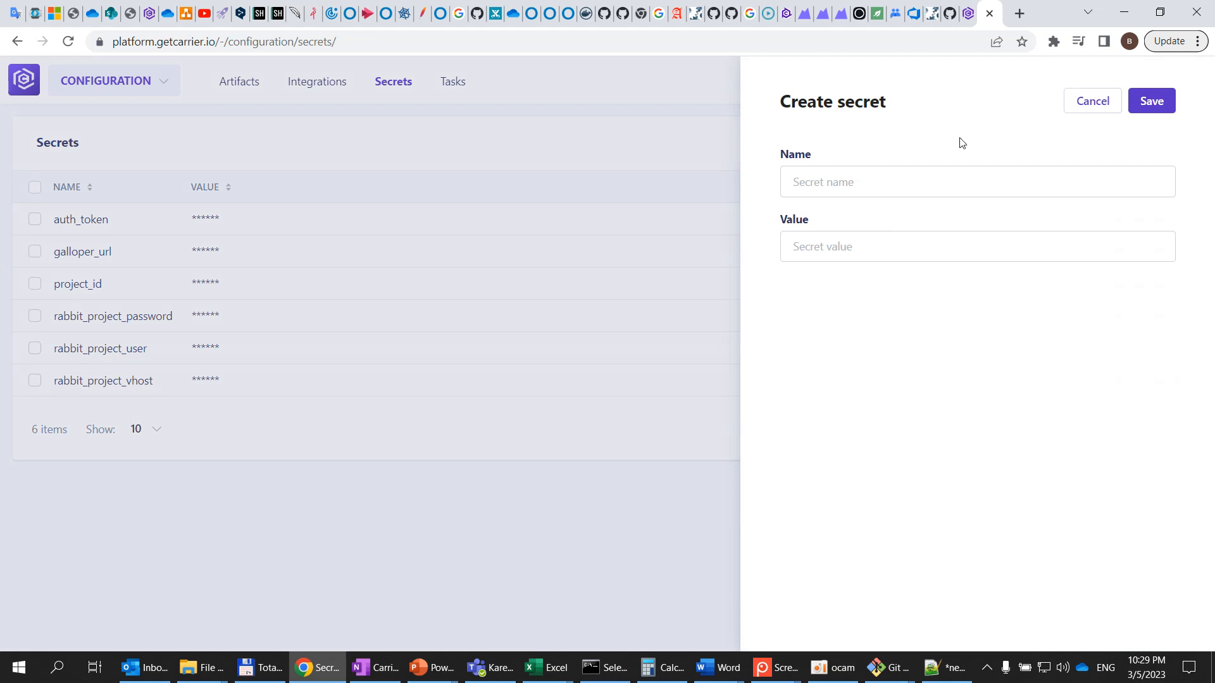
left_click(915, 188)
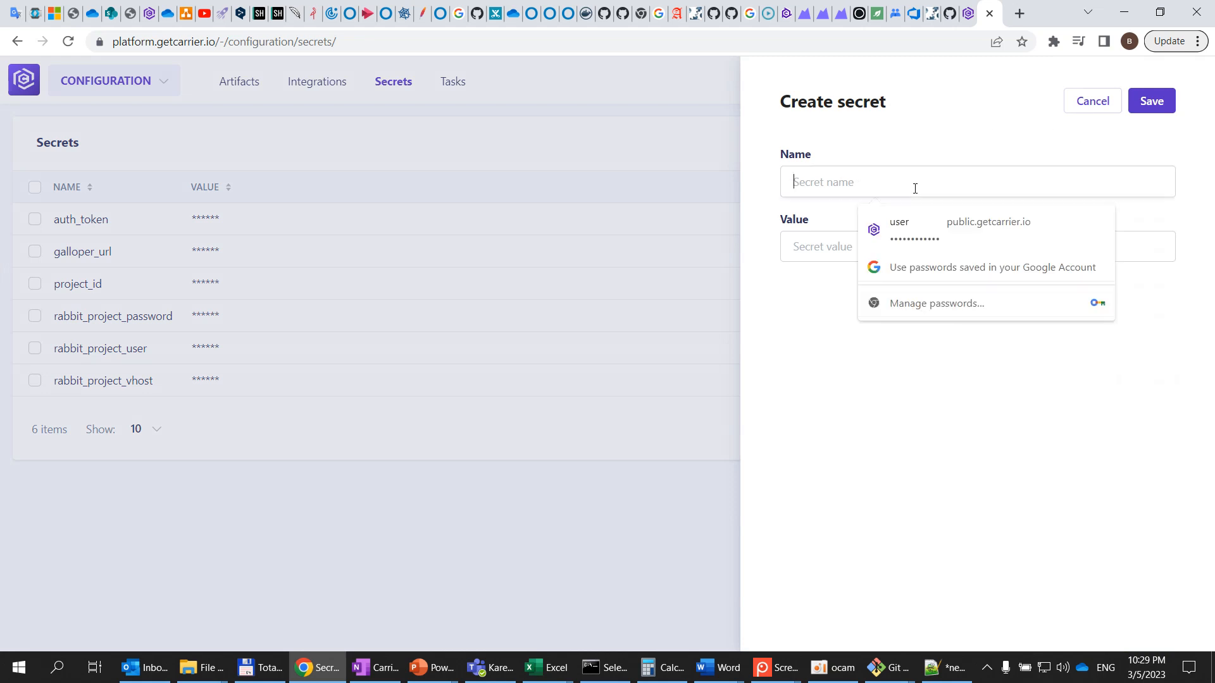
type("ssh_")
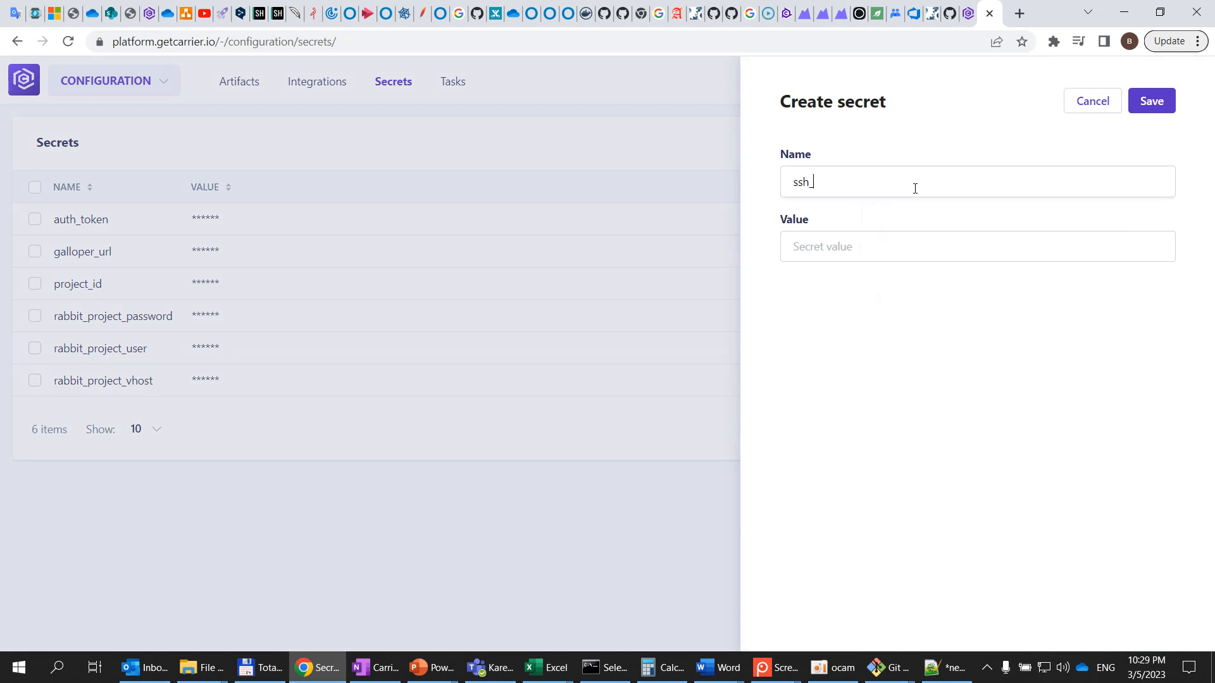
type("key")
left_click(906, 247)
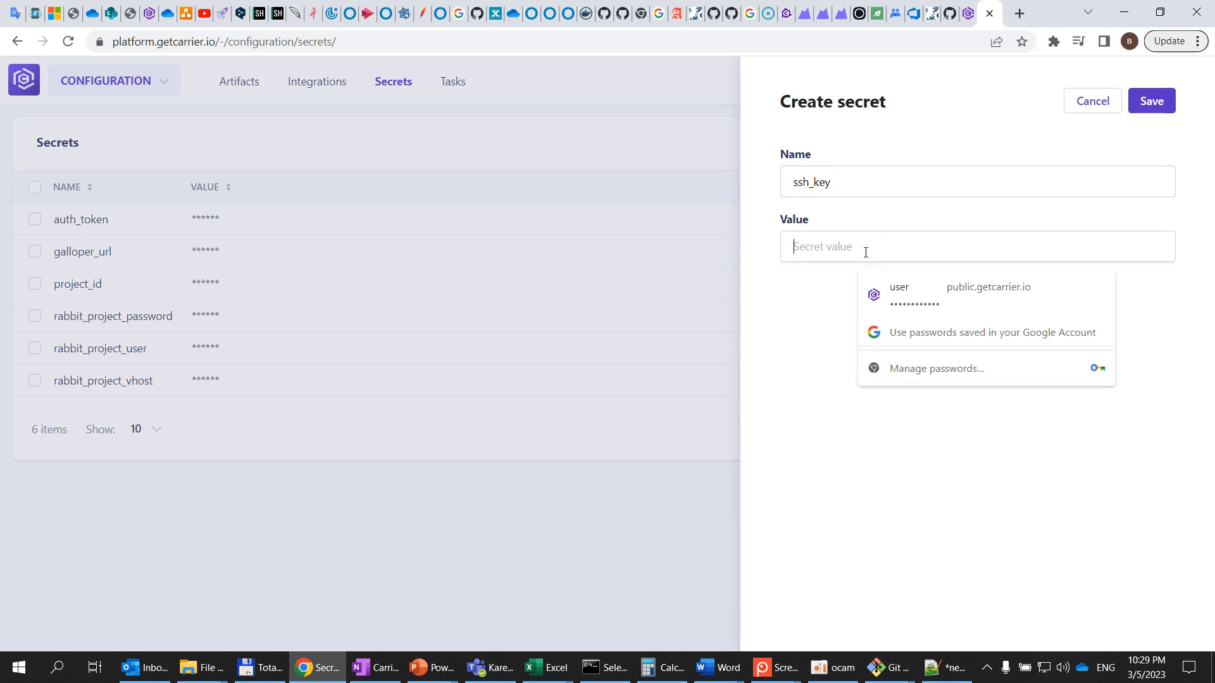
type("•••••••••••")
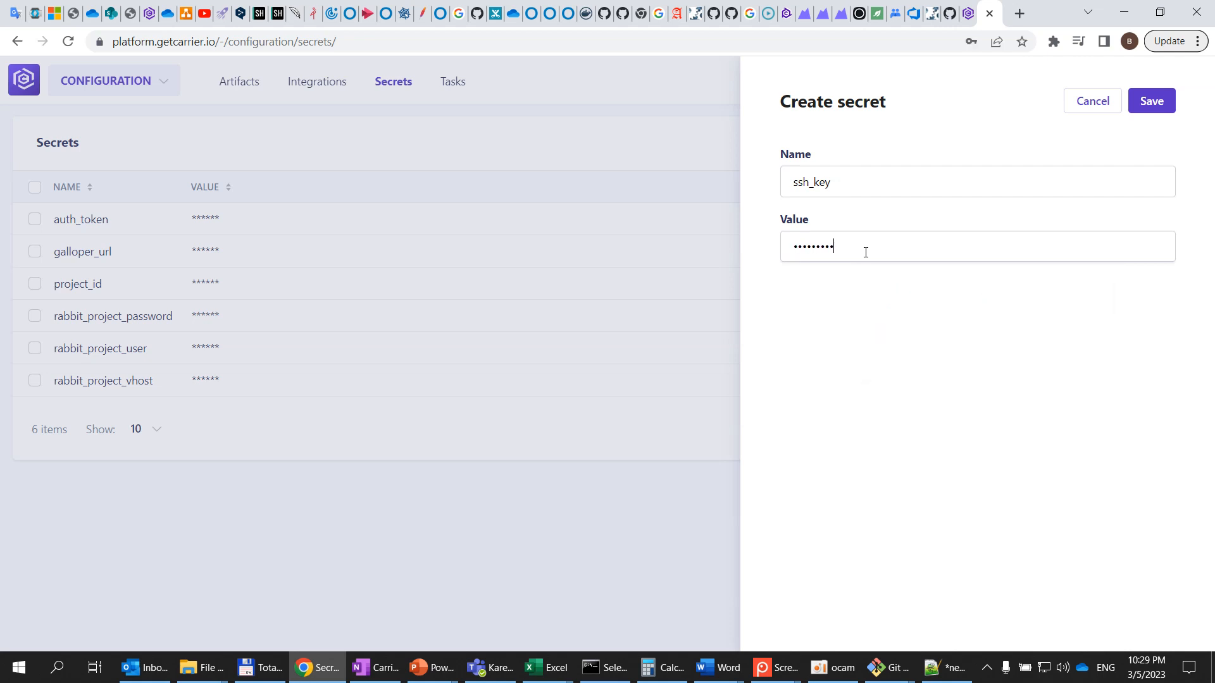
left_click(1152, 101)
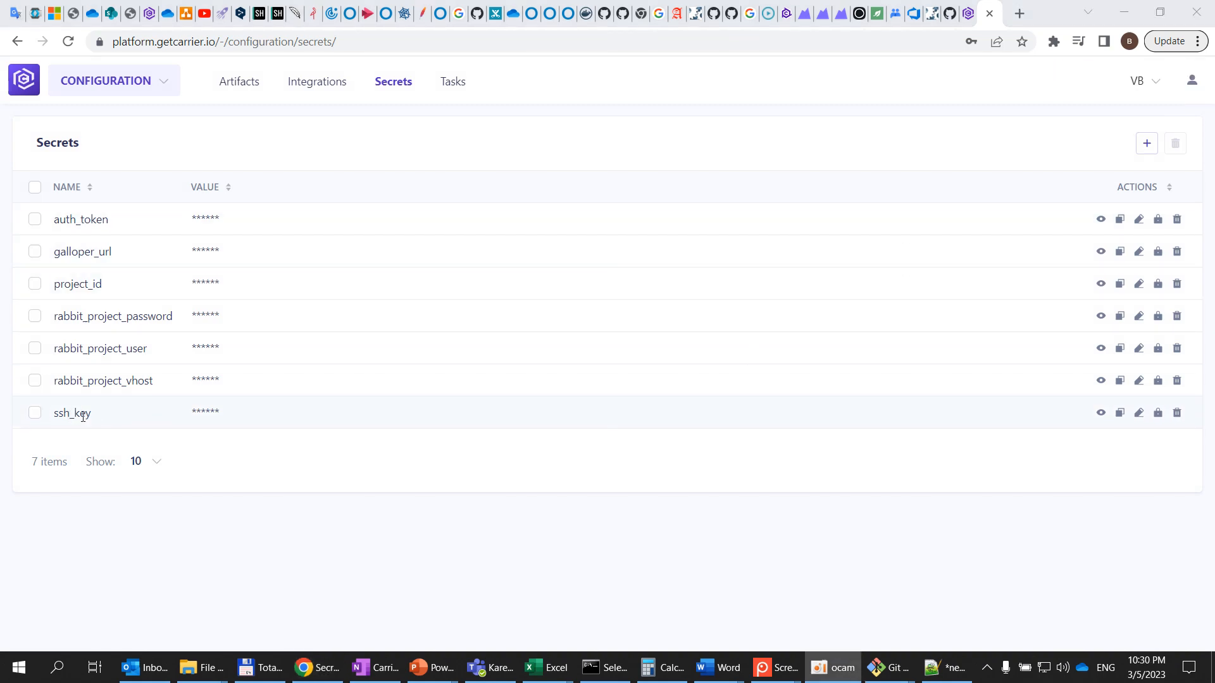
Reference the ssh_key secret as {{ssh_key}} in the Git SSH private key field of the test form
left_click_drag(111, 418, 54, 415)
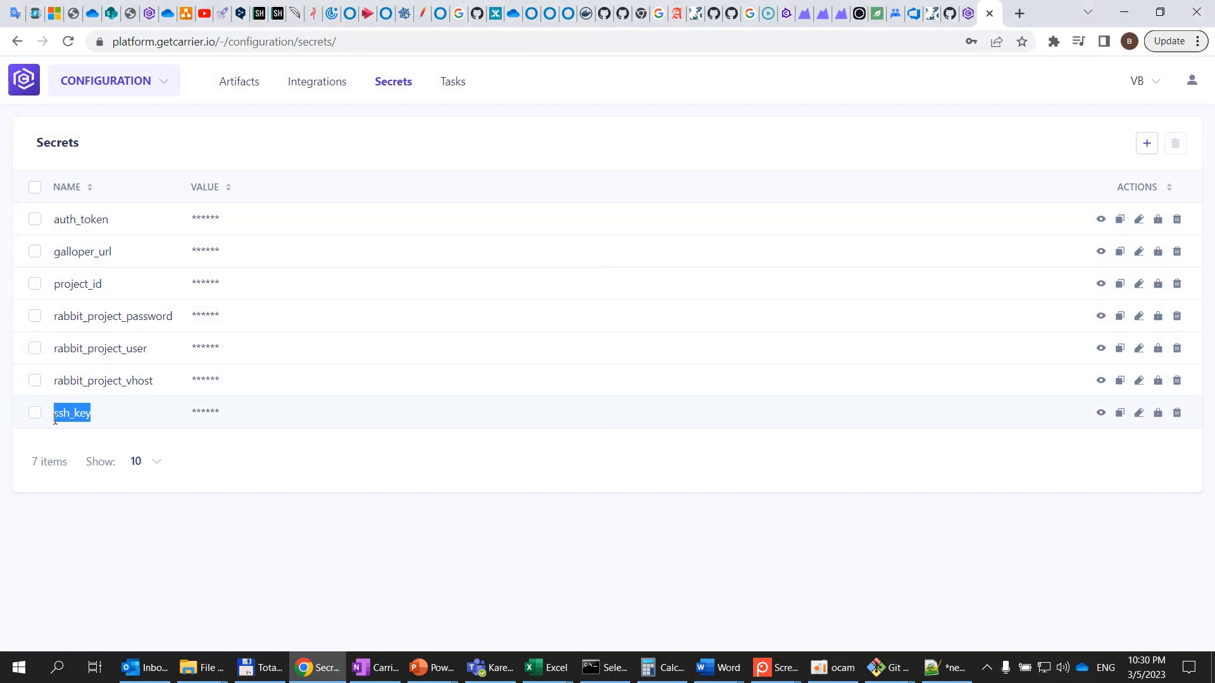
left_click(970, 17)
left_click(841, 350)
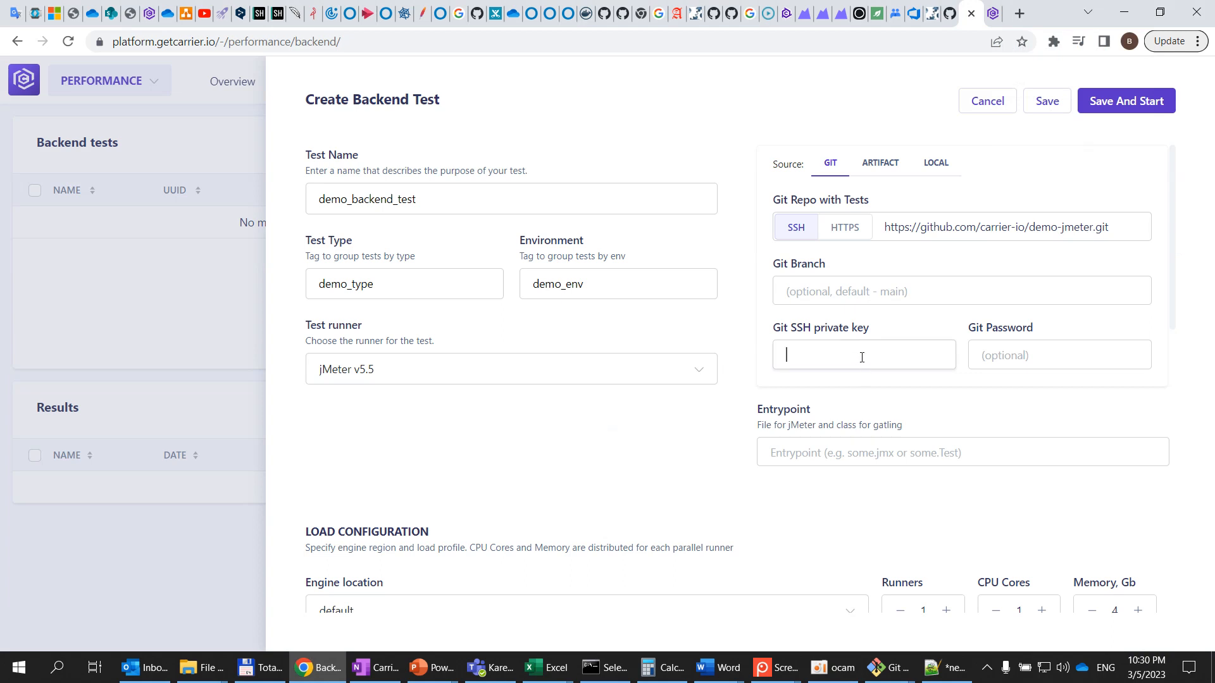
type("{{")
key("ctrl+v")
type("}}")
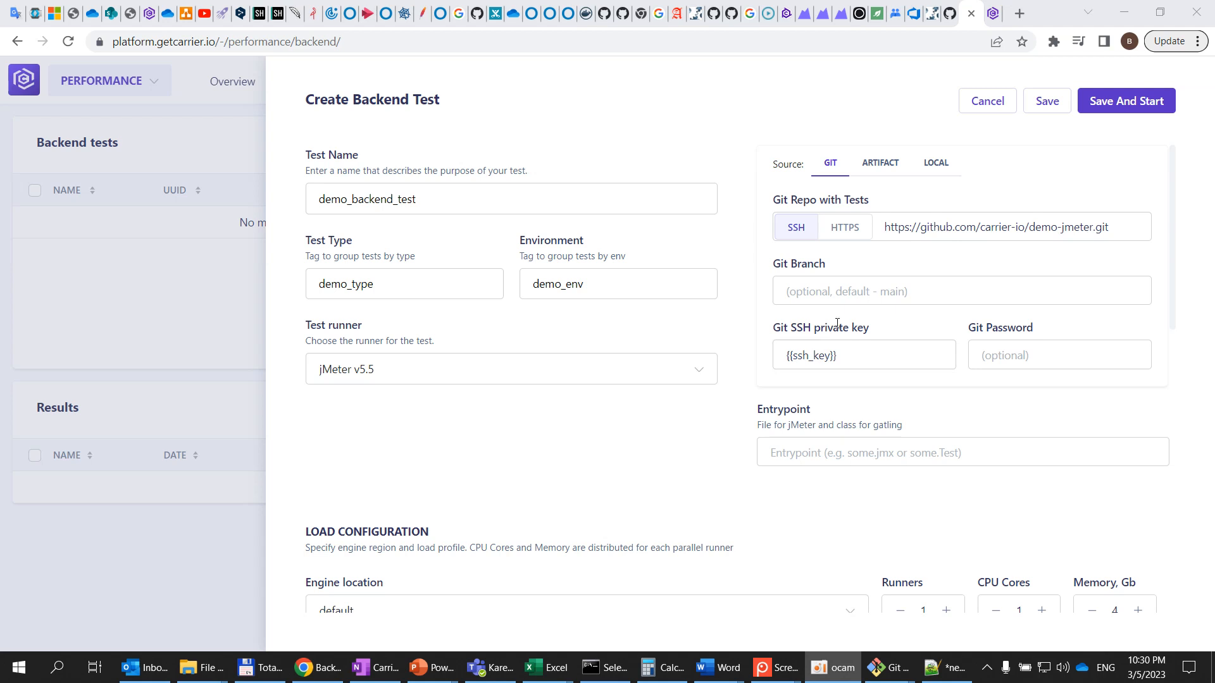
Clear the SSH private key field and switch the Git connection type back to HTTPS
left_click_drag(849, 360, 713, 356)
key("BackSpace")
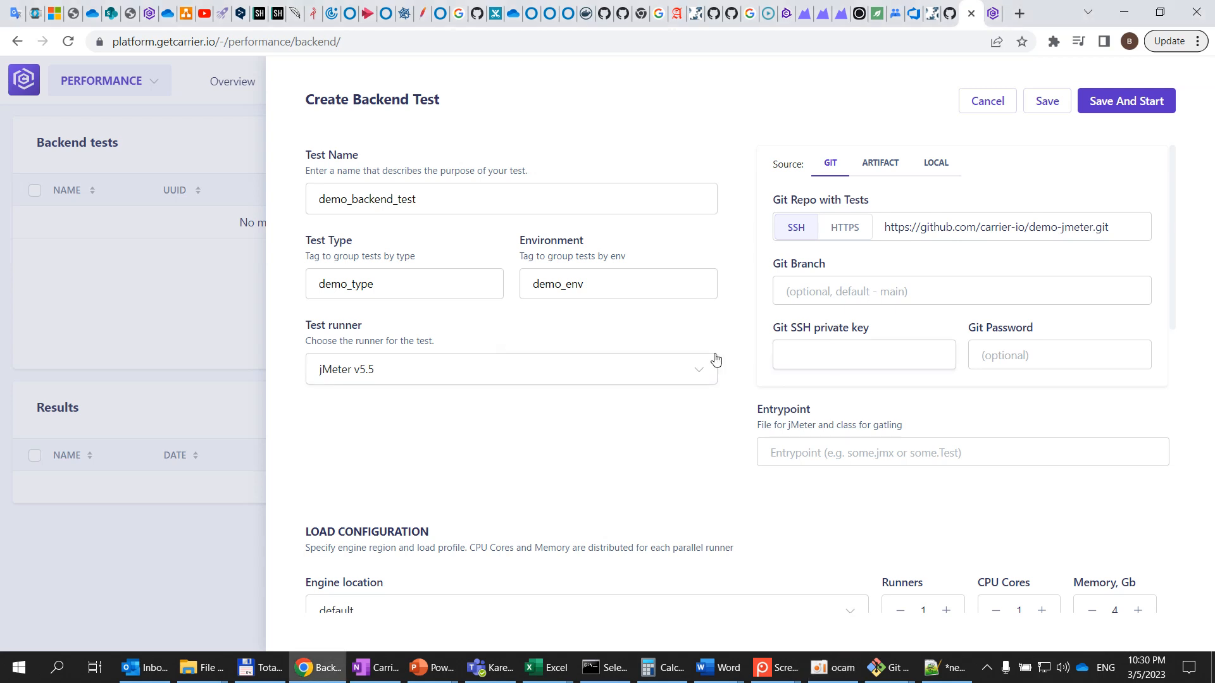
left_click(845, 227)
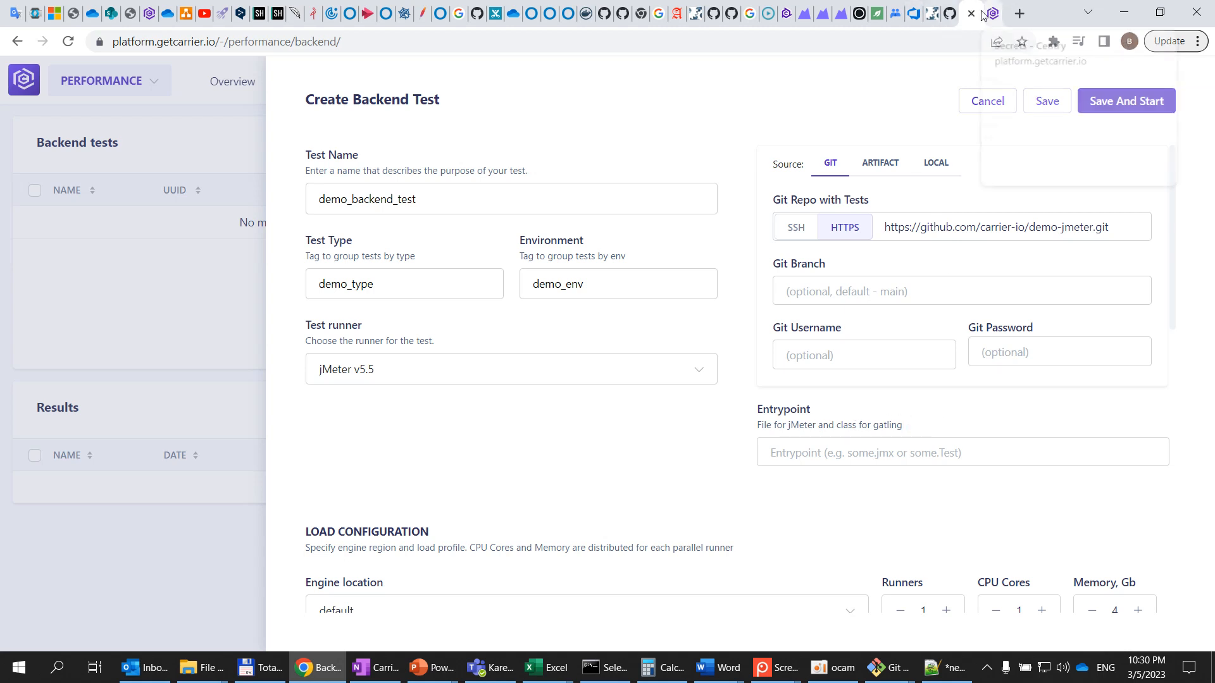
Copy the BasicEcommerce.jmx file name from the GitHub repository and set it as the Entrypoint
left_click(950, 13)
left_click_drag(261, 307, 160, 308)
key("ctrl+c")
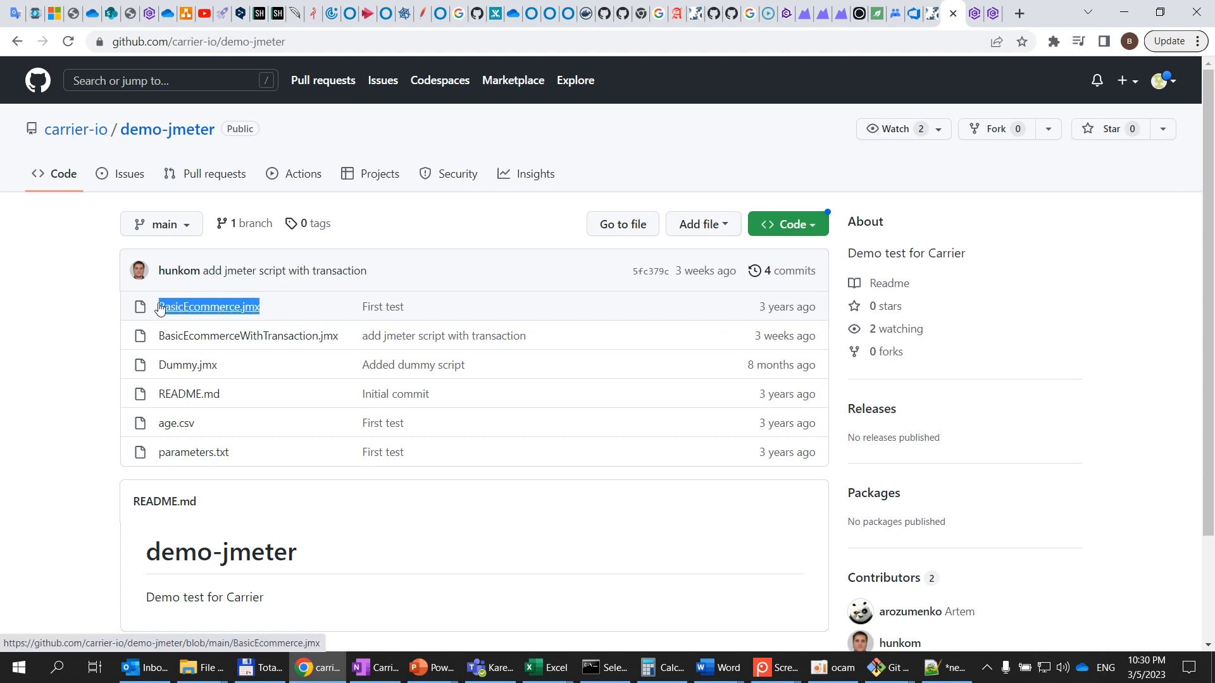
left_click(975, 13)
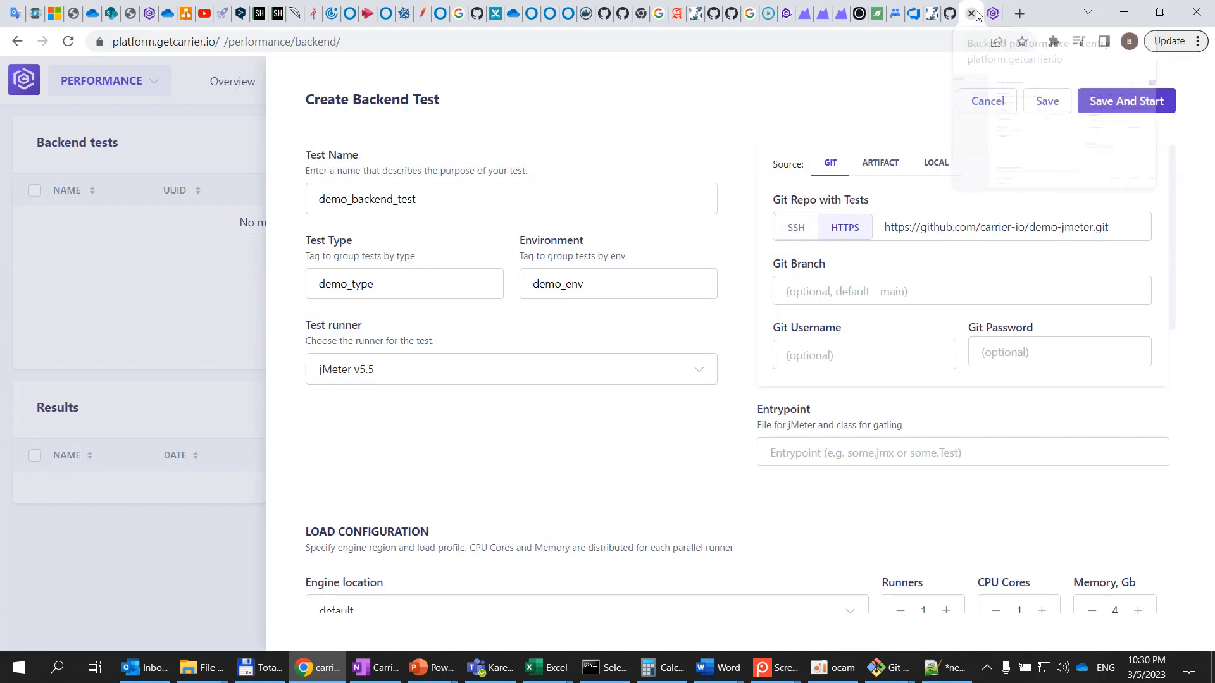
left_click(862, 451)
key("ctrl+v")
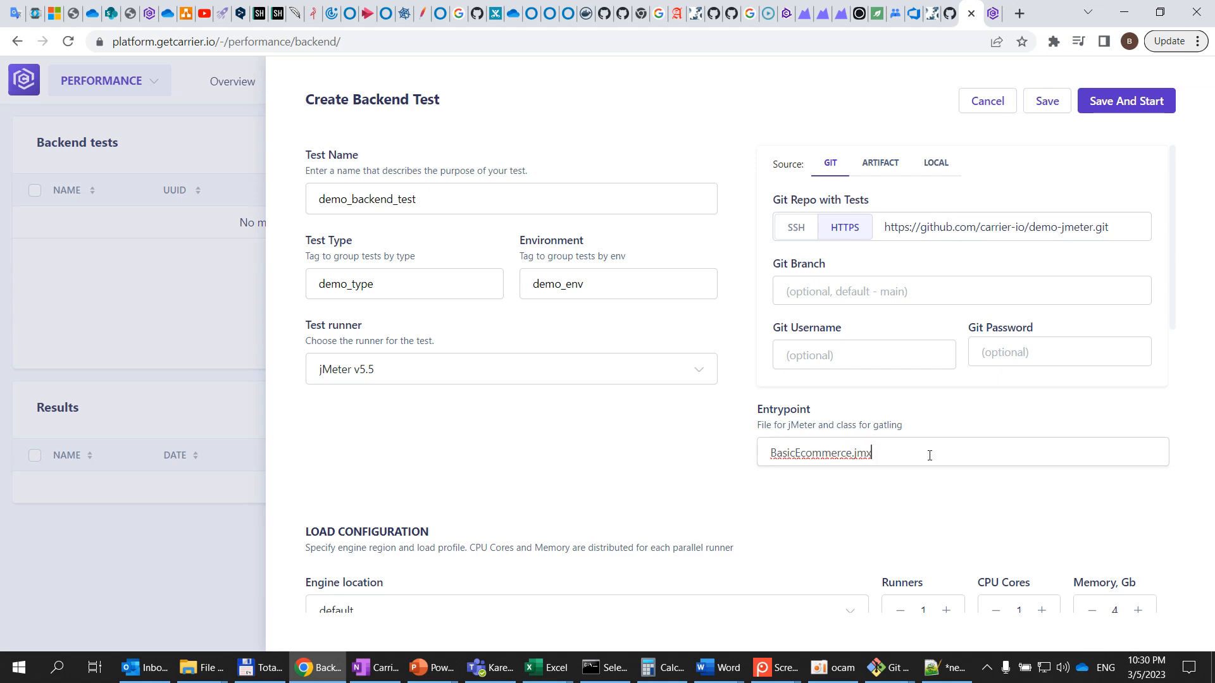
Review the available engine location options in the load configuration
scroll(930, 455, "down", 5)
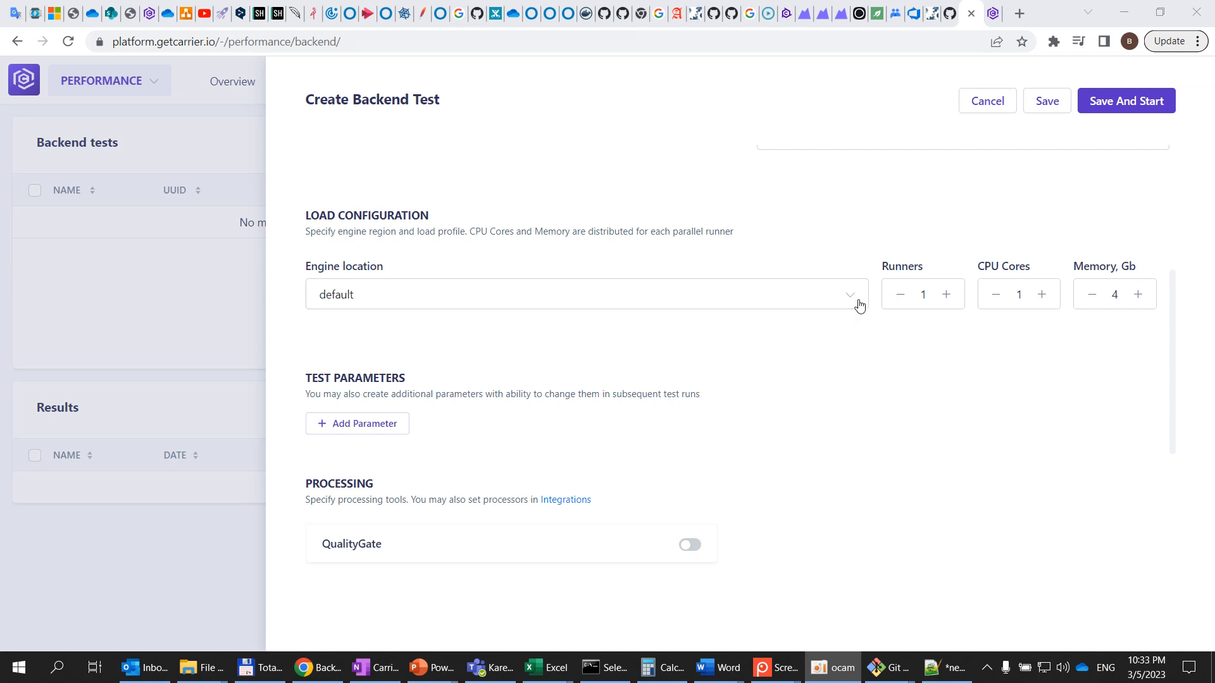
left_click(853, 298)
left_click(854, 300)
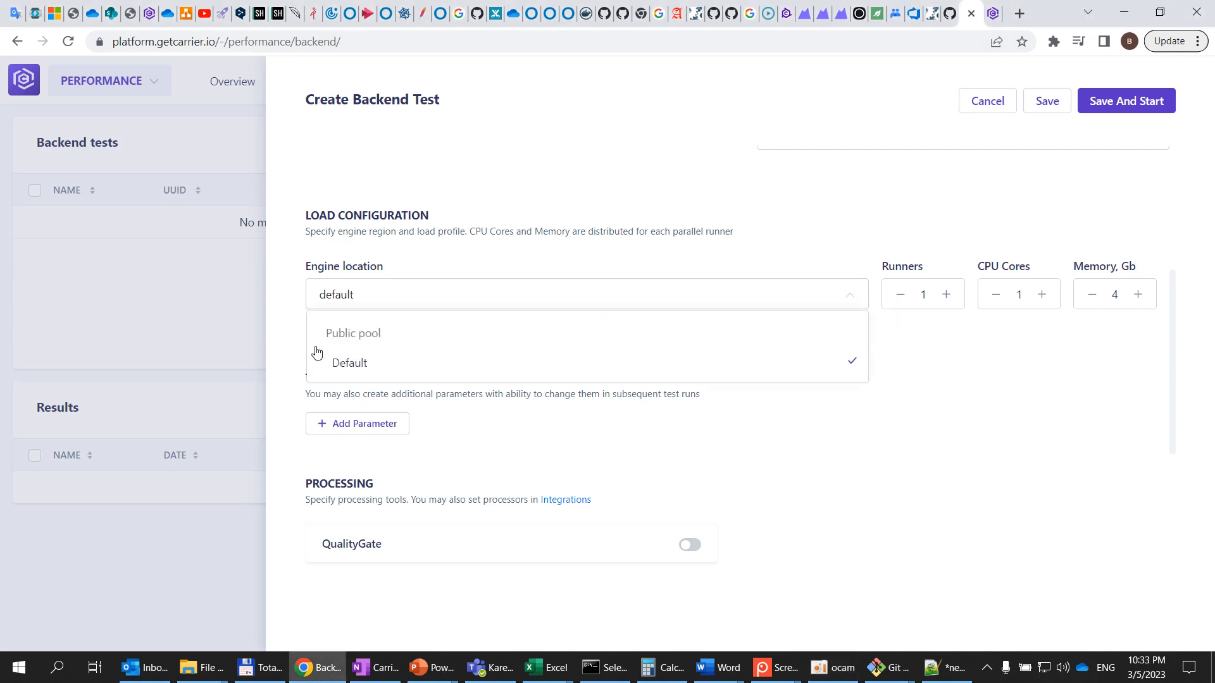
left_click(828, 241)
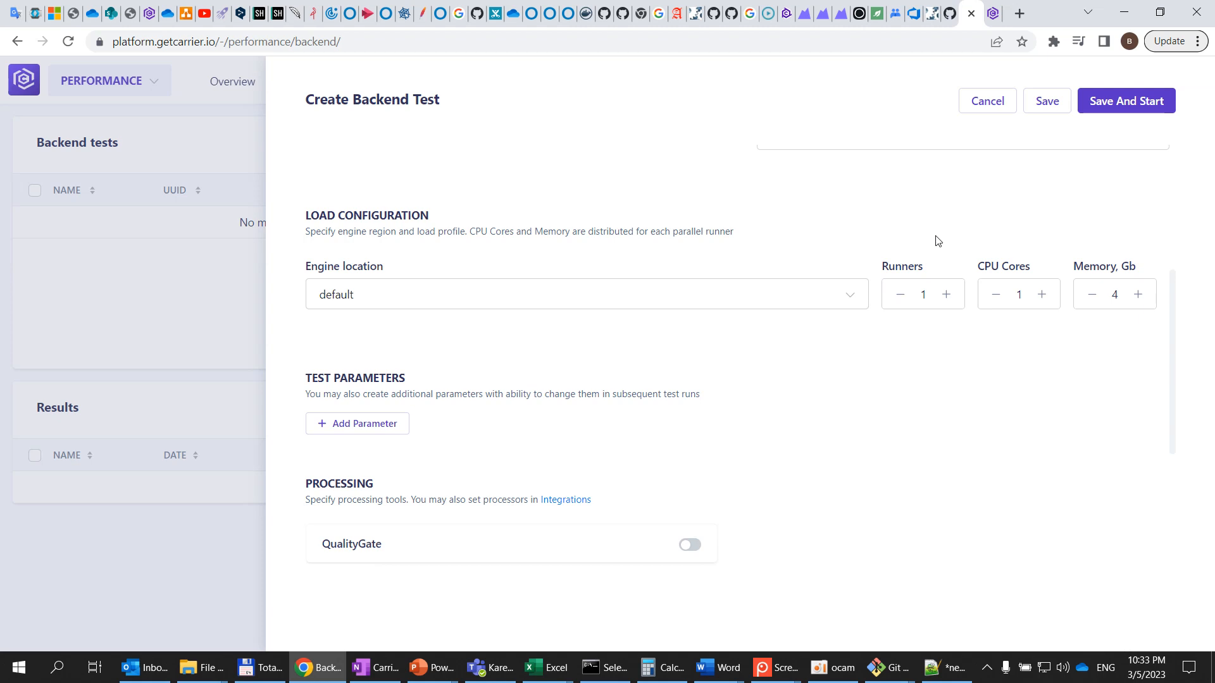
Try adjusting the Runners count up and down
left_click(947, 297)
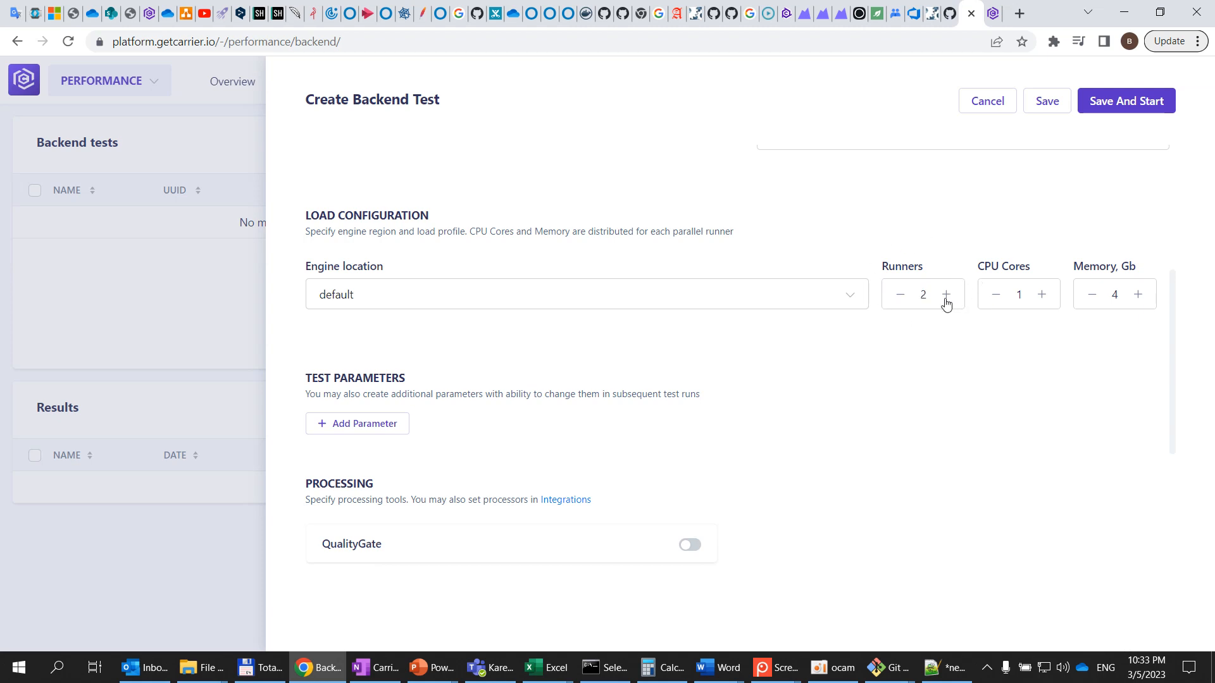
left_click(900, 297)
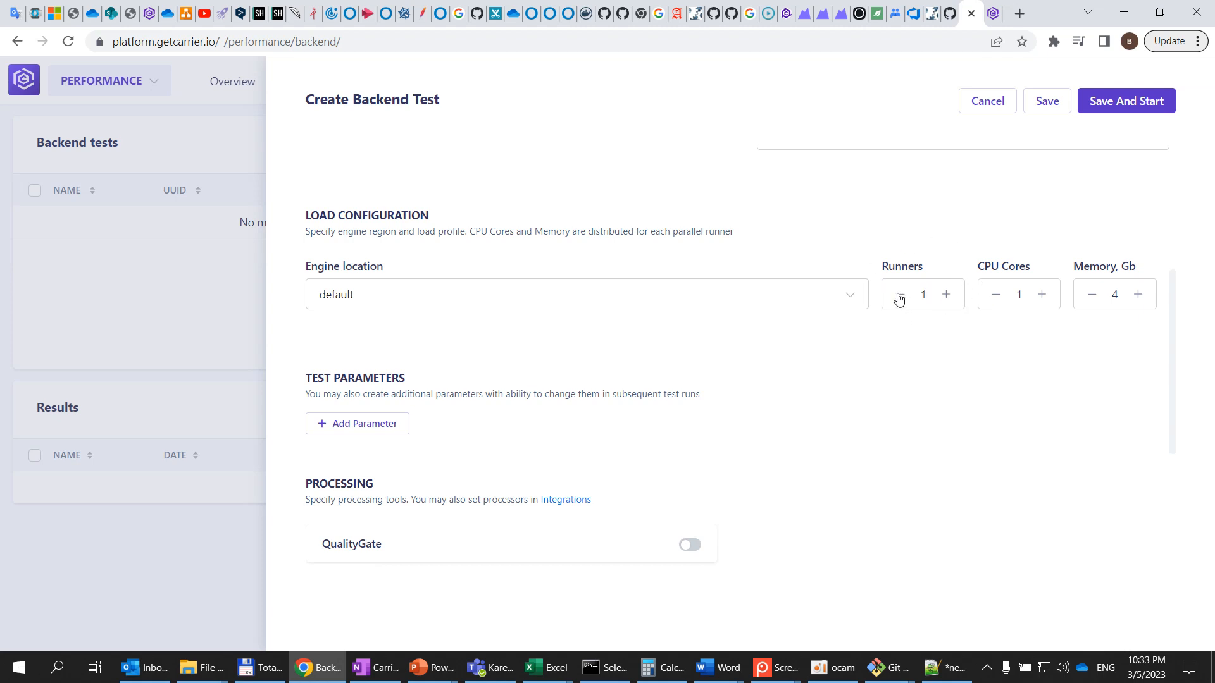
left_click(952, 299)
left_click(894, 300)
left_click(894, 296)
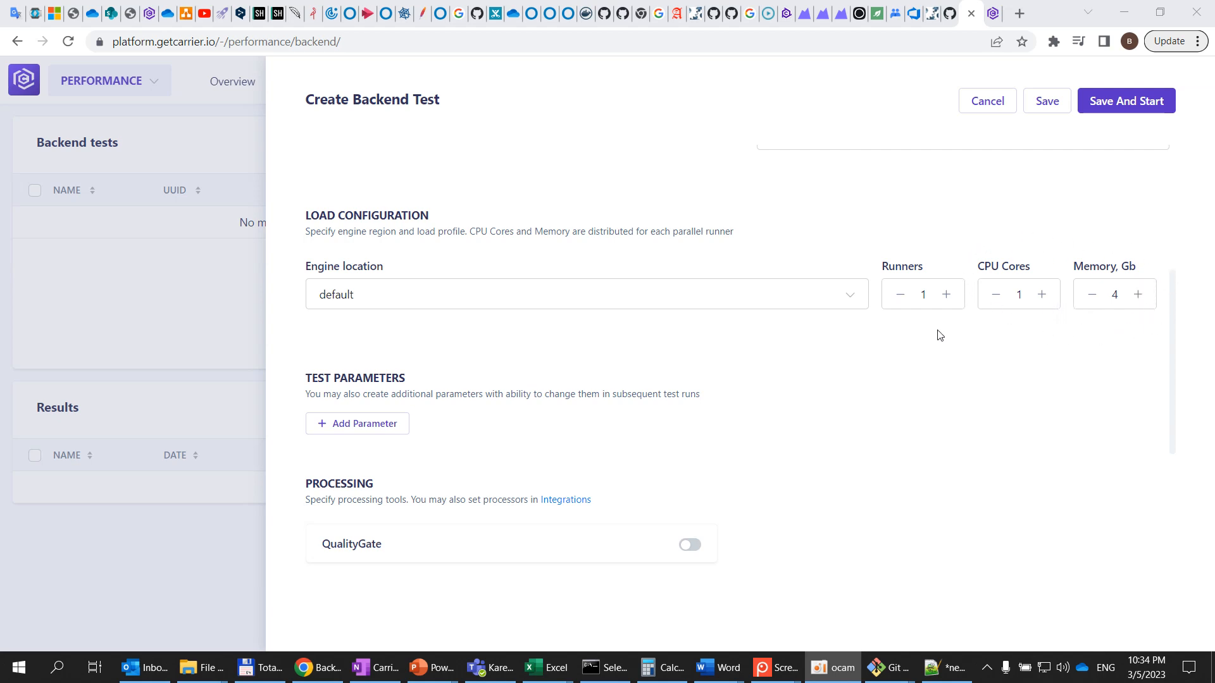
left_click(947, 295)
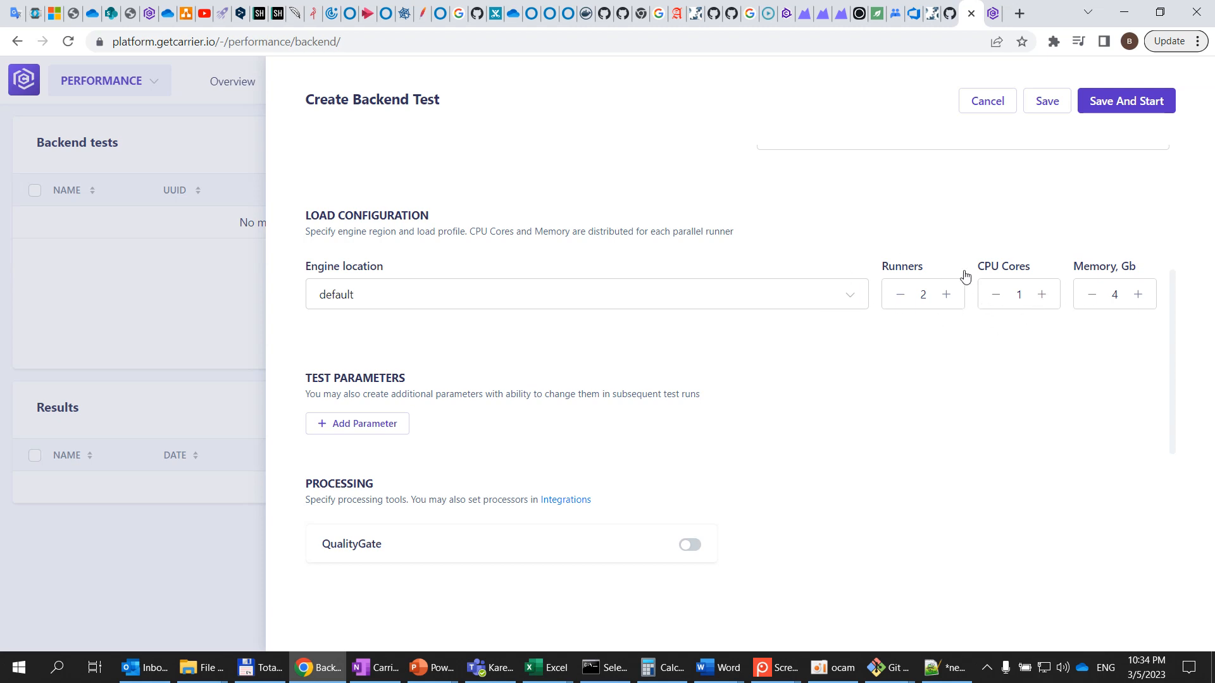
left_click(899, 295)
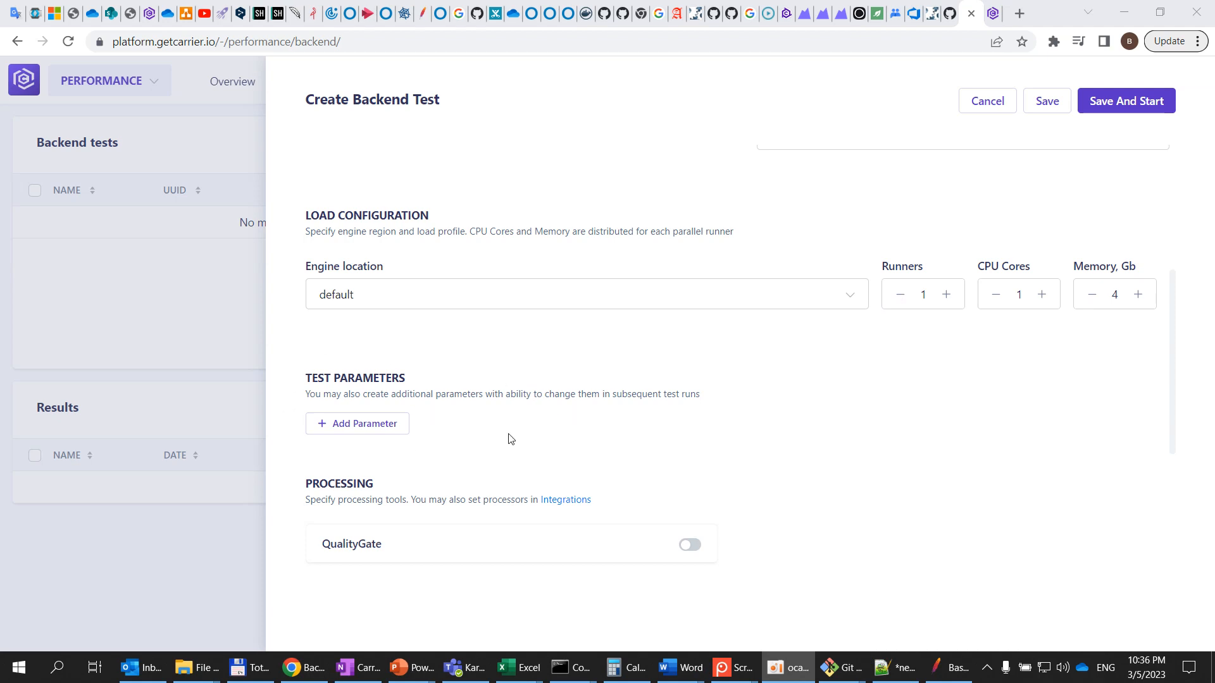
Add a new row to the test parameters
scroll(513, 425, "down", 1)
scroll(512, 424, "down", 2)
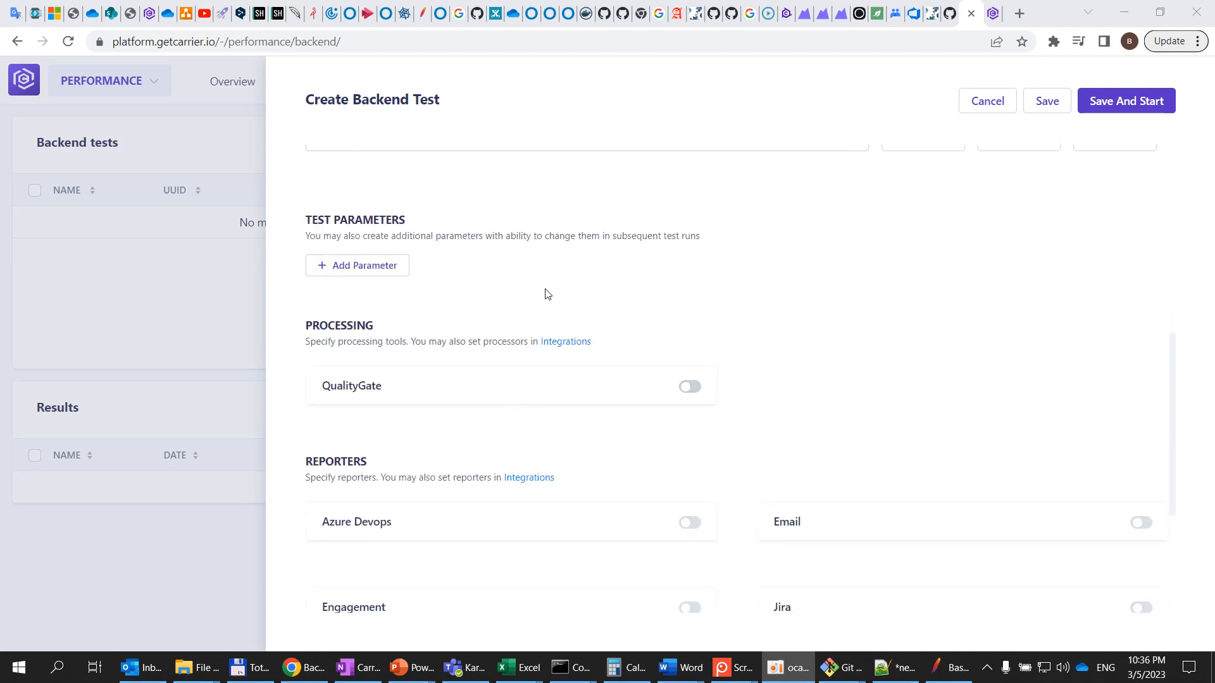
left_click(367, 276)
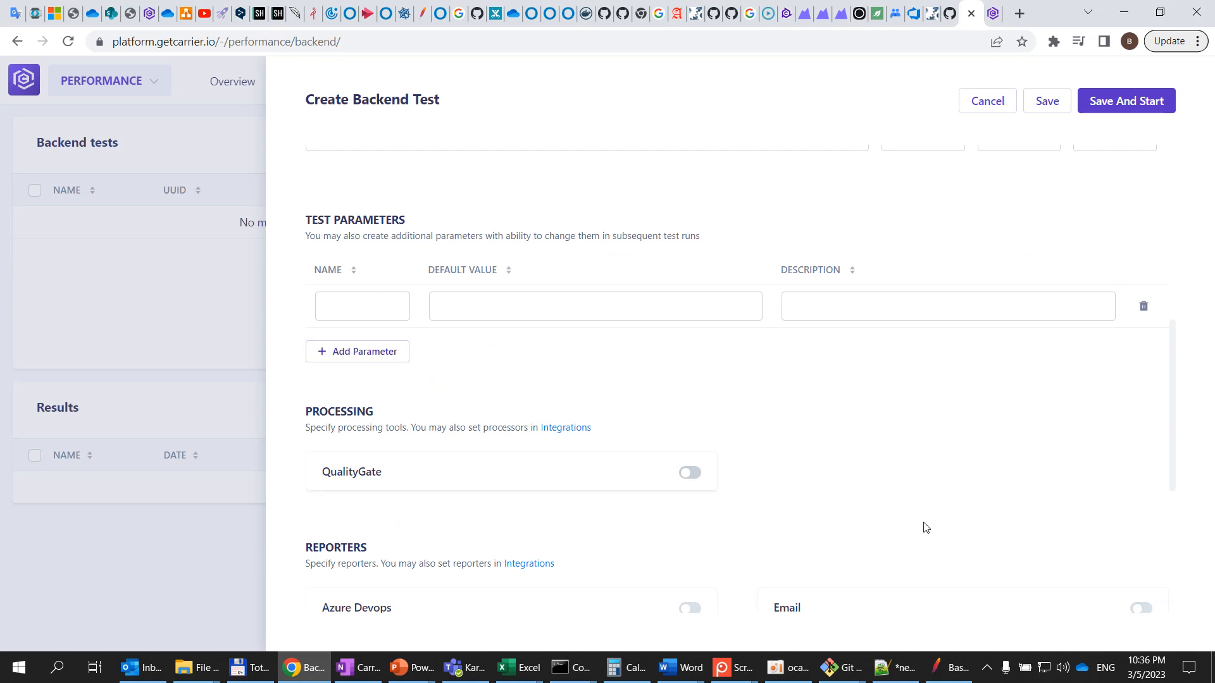
Examine the User Defined Variables of BasicEcommerce.jmx in JMeter alongside the test form
left_click(954, 672)
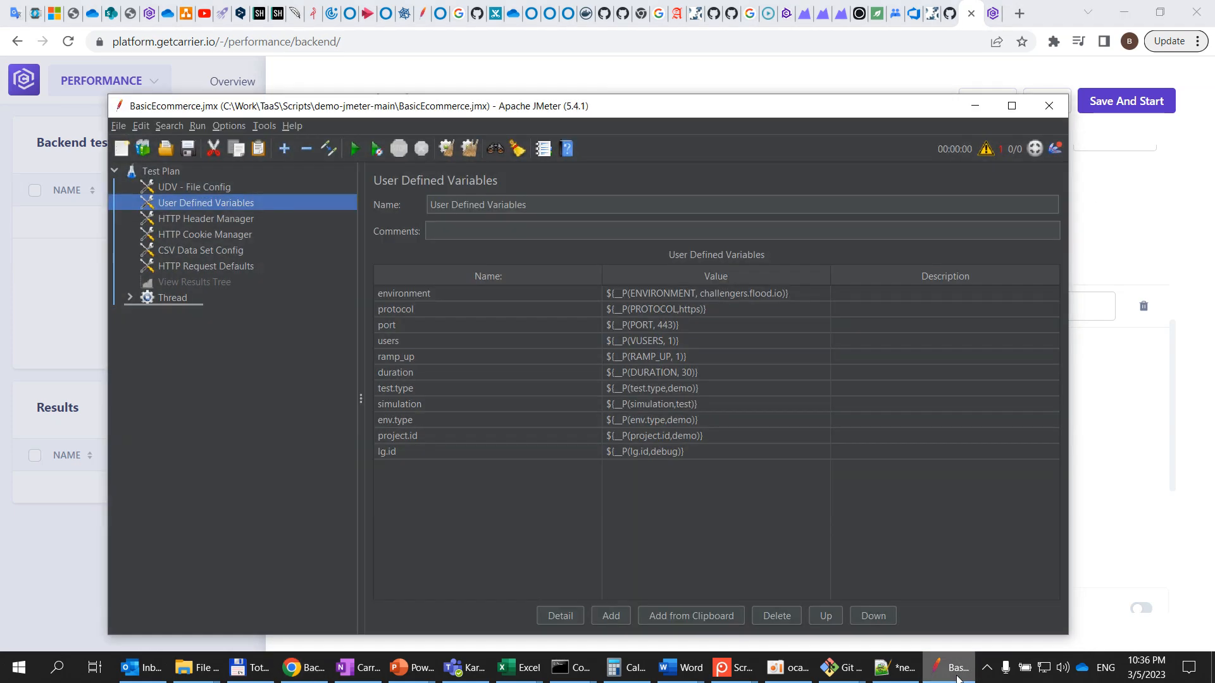
left_click(968, 110)
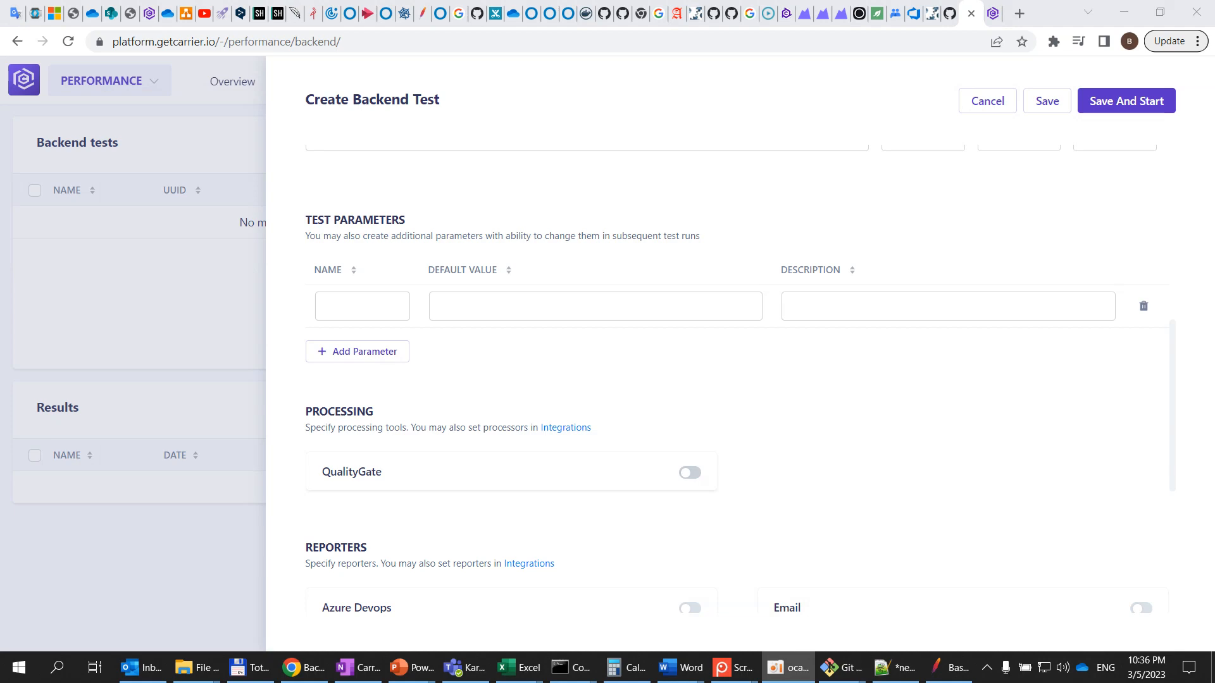
left_click(949, 669)
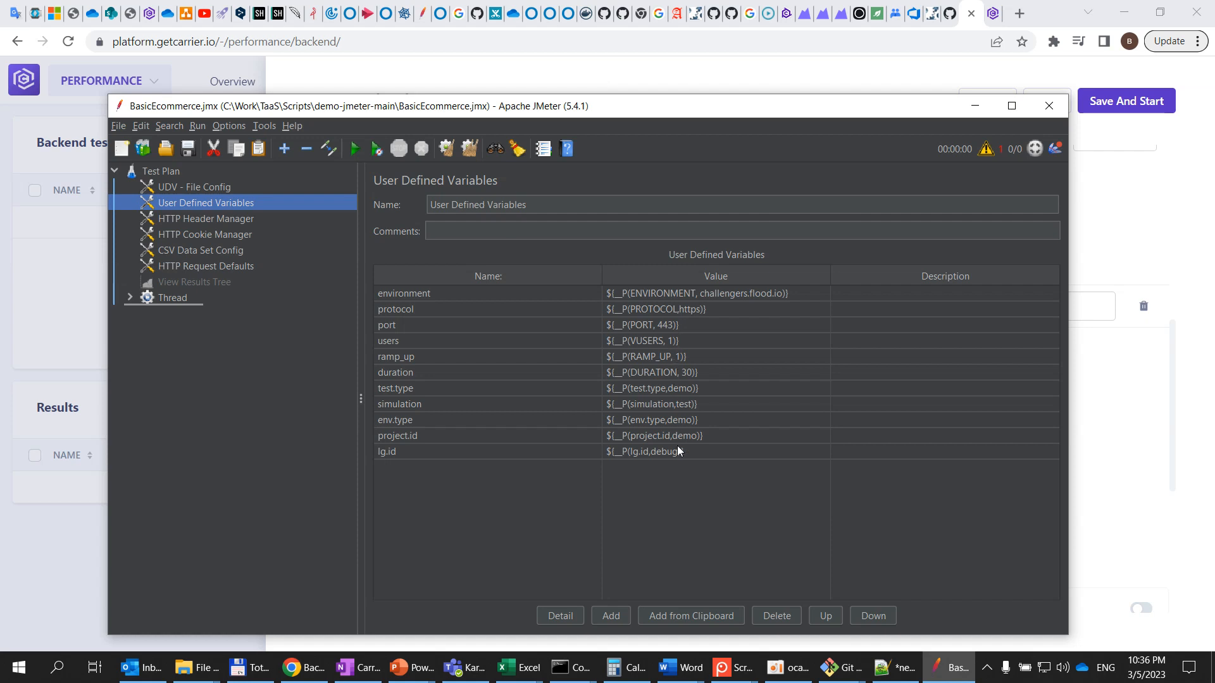
left_click(974, 106)
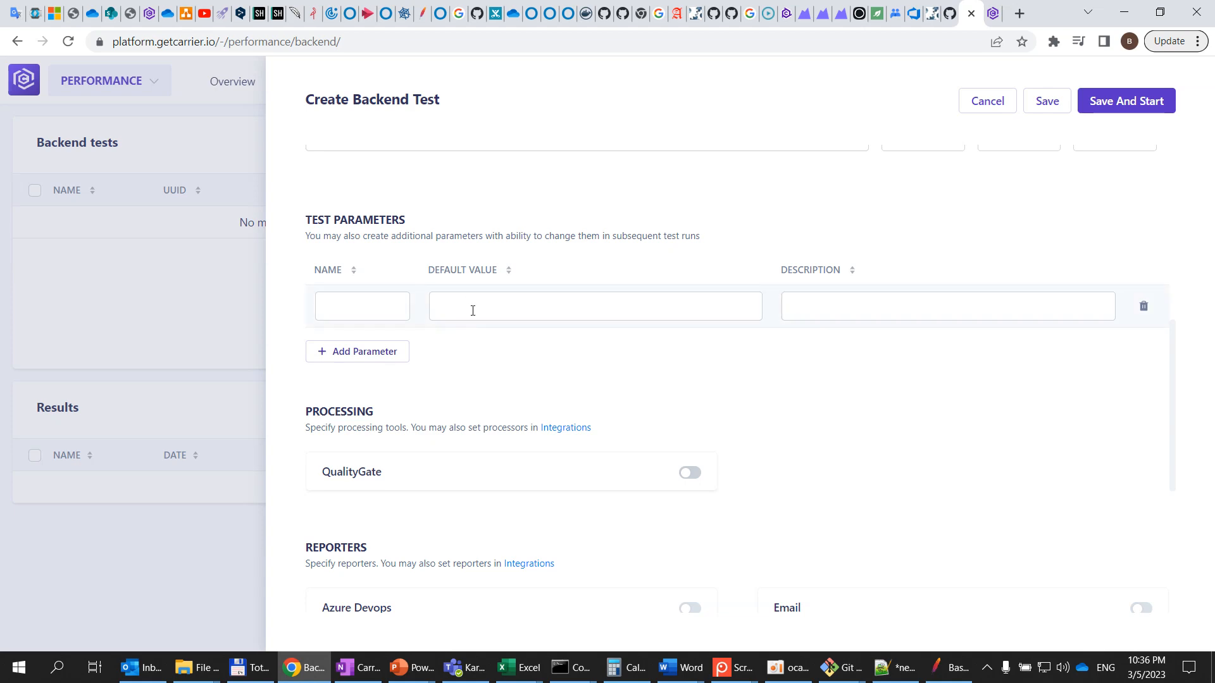
left_click(378, 302)
Copy the VUSERS property name from JMeter into the new test parameter's name field
left_click(949, 667)
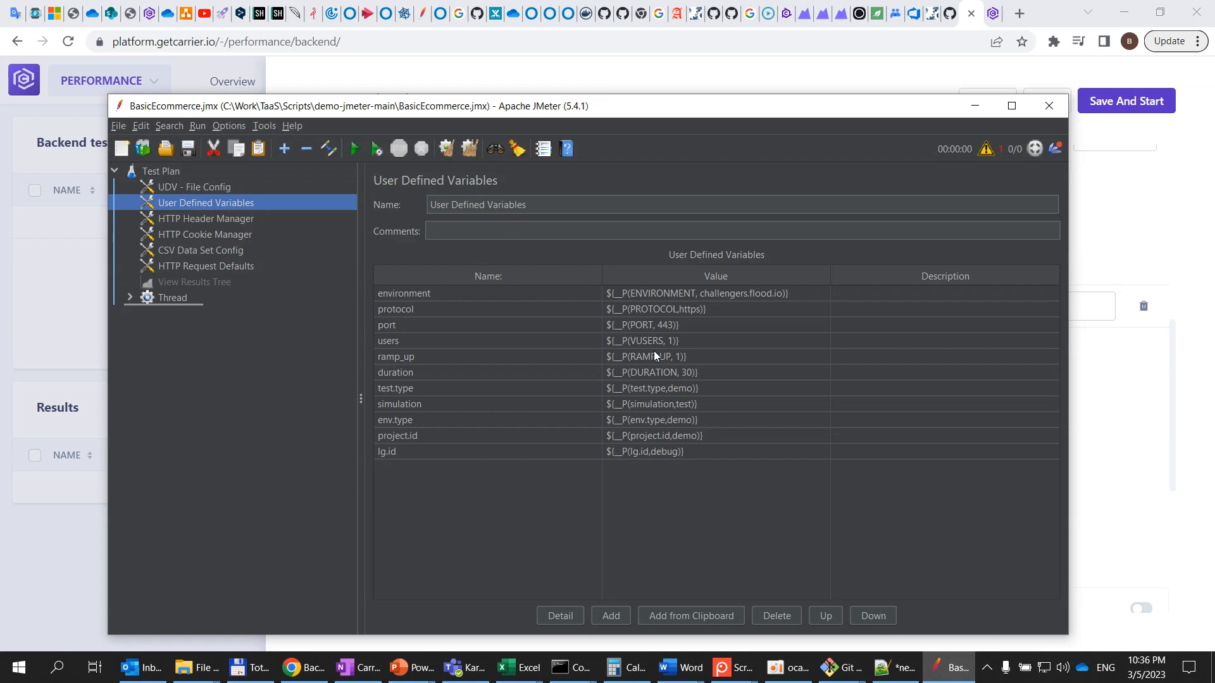
double_click(644, 344)
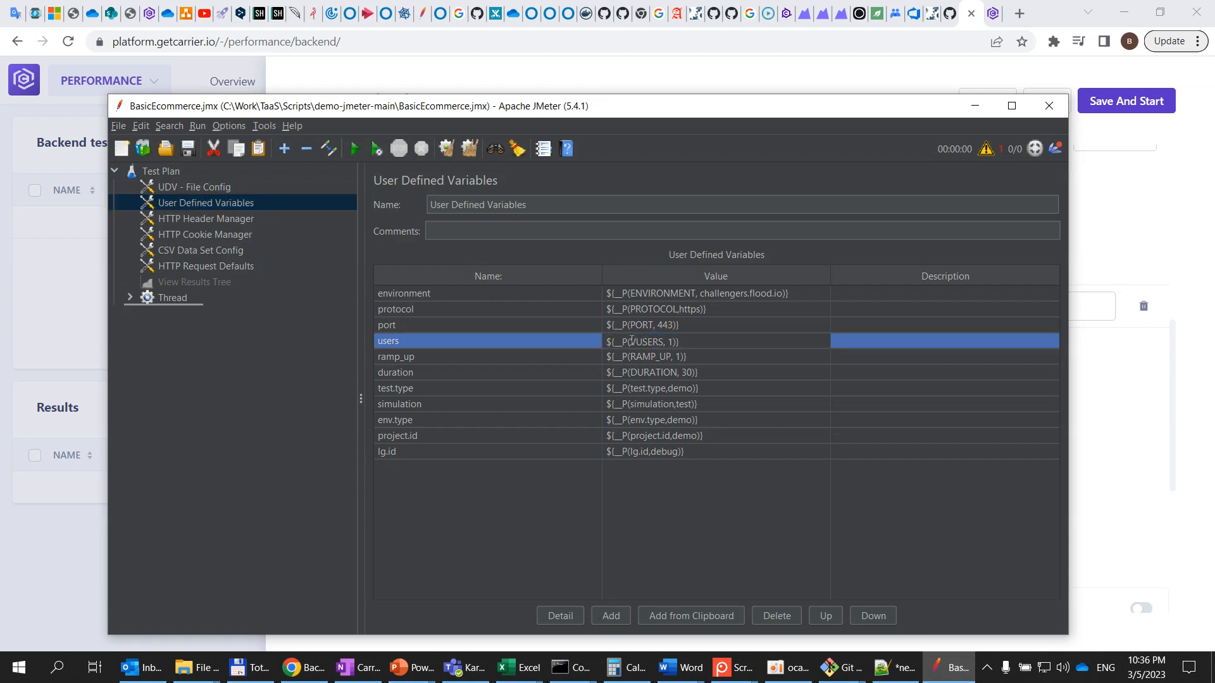
left_click_drag(632, 342, 665, 342)
key("ctrl+c")
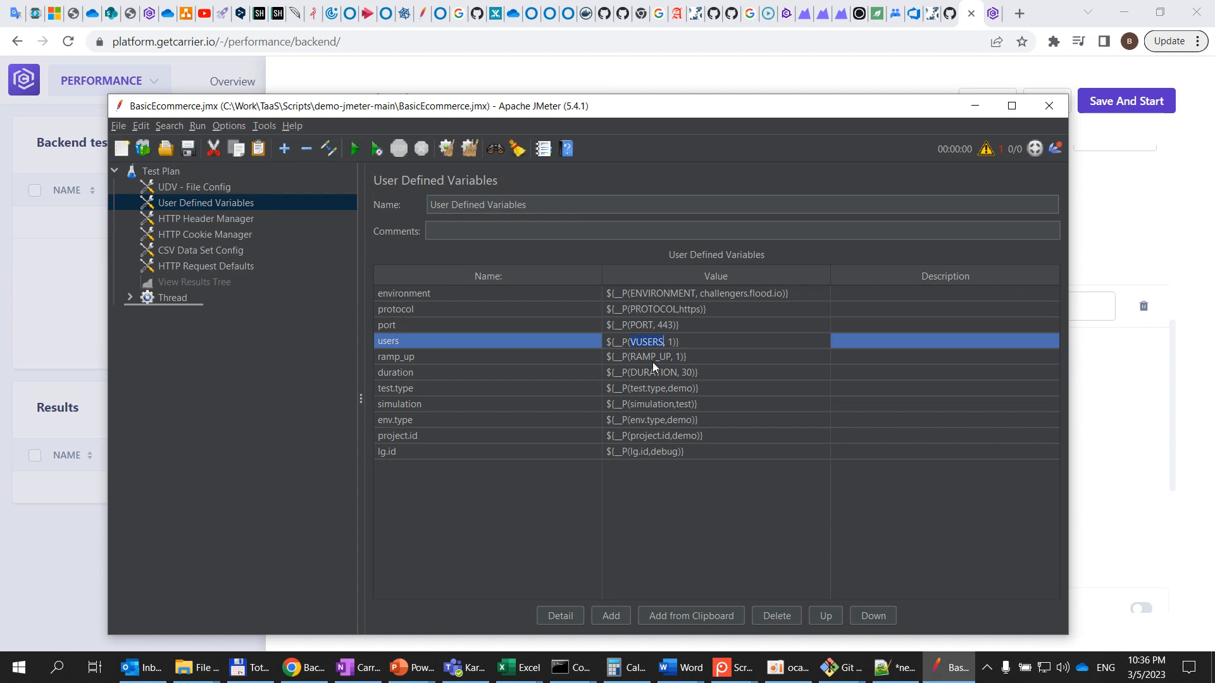
left_click(972, 108)
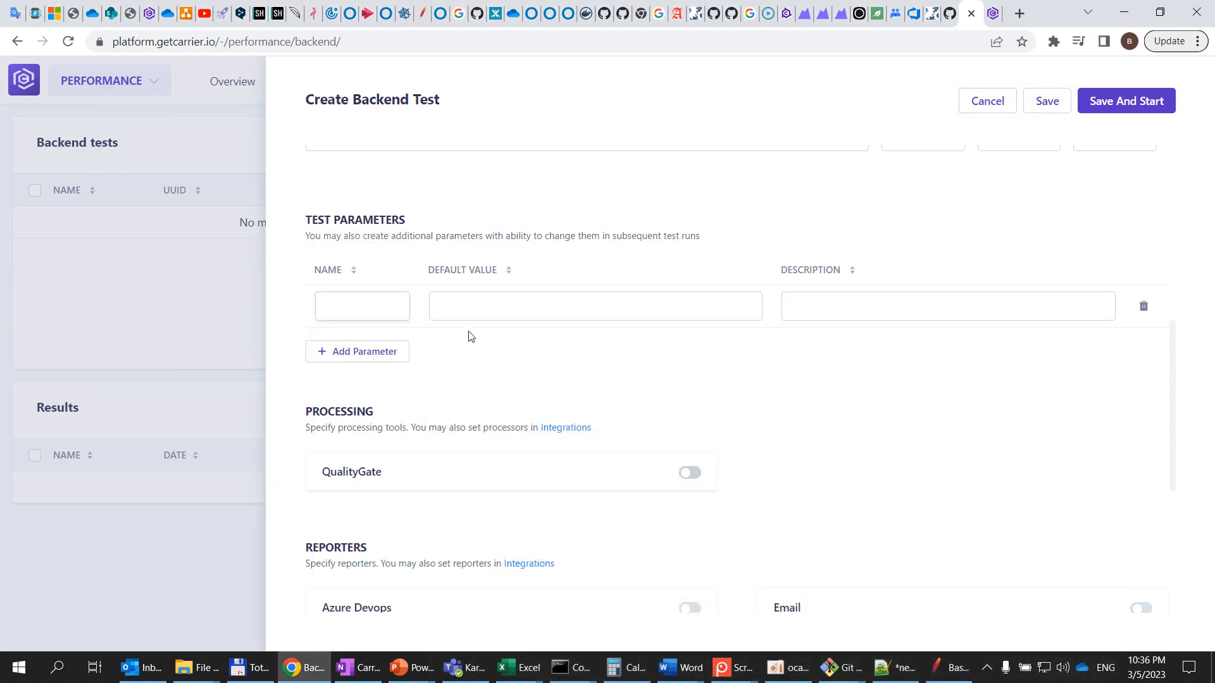
left_click(368, 311)
key("ctrl+v")
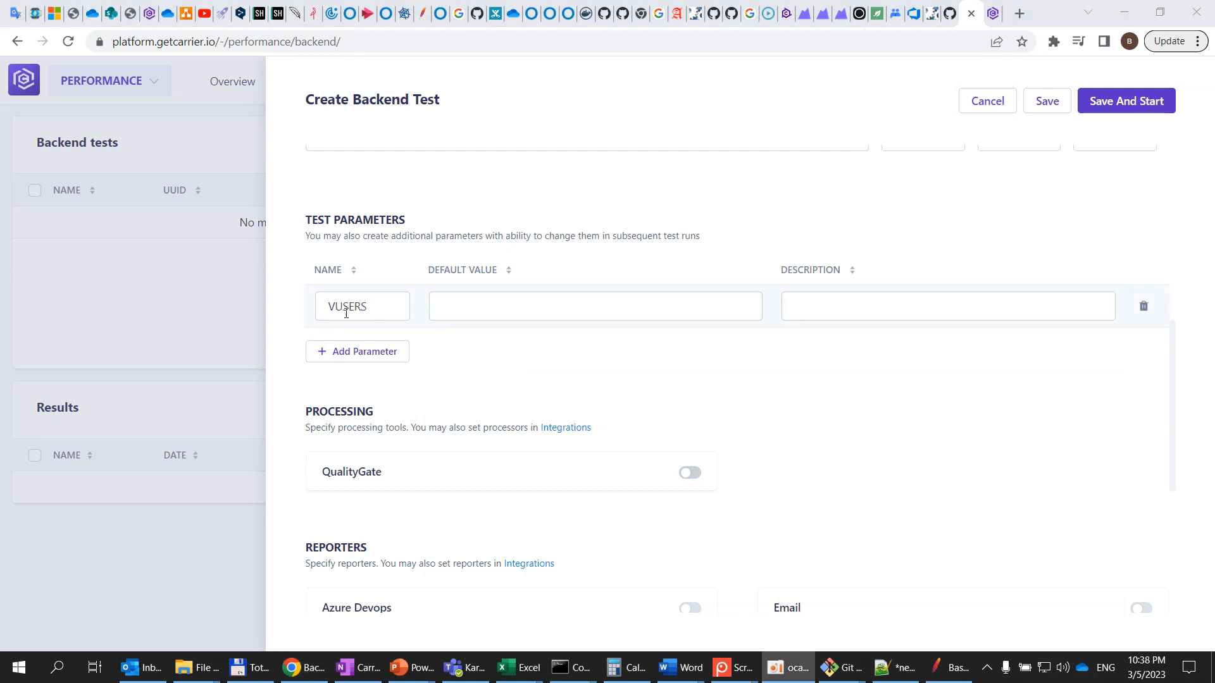
Set the VUSERS default value to 10 and add another test parameter row
left_click(542, 309)
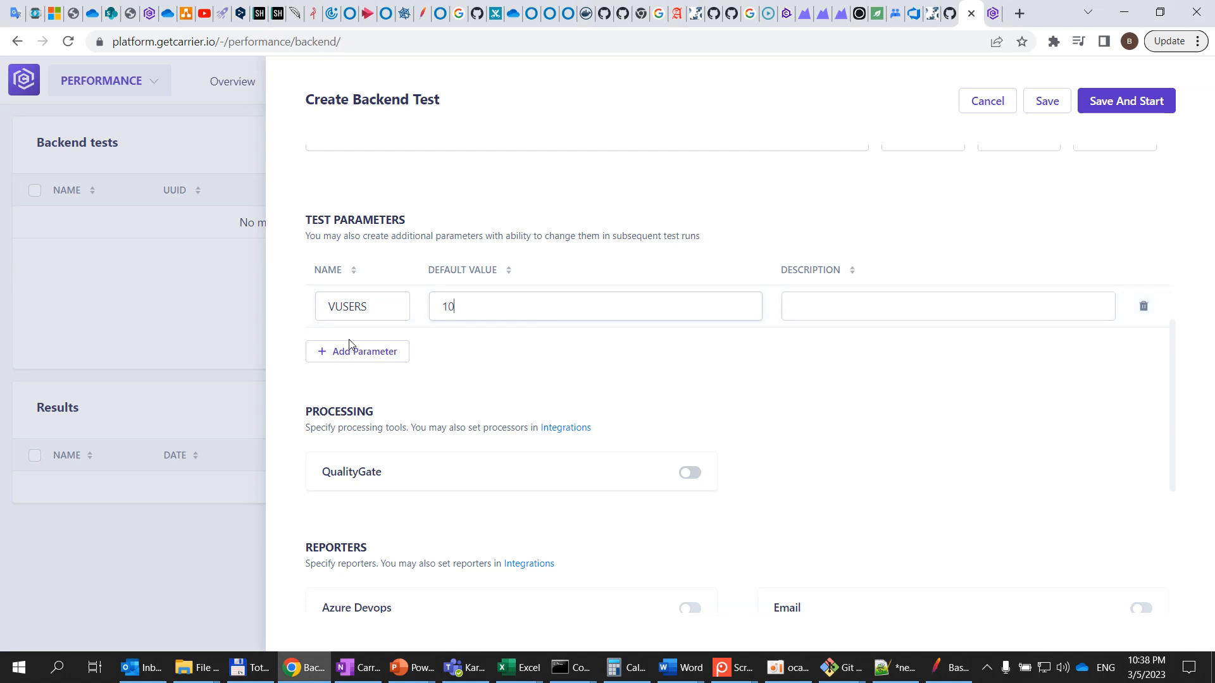
left_click(342, 354)
Copy the RAMP_UP property name from JMeter's User Defined Variables into the second parameter's name field
left_click(949, 668)
left_click(631, 358)
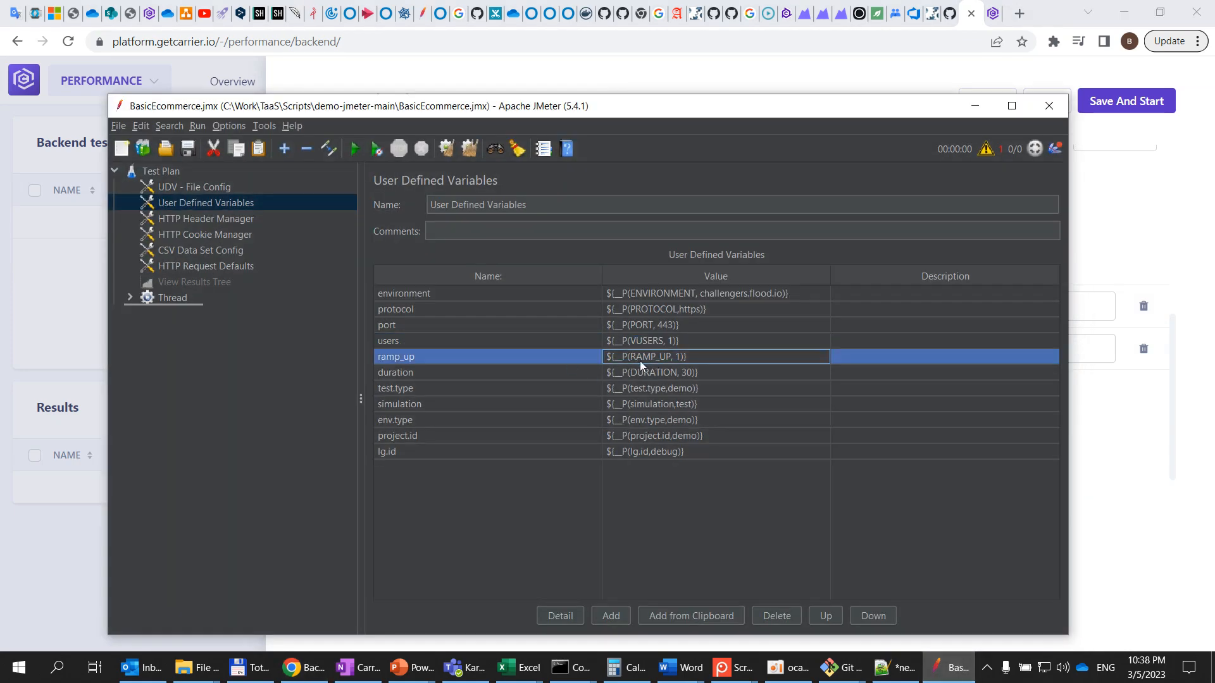
double_click(662, 357)
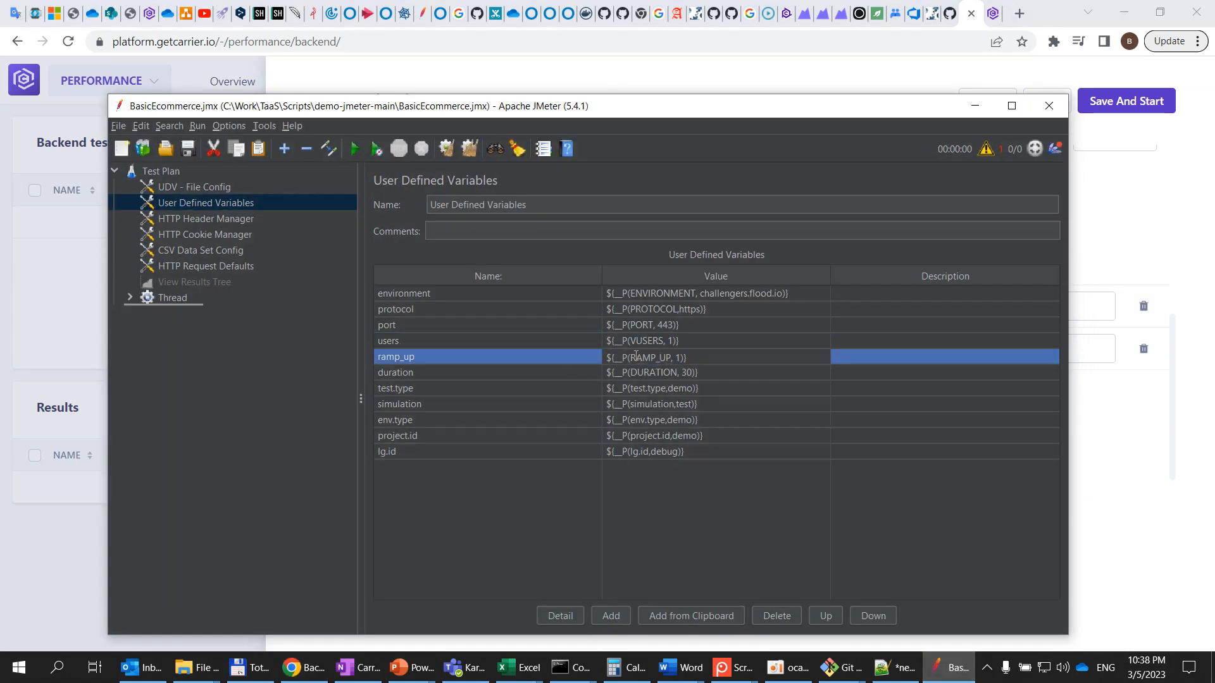
left_click_drag(641, 356, 669, 356)
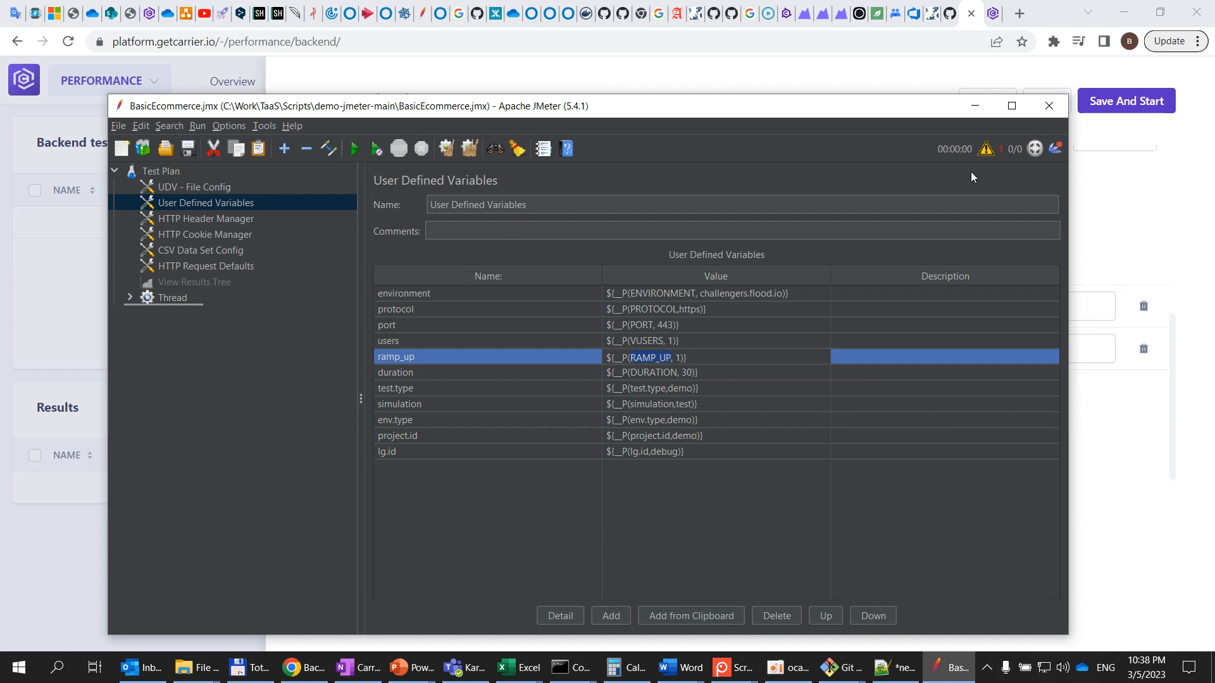
left_click(973, 109)
left_click(393, 349)
type("RAMP_UP")
Set the RAMP_UP default value to 100 and add a third parameter row
left_click(503, 352)
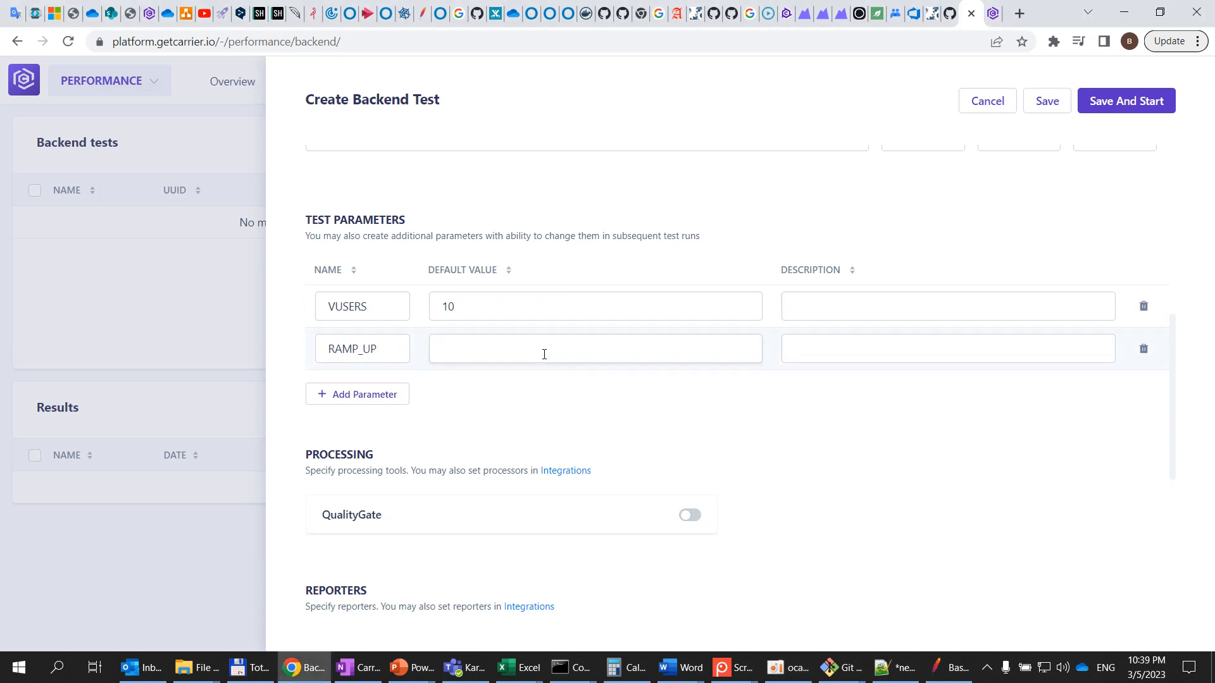
type("100")
left_click(372, 397)
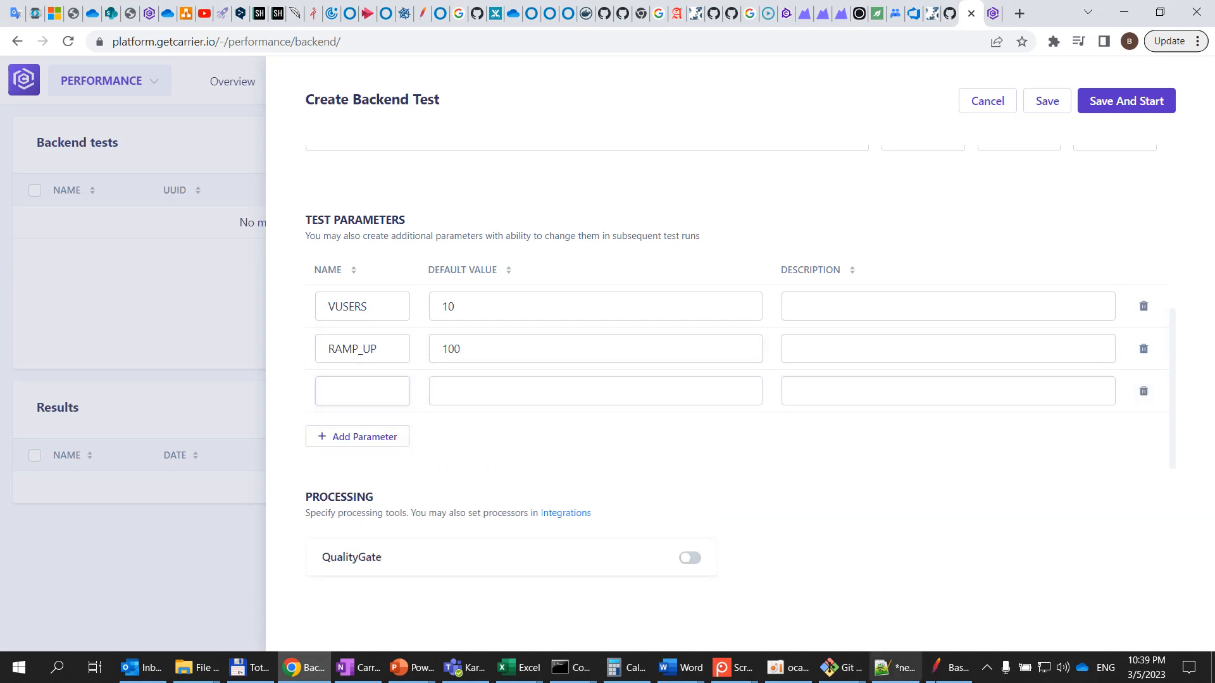
Copy the DURATION property name from JMeter into the third parameter's name and set its default value to 300
left_click(956, 669)
left_click(643, 372)
left_click(637, 373)
left_click_drag(633, 373, 681, 374)
key("ctrl+c")
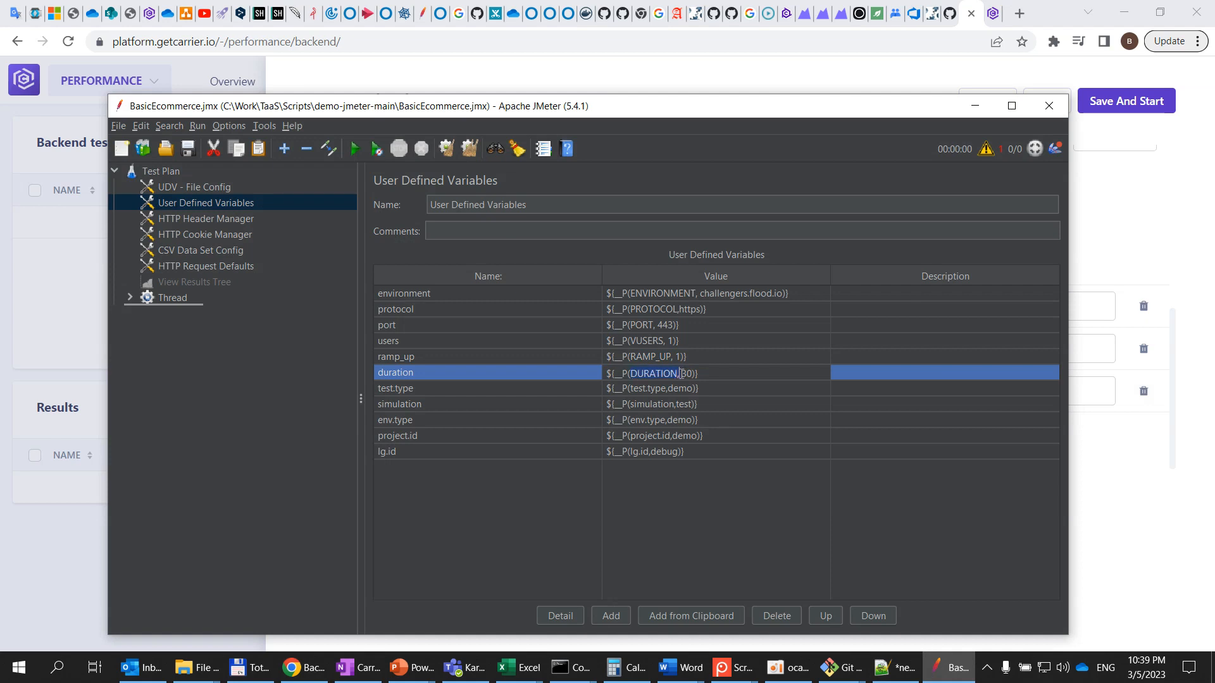
left_click(975, 105)
key("ctrl+v")
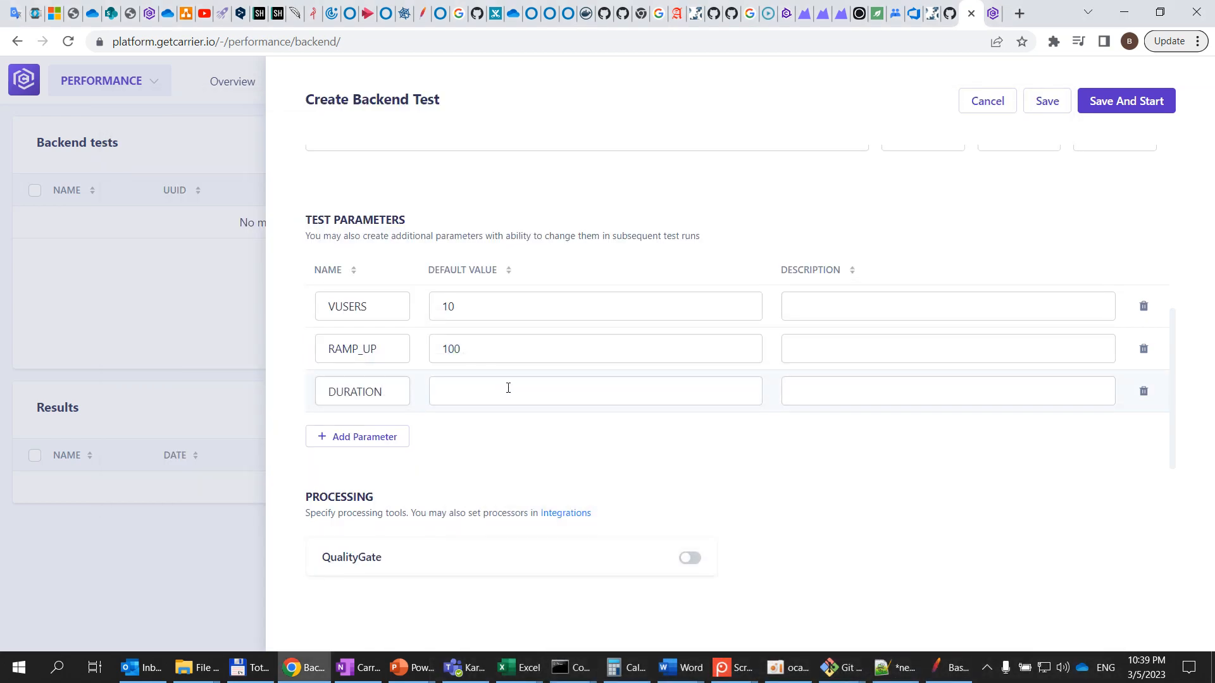
type("300")
Expand Advanced Parameters and add a Custom plugins and extensions entry
scroll(508, 388, "down", 1)
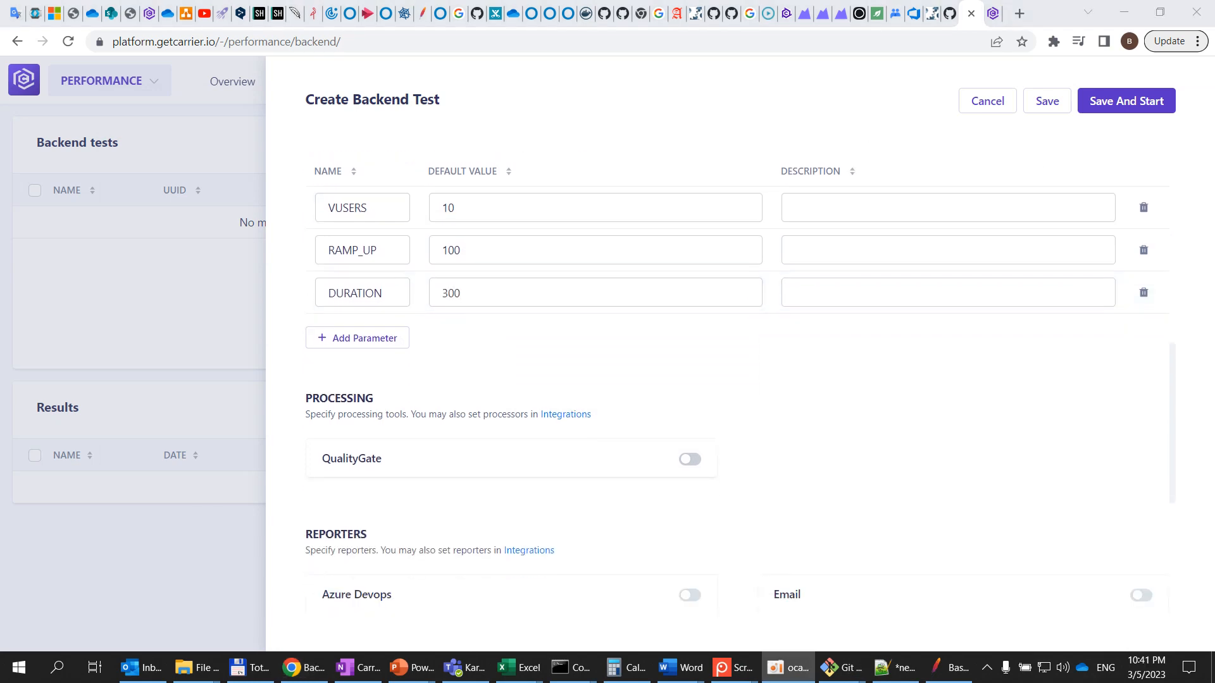
scroll(578, 353, "down", 2)
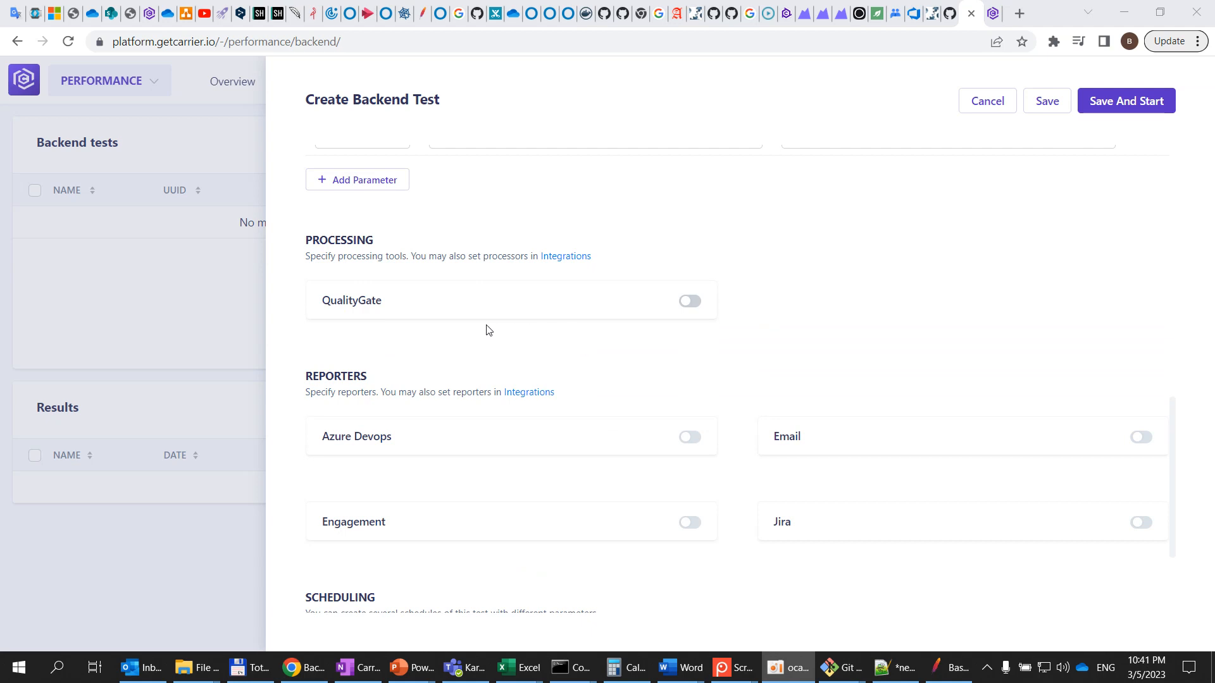
scroll(805, 309, "down", 1)
scroll(805, 309, "down", 2)
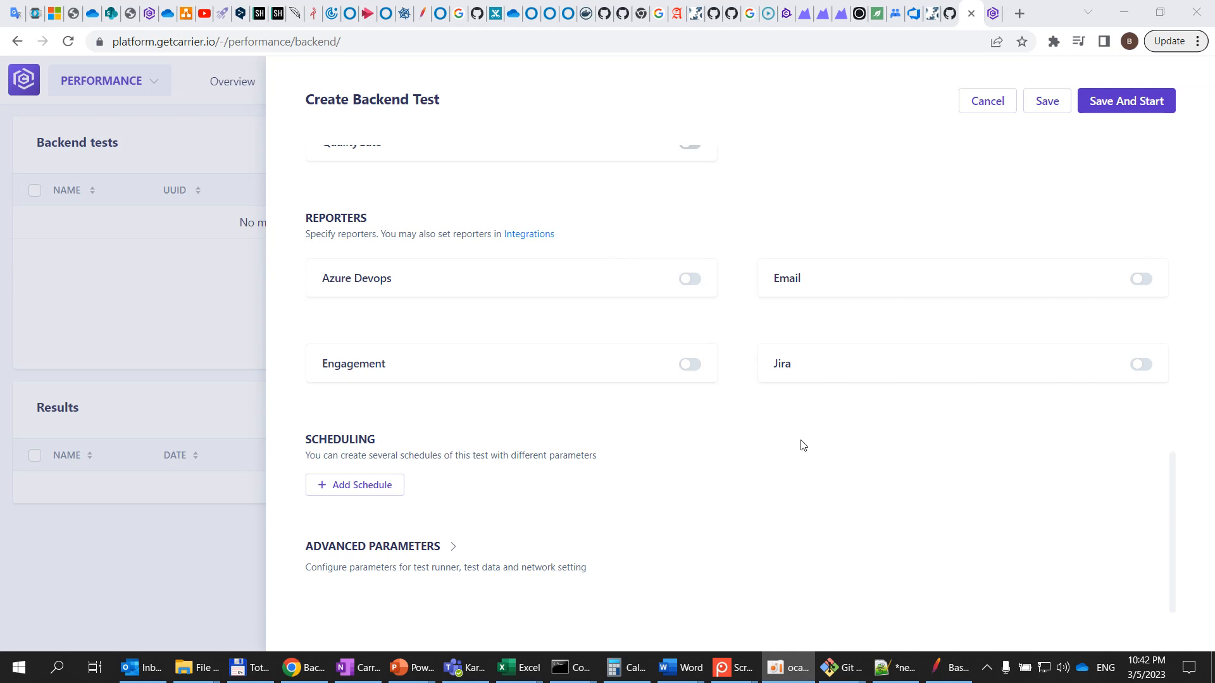
left_click(429, 548)
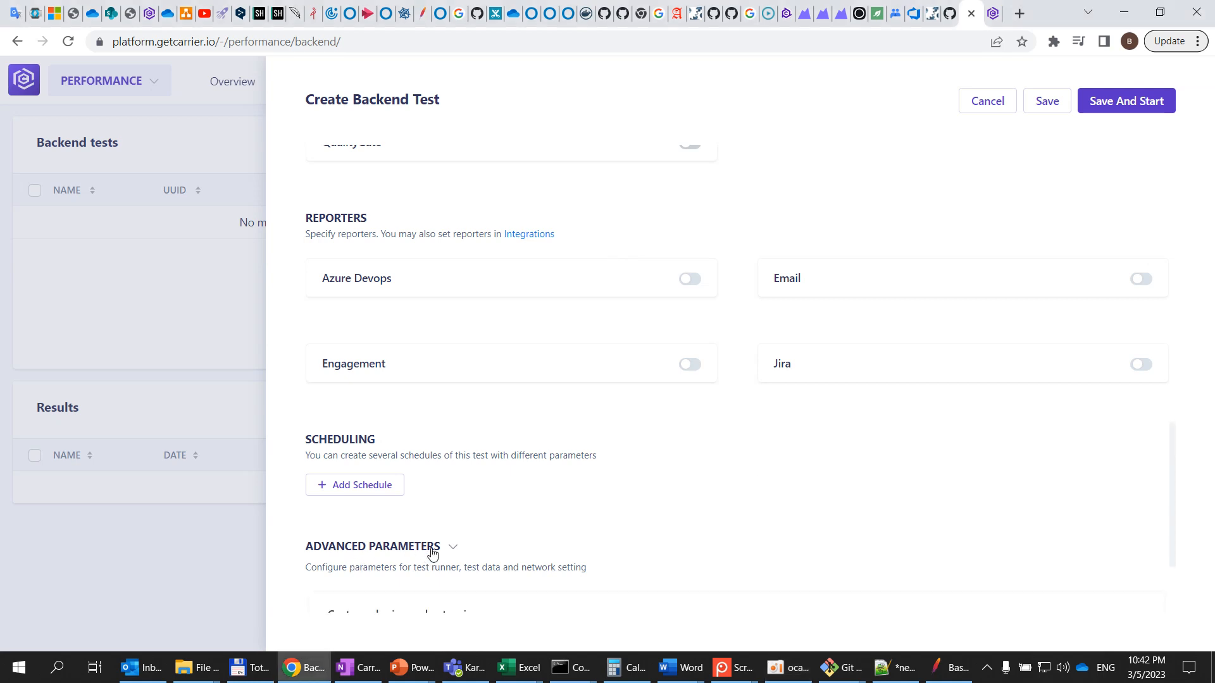
scroll(590, 521, "down", 2)
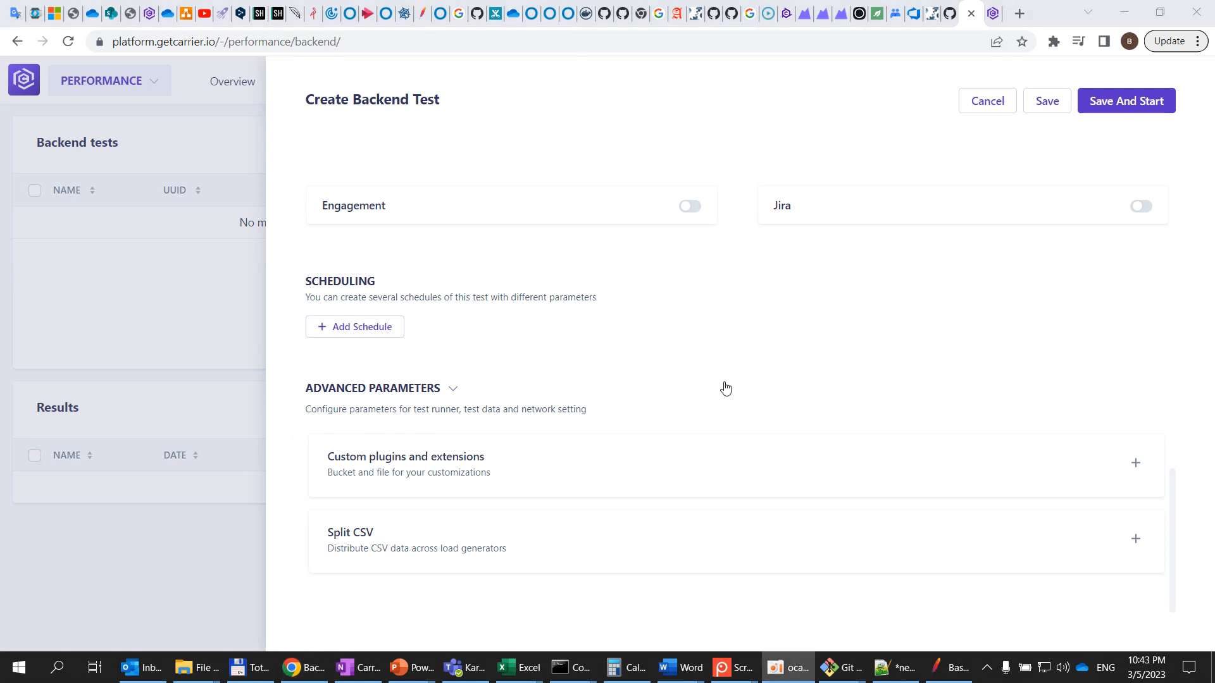
left_click(1136, 465)
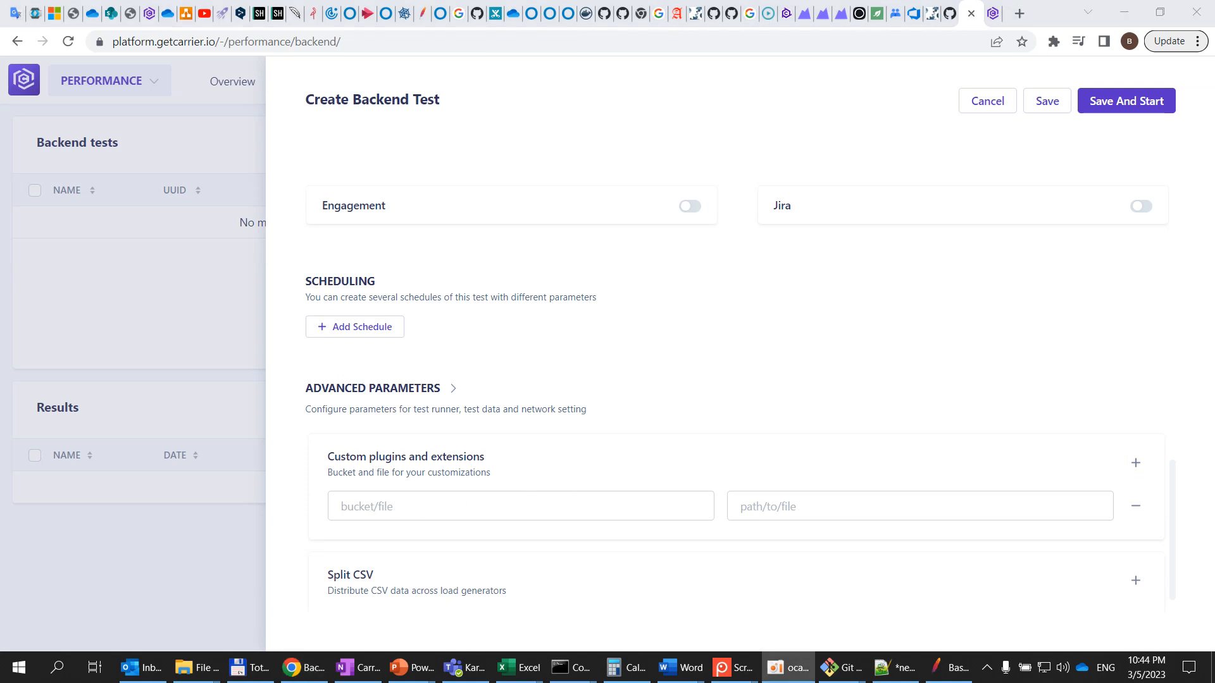
Open the Carrier Artifacts configuration page in a new browser tab
scroll(360, 486, "down", 1)
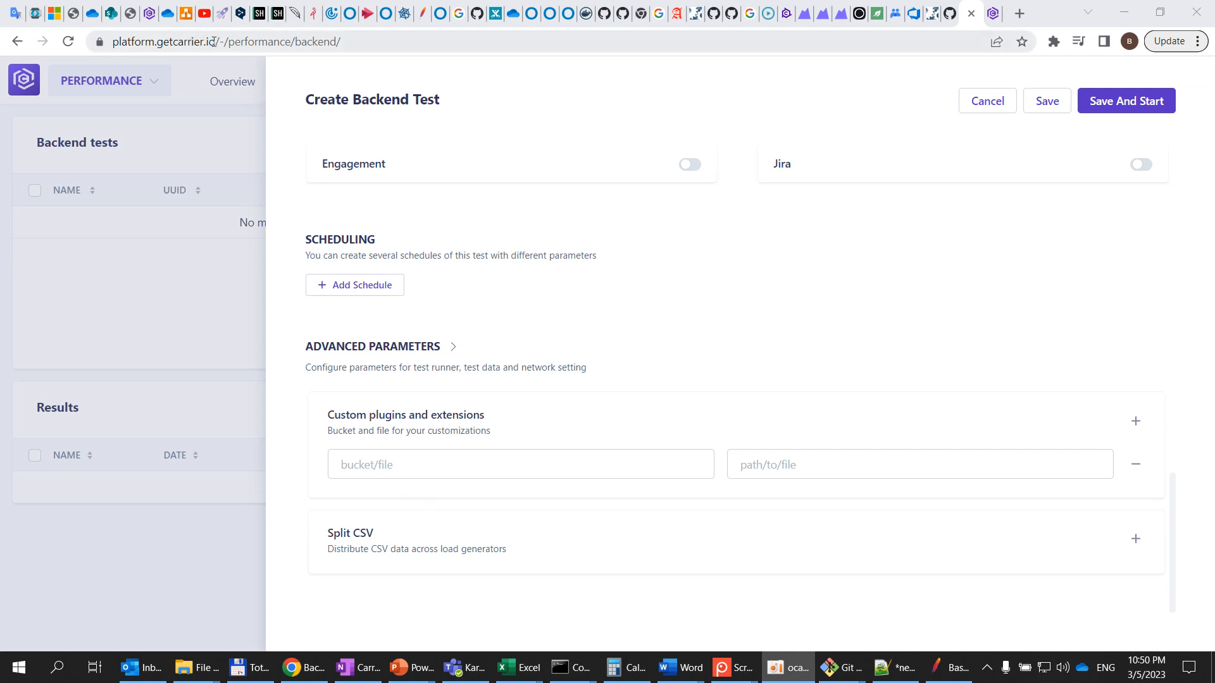
left_click_drag(216, 42, 112, 42)
key("ctrl+c")
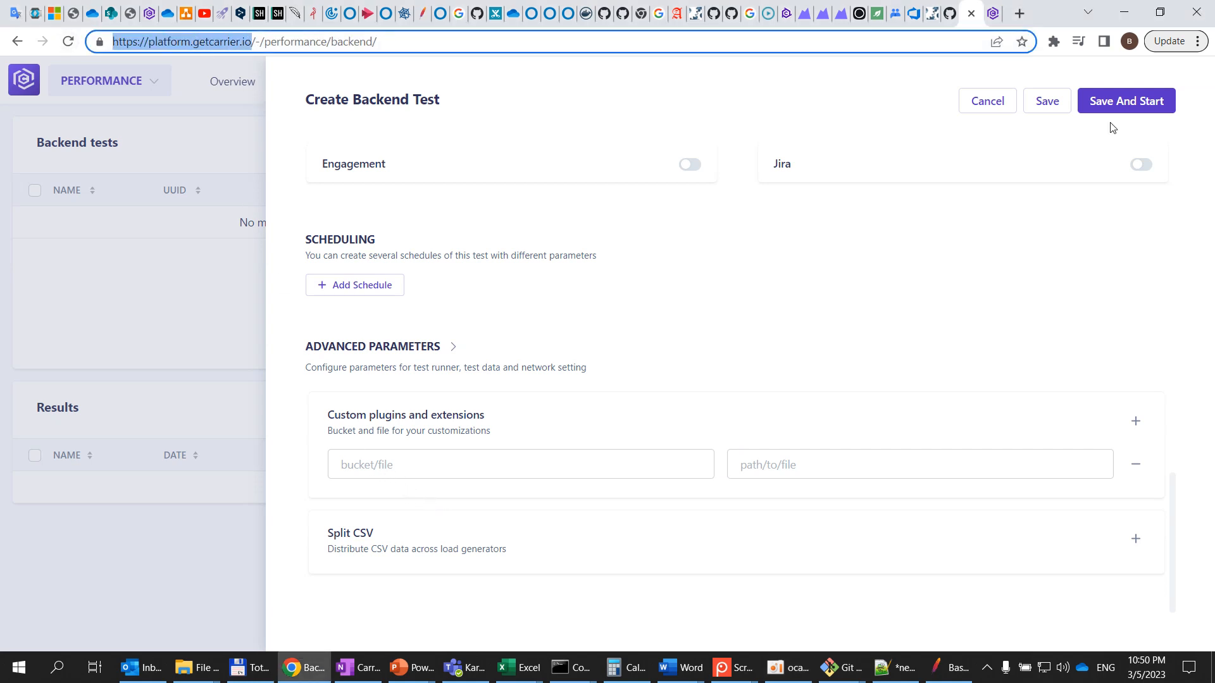
left_click(992, 13)
left_click(894, 41)
key("ctrl+v")
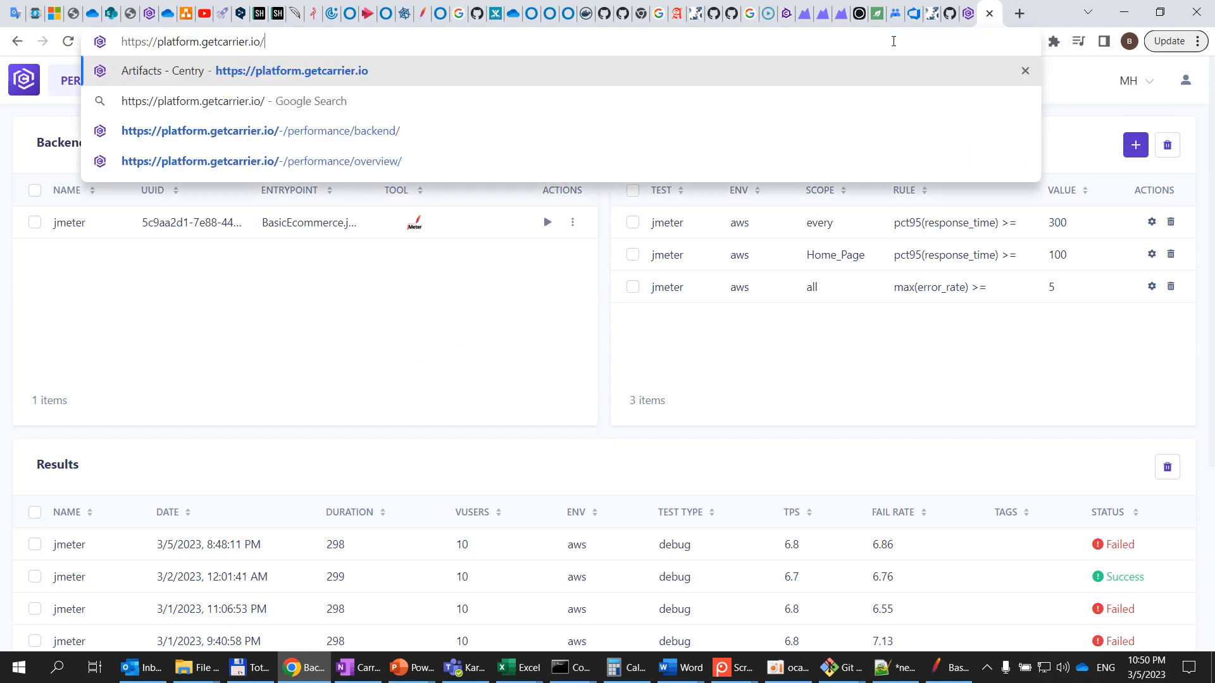
key("Return")
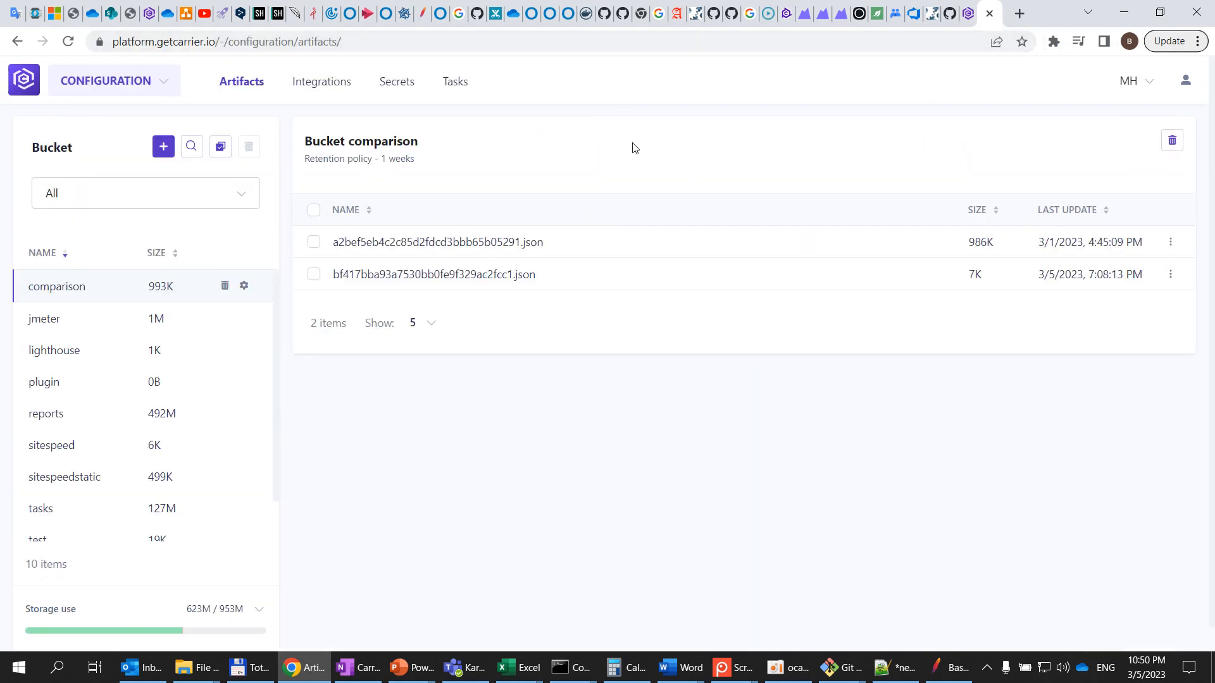
Switch to the other project and create an artifact bucket named plugins
left_click(1130, 84)
left_click(1128, 173)
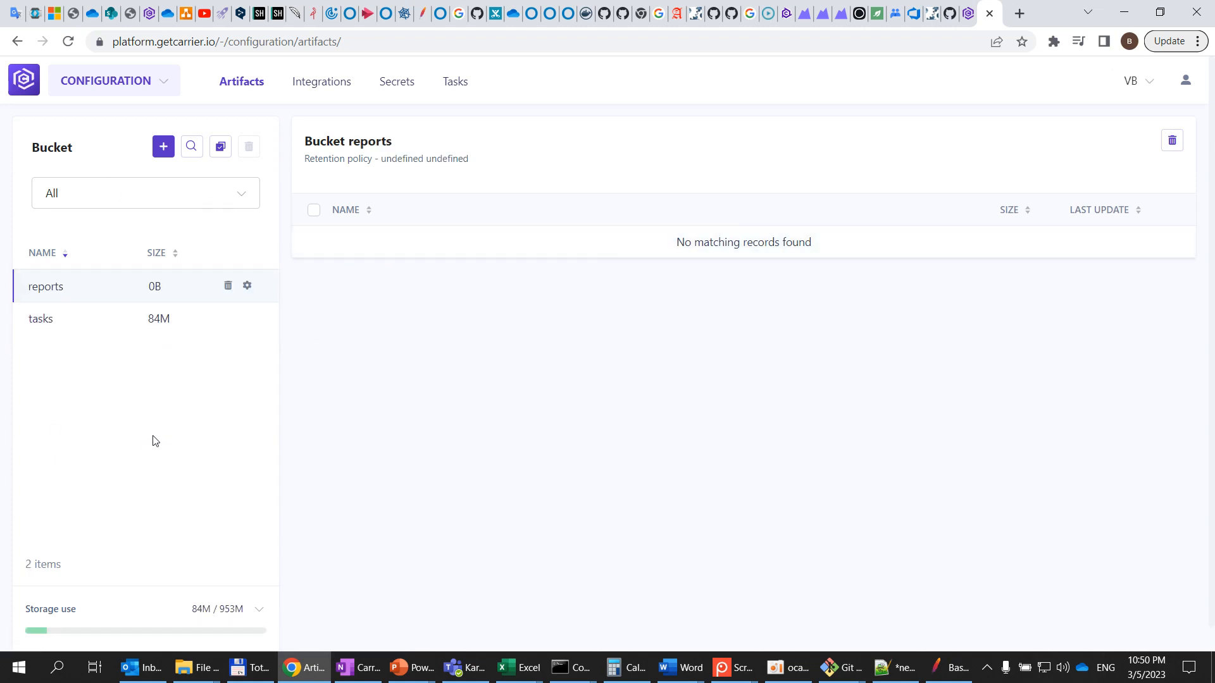
left_click(164, 147)
left_click(862, 189)
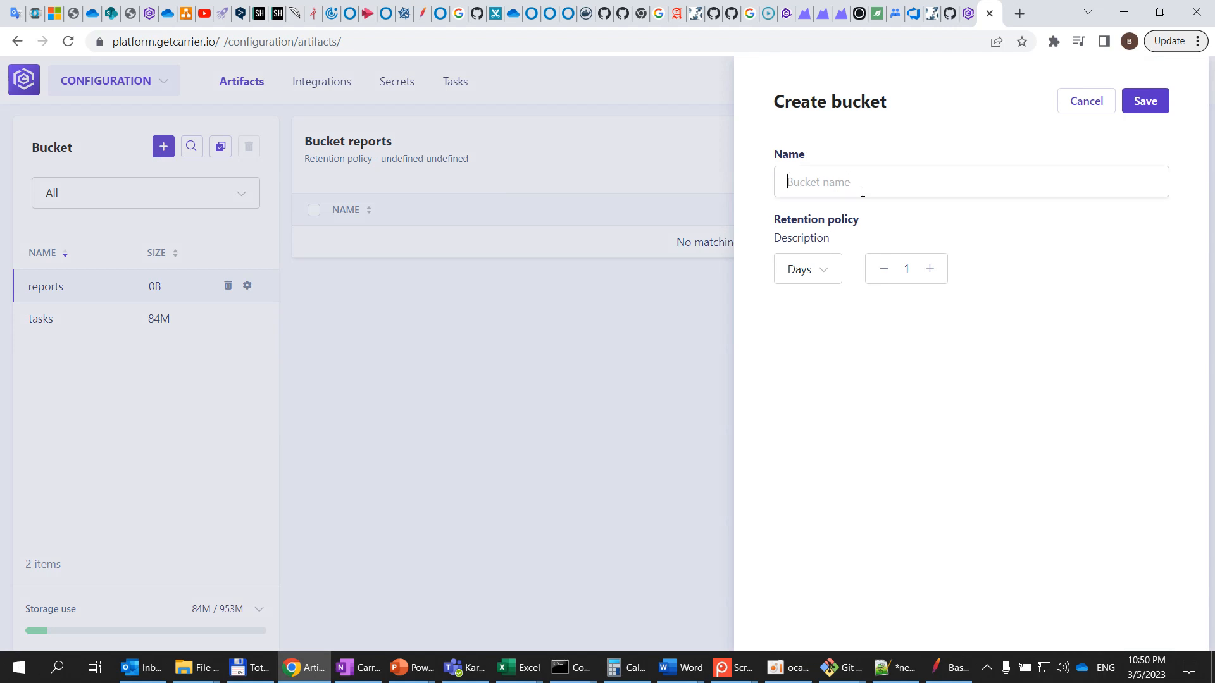
type("plugins")
left_click(1147, 102)
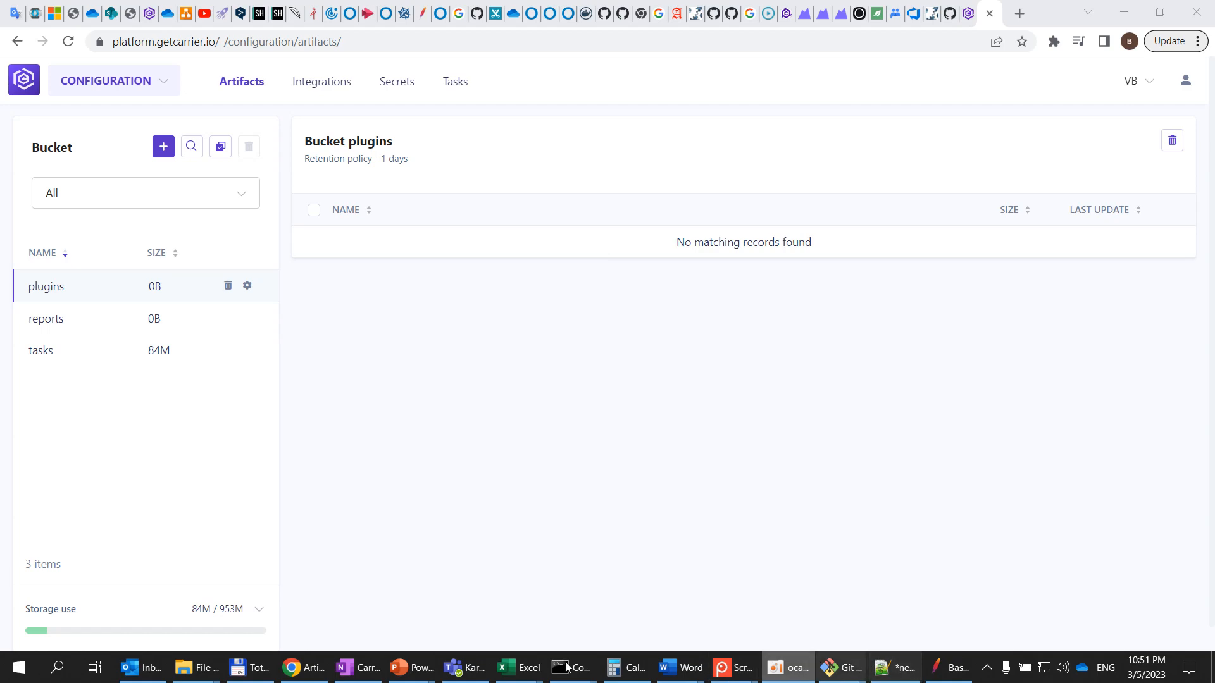
Upload lamda.py from the demo-jmeter-main folder into the plugins bucket
left_click(250, 667)
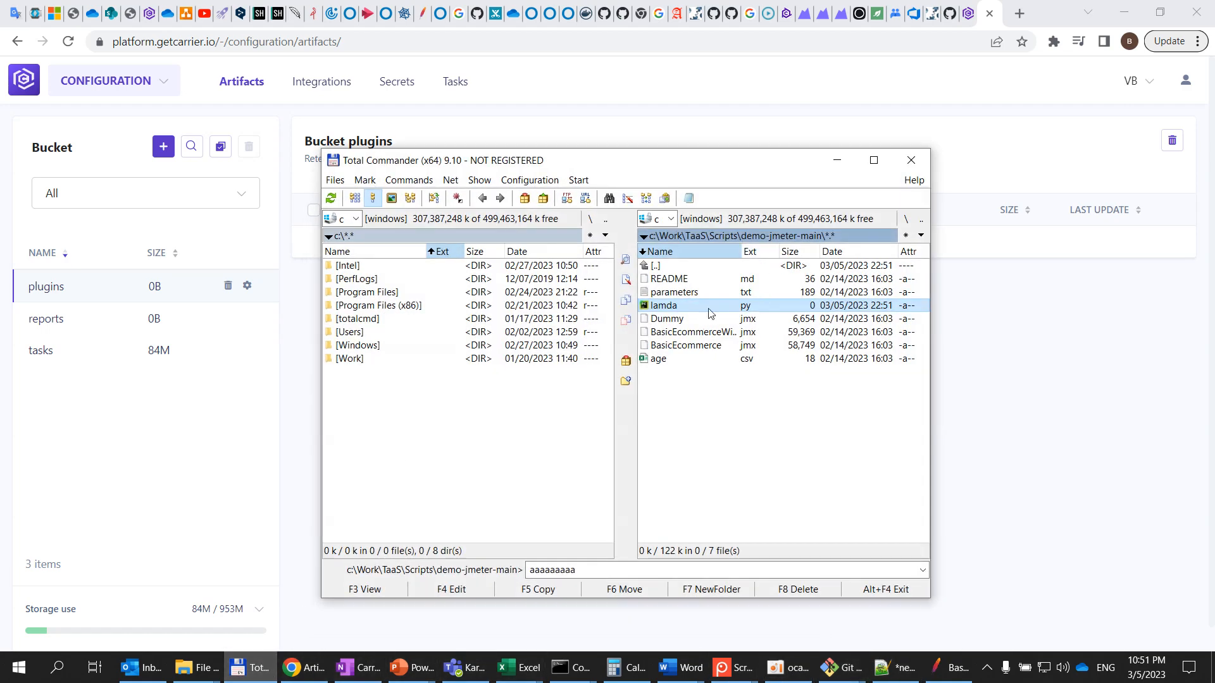
left_click_drag(710, 310, 1012, 255)
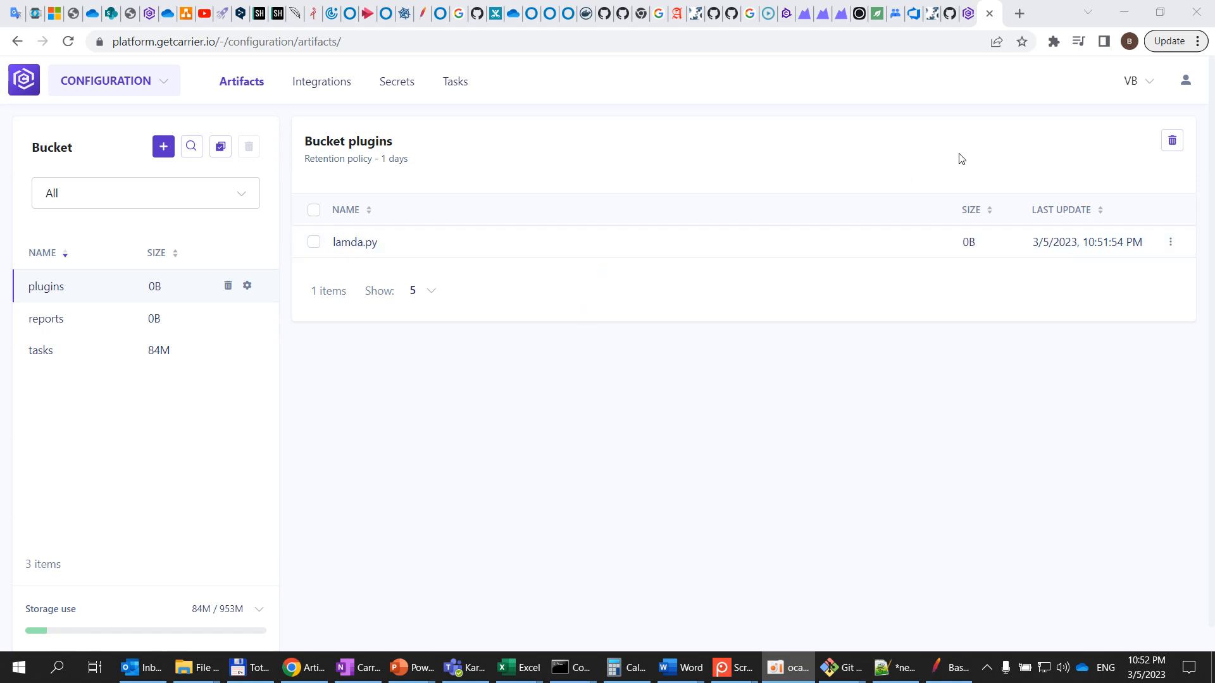
Return to the test form and enter plugins/lambda.py as the plugin's bucket file
mouse_move(971, 21)
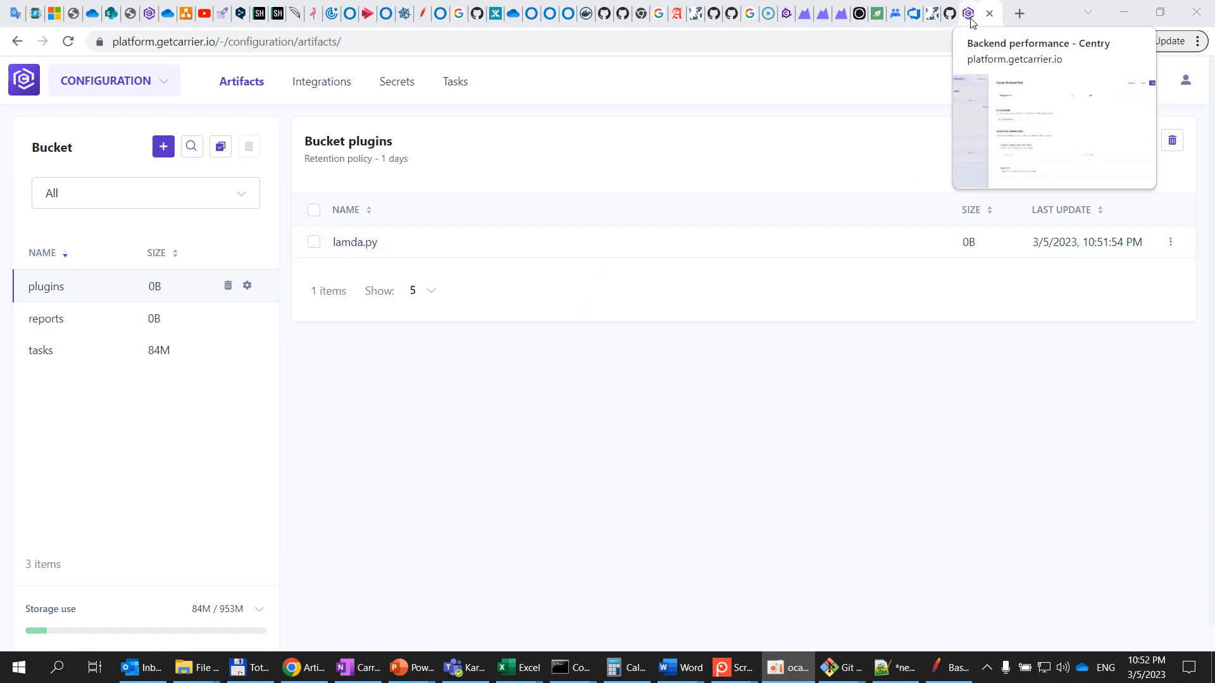
left_click(971, 21)
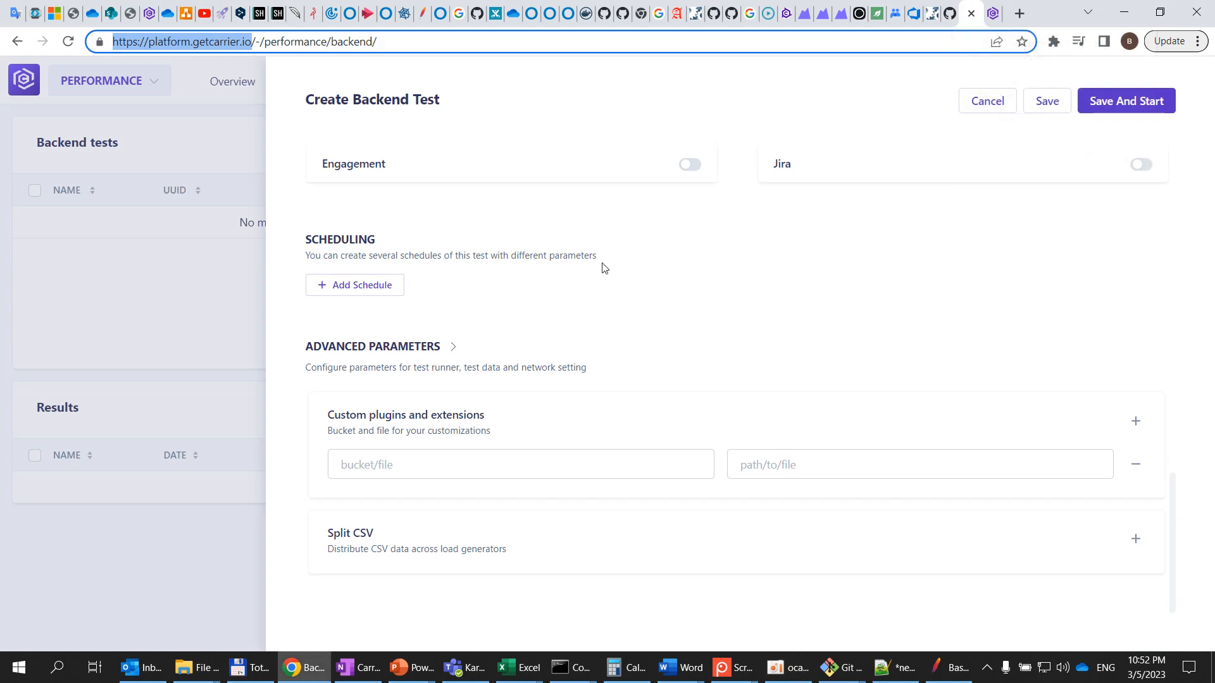
left_click(501, 474)
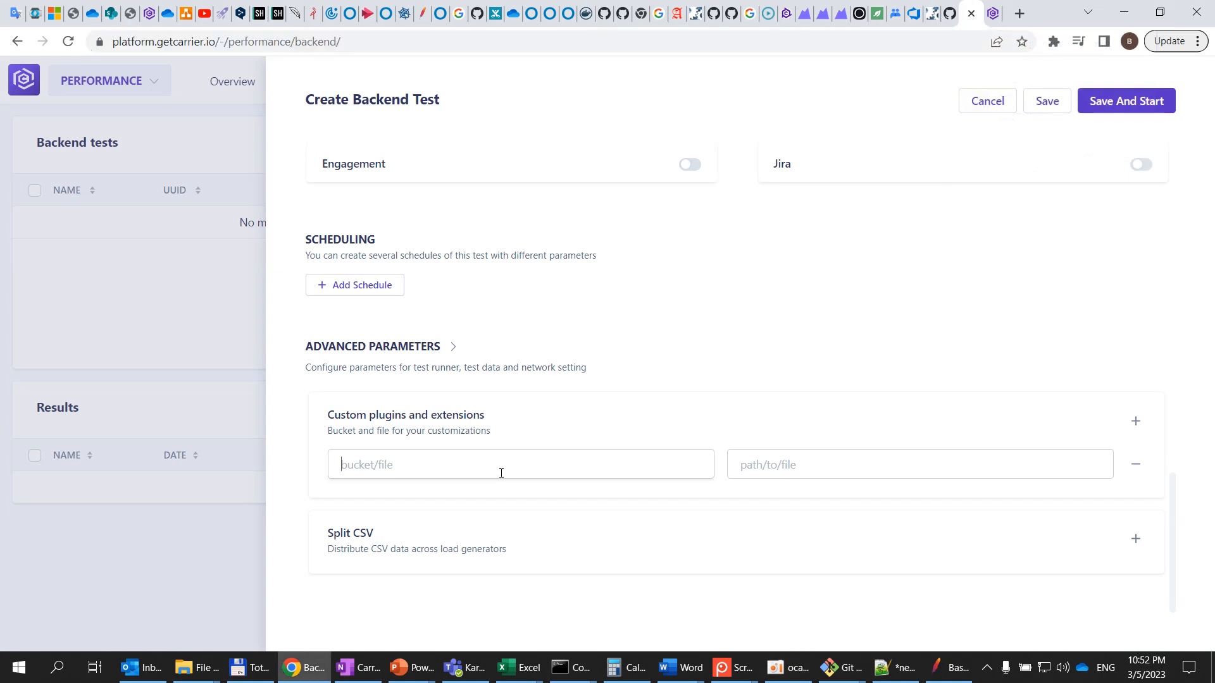
type("plugins/lambda.py")
Set the plugin's target path to /tmp/lamda.py
left_click(836, 472)
type("/tmp")
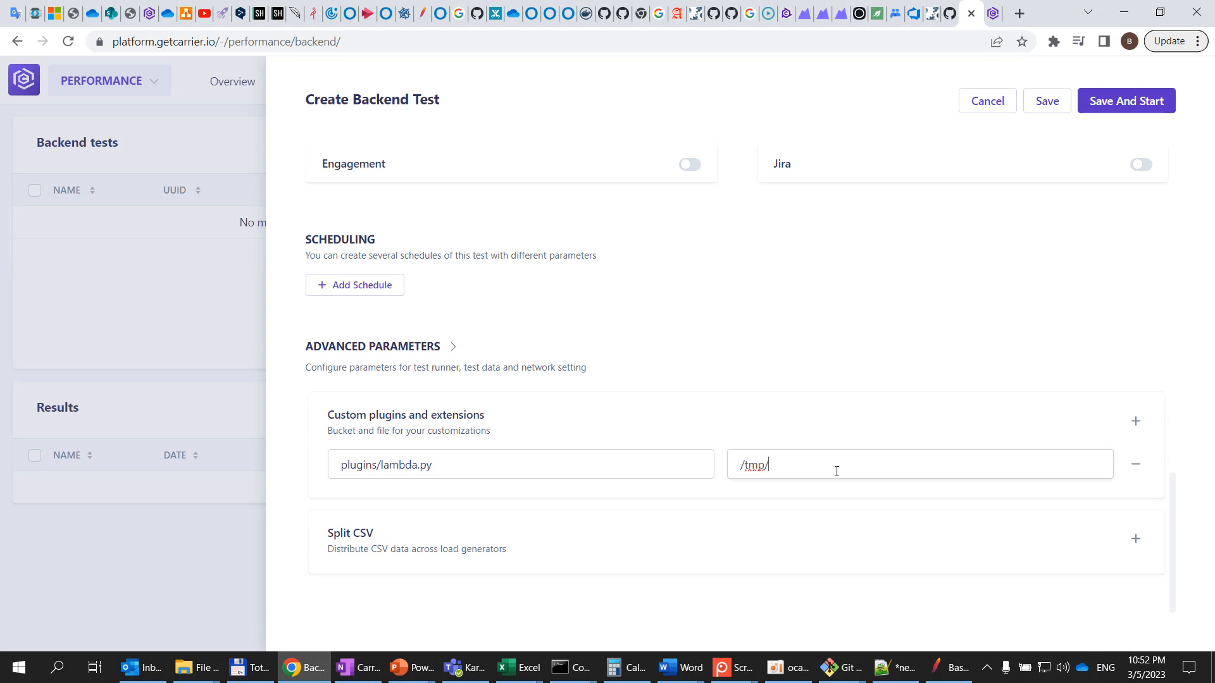
type("/lamda.py")
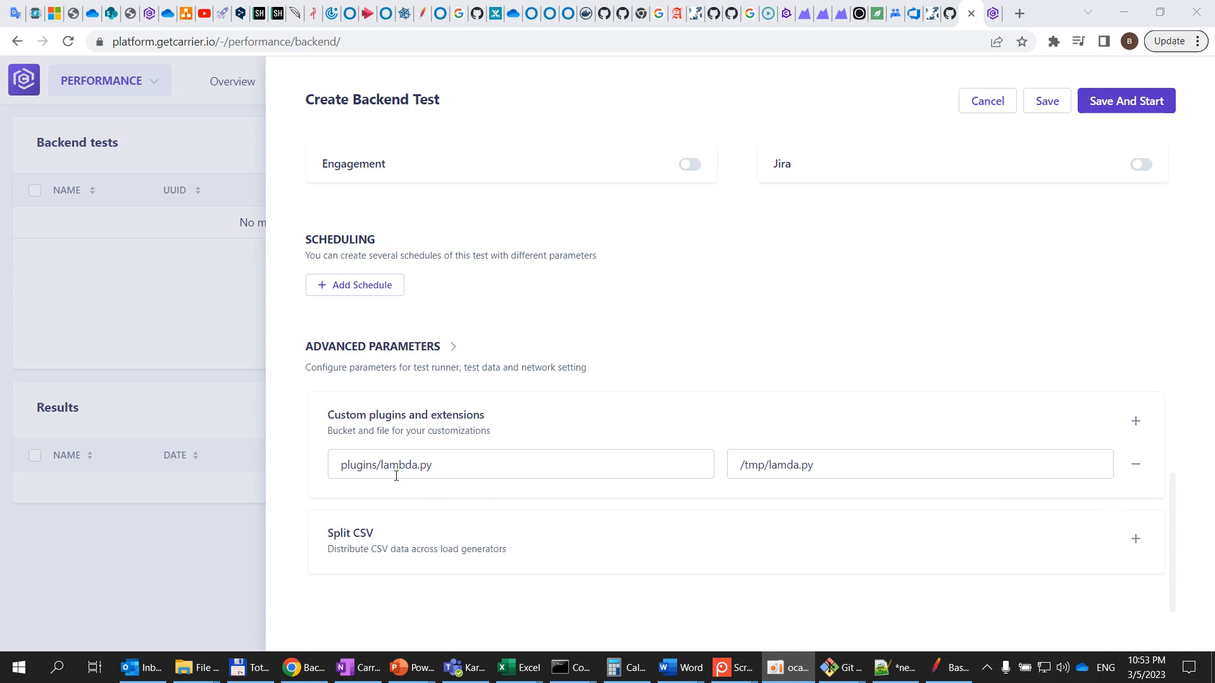
Remove the custom plugin entry and save the backend test
left_click(1135, 465)
scroll(779, 495, "up", 15)
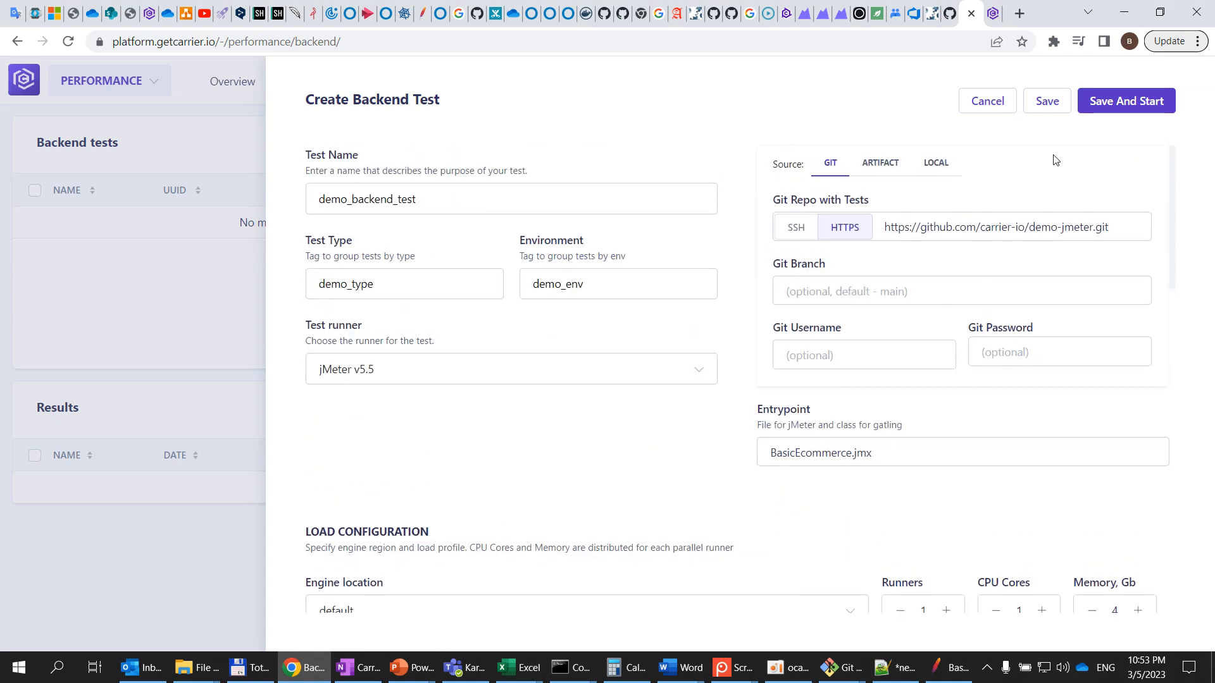
left_click(1047, 102)
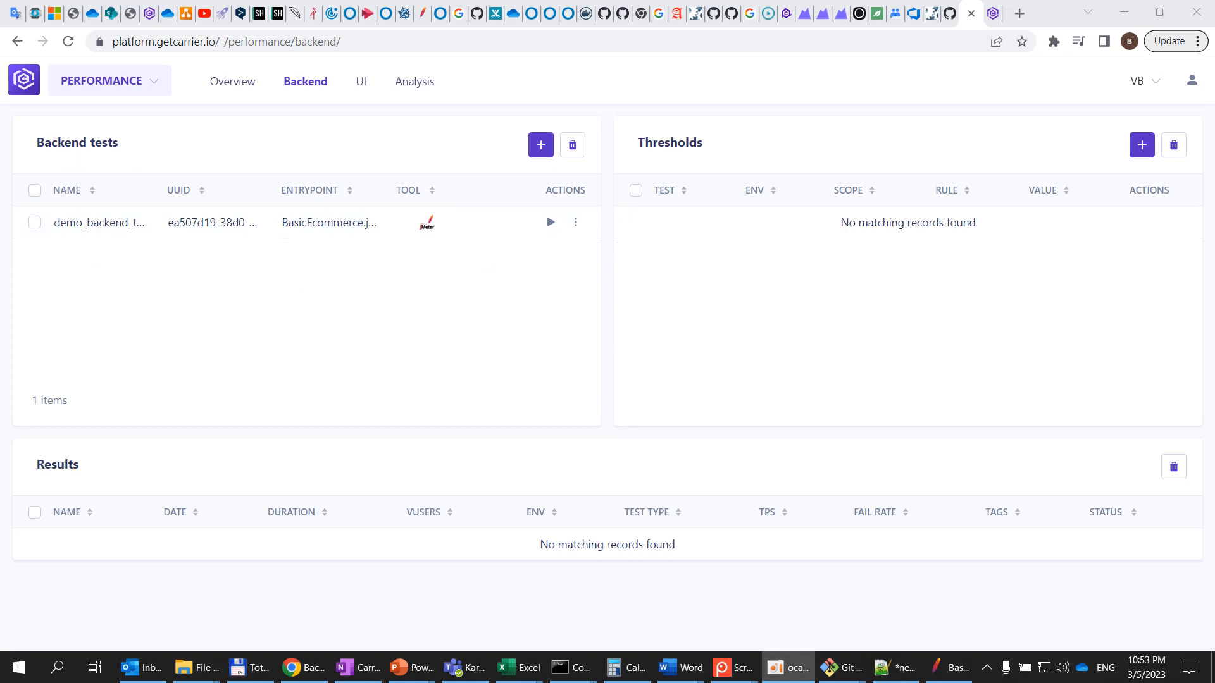
Open the saved test's settings to review its configuration, then close without changes
left_click(575, 225)
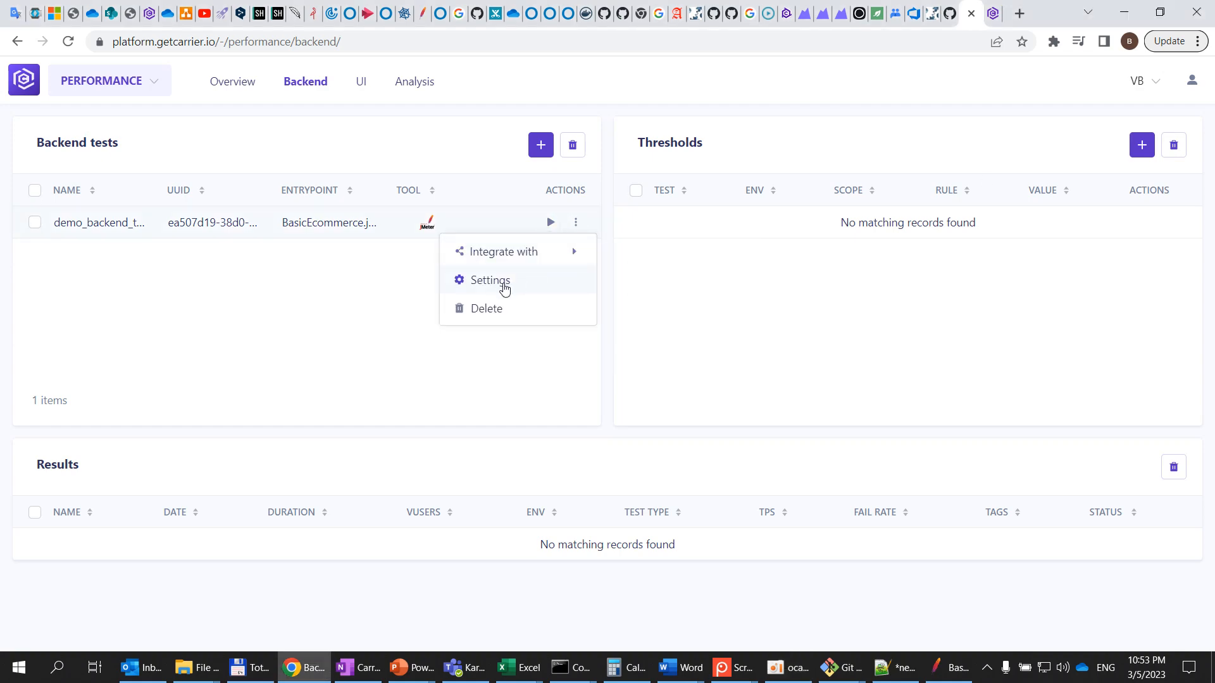
left_click(504, 286)
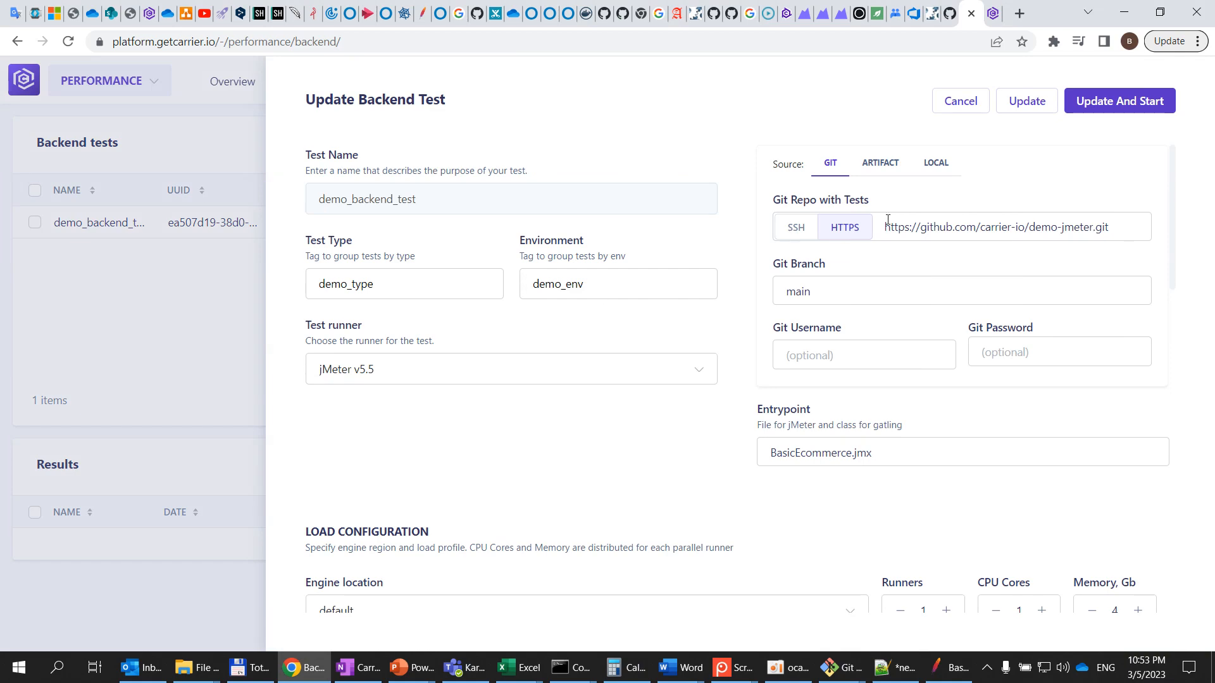
scroll(695, 405, "down", 15)
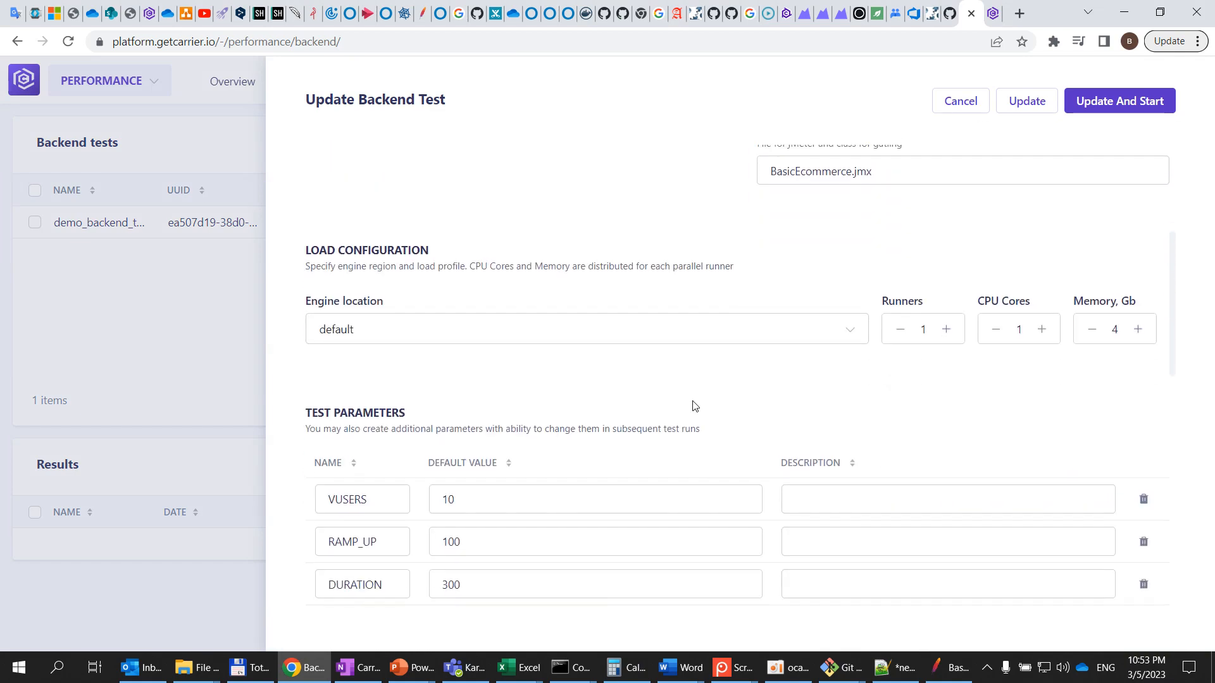
scroll(696, 405, "up", 15)
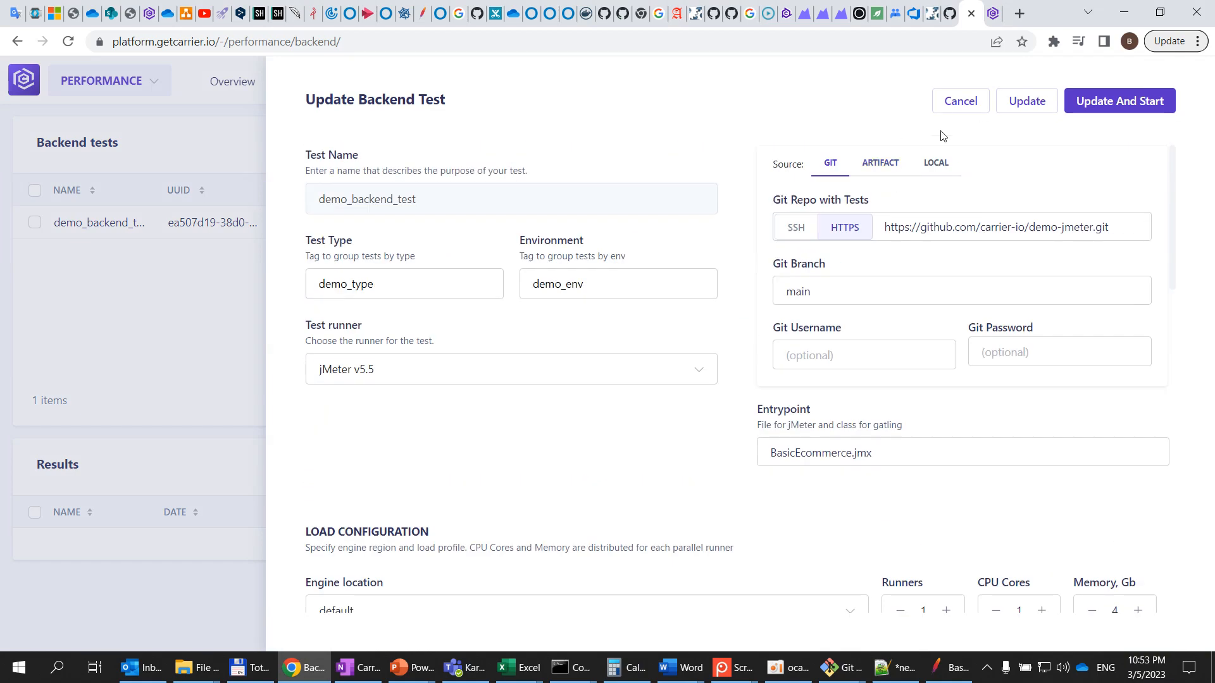
left_click(960, 102)
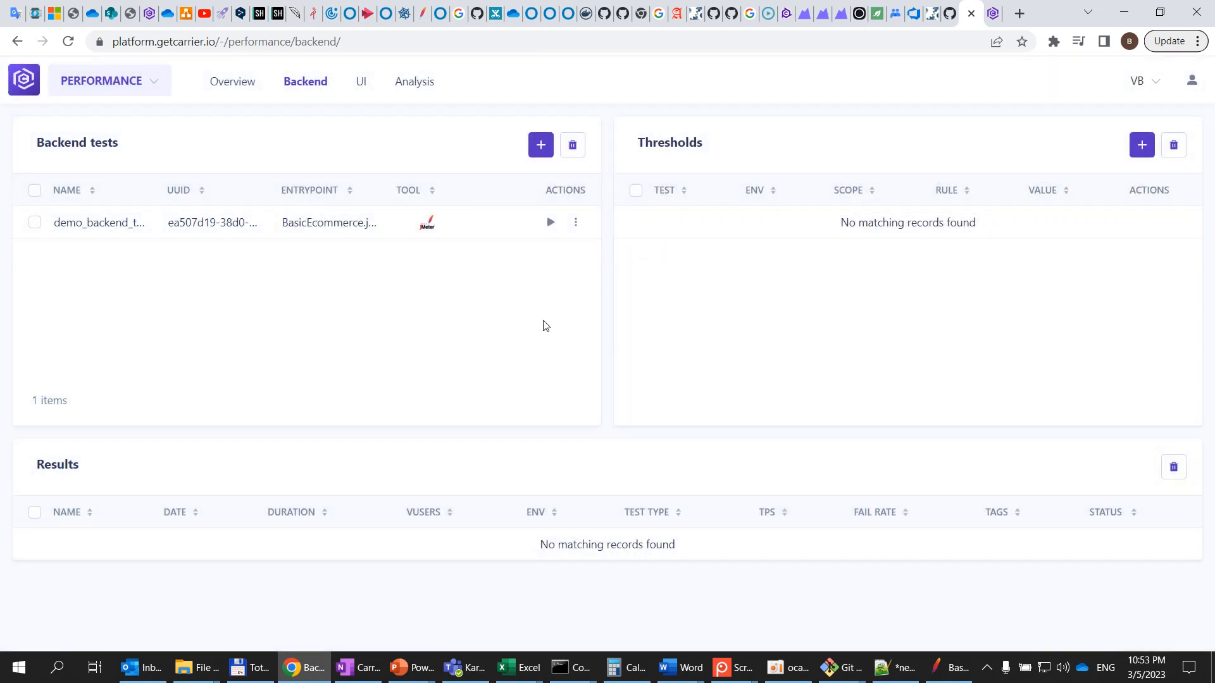
Open the run dialog for demo_backend_test and set VUSERS to 8 and DURATION to 200
left_click(549, 224)
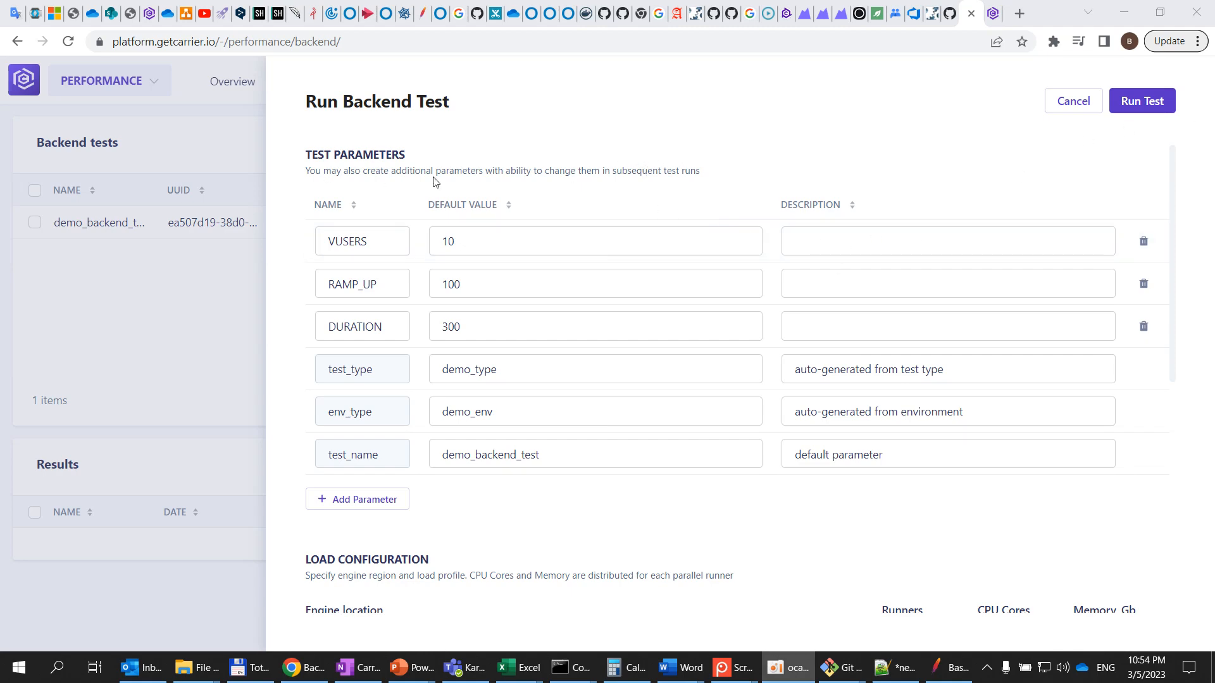
scroll(534, 363, "down", 6)
scroll(703, 438, "down", 1)
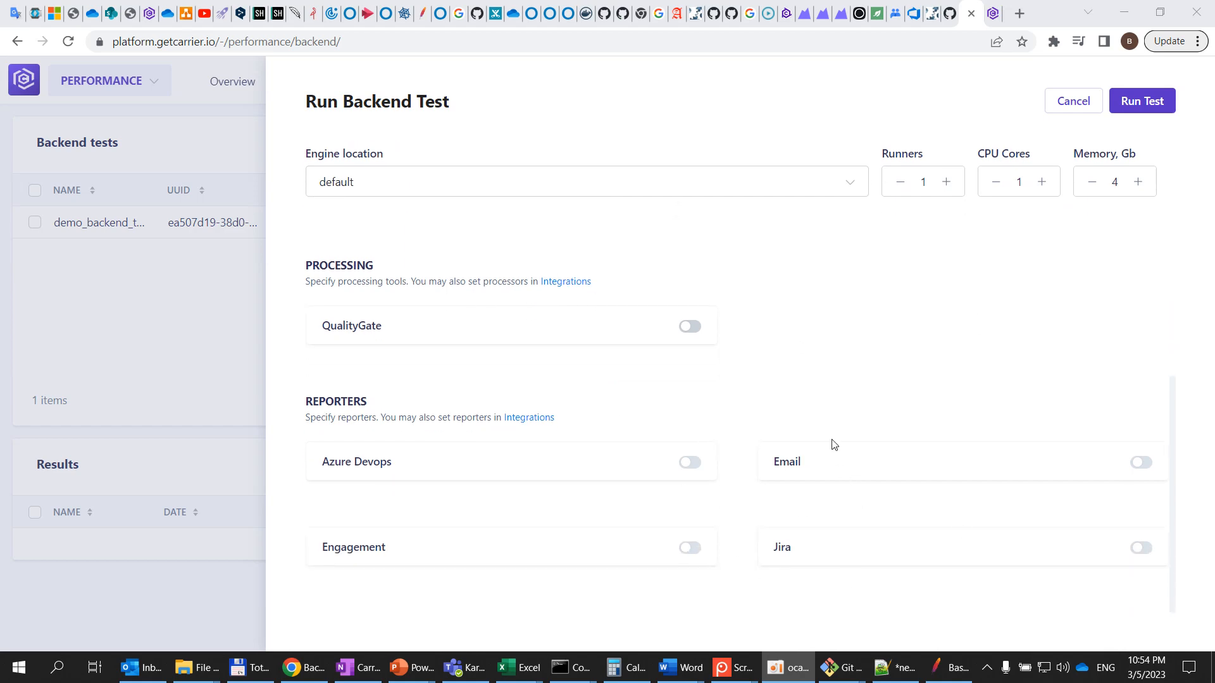
scroll(833, 444, "up", 6)
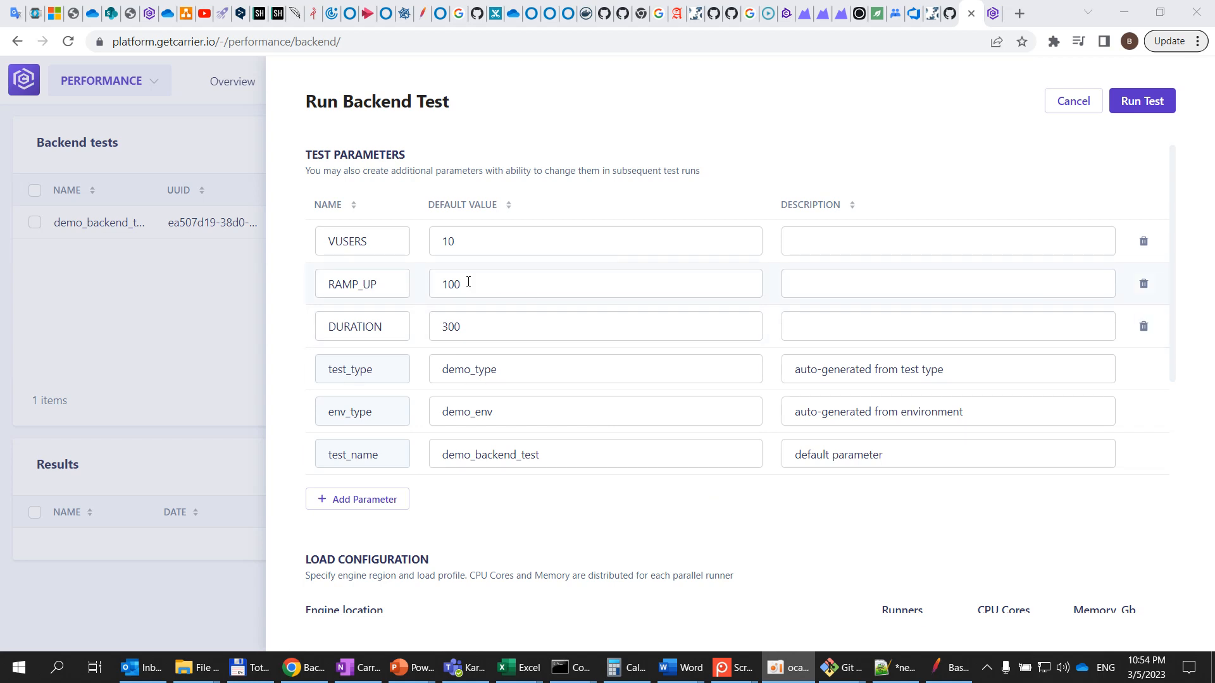
left_click_drag(465, 236, 370, 235)
type("8")
left_click_drag(453, 284, 585, 297)
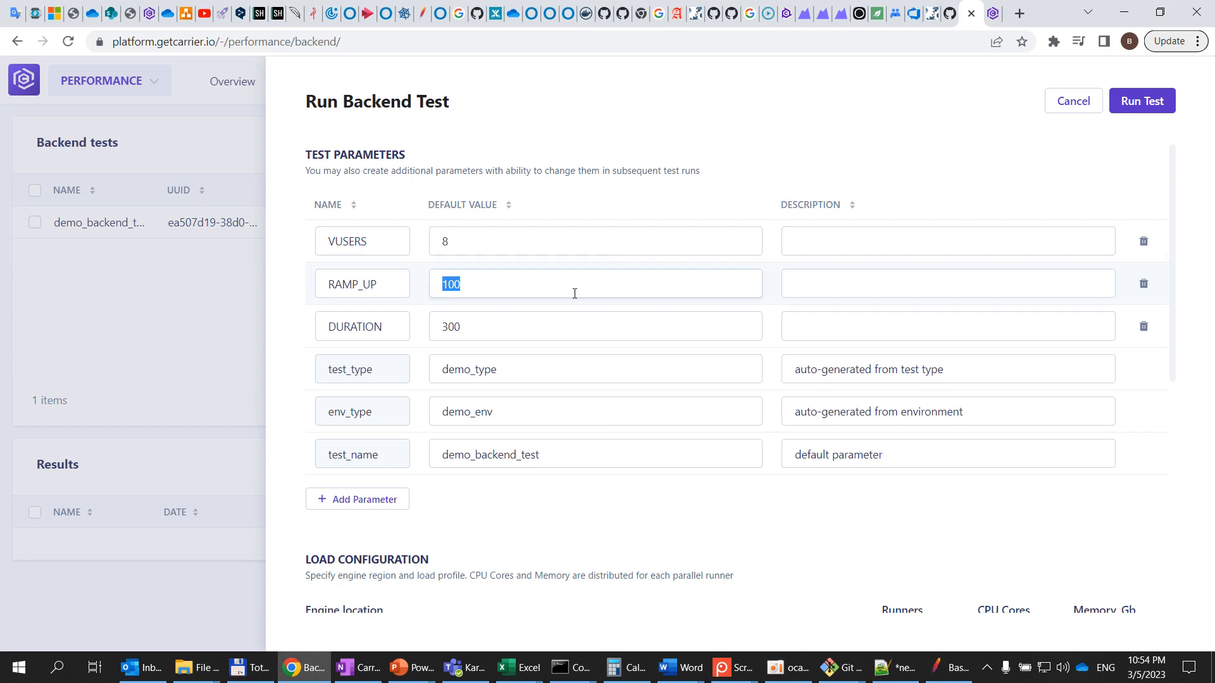
left_click_drag(493, 325, 284, 333)
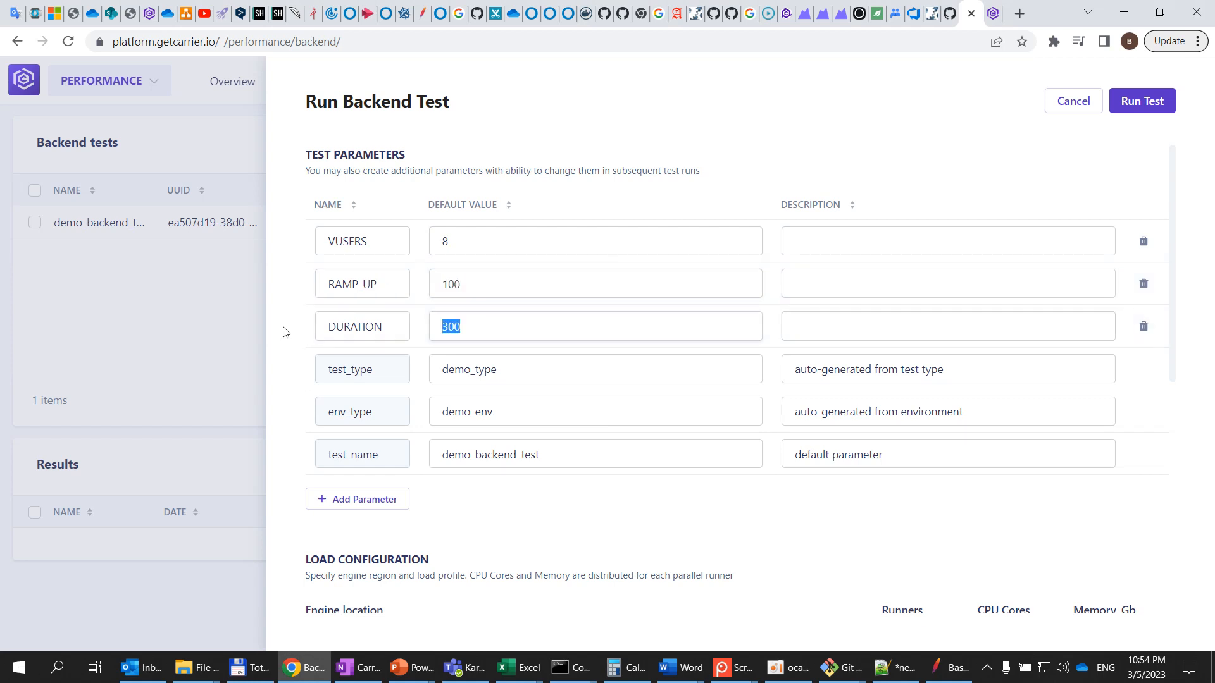
type("2")
left_click(585, 455)
left_click(617, 504)
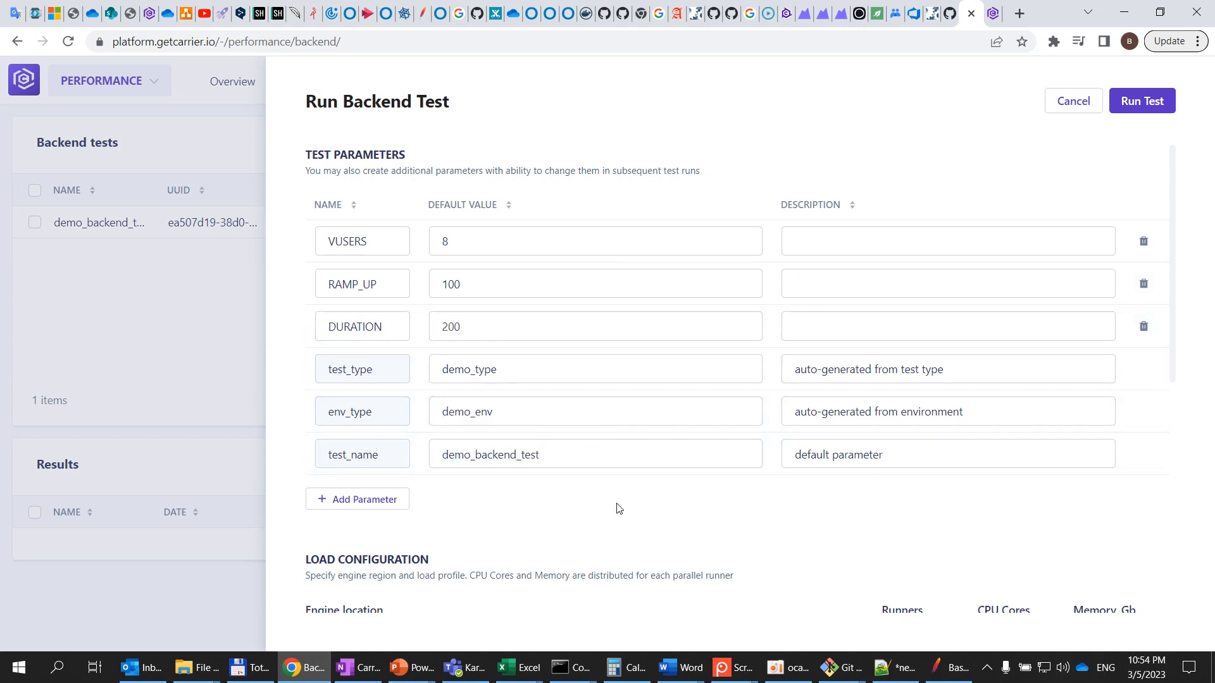
Keep the default engine location in the load configuration and start the test run
scroll(618, 509, "down", 4)
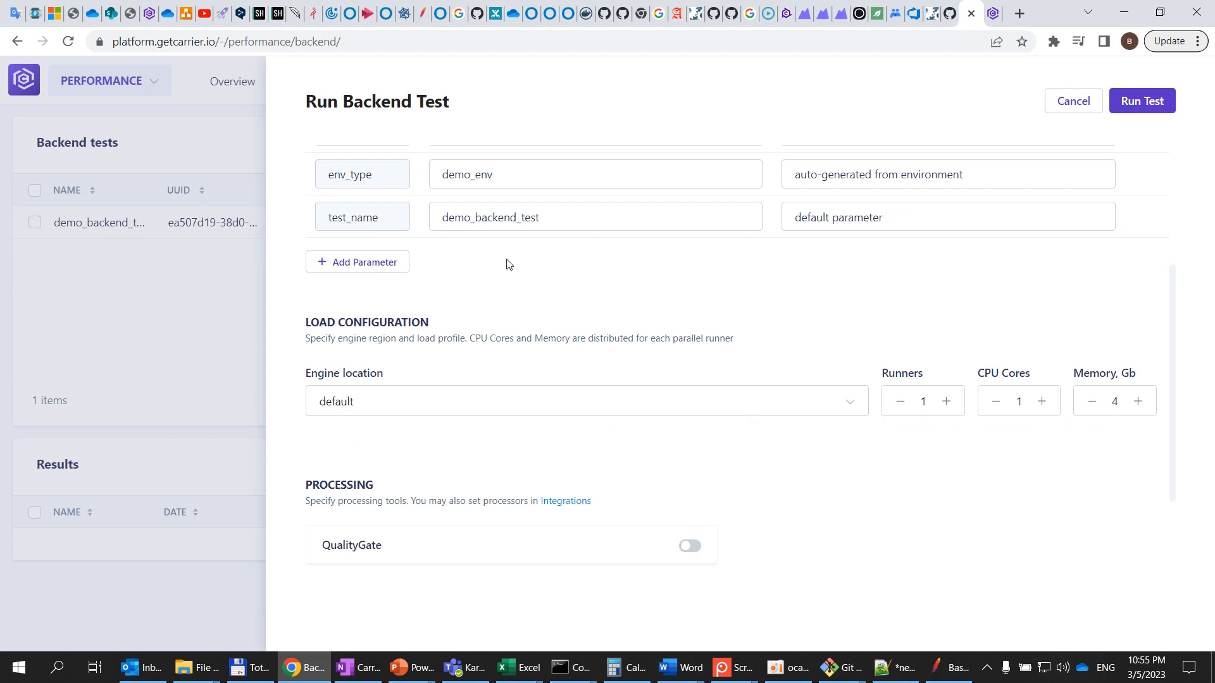
left_click(845, 408)
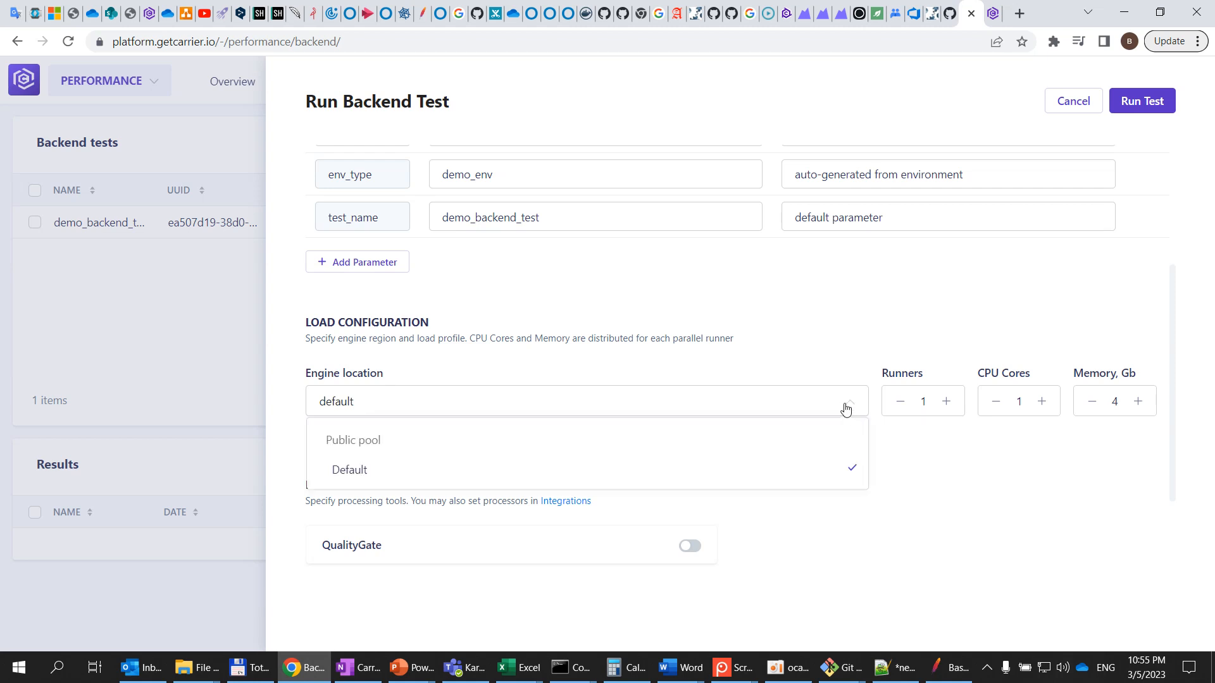
left_click(846, 408)
left_click(849, 410)
left_click(848, 409)
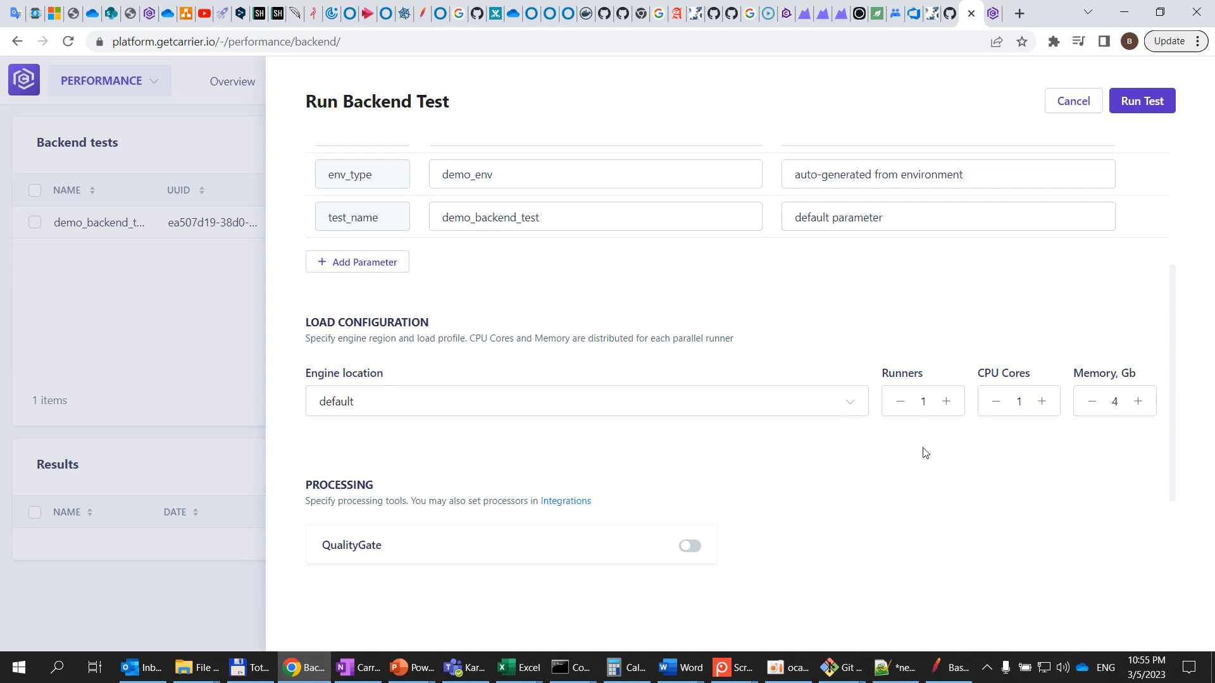
scroll(923, 453, "down", 3)
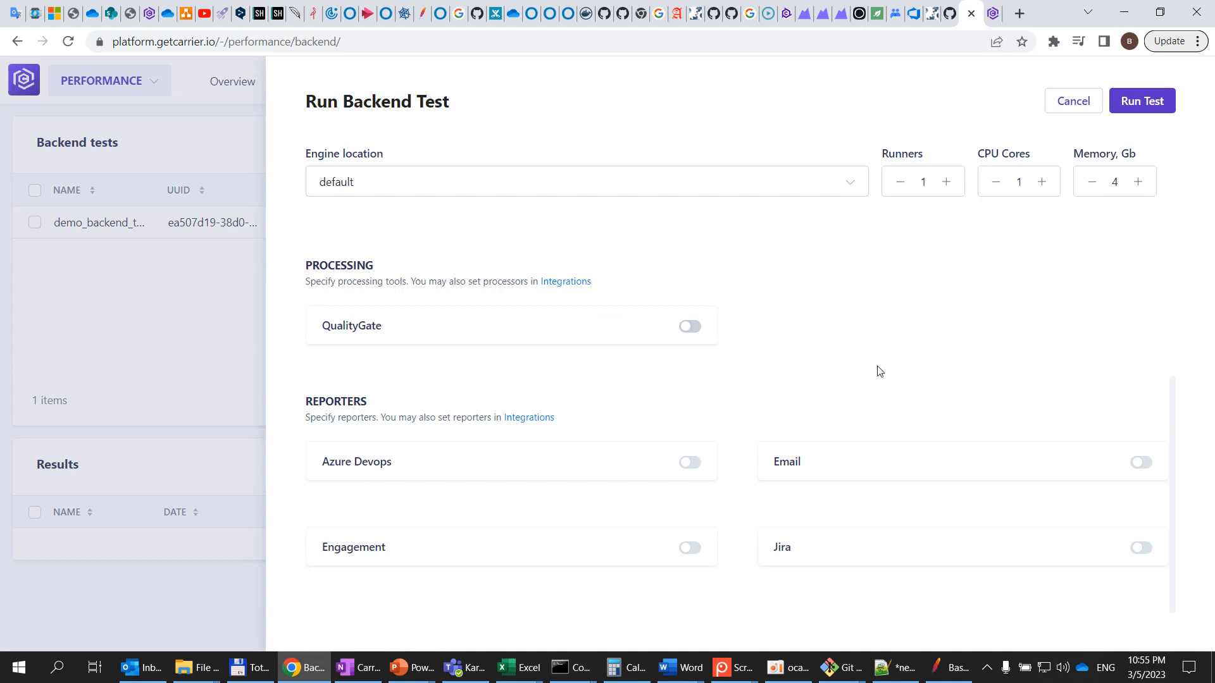
scroll(878, 367, "up", 3)
scroll(877, 370, "up", 5)
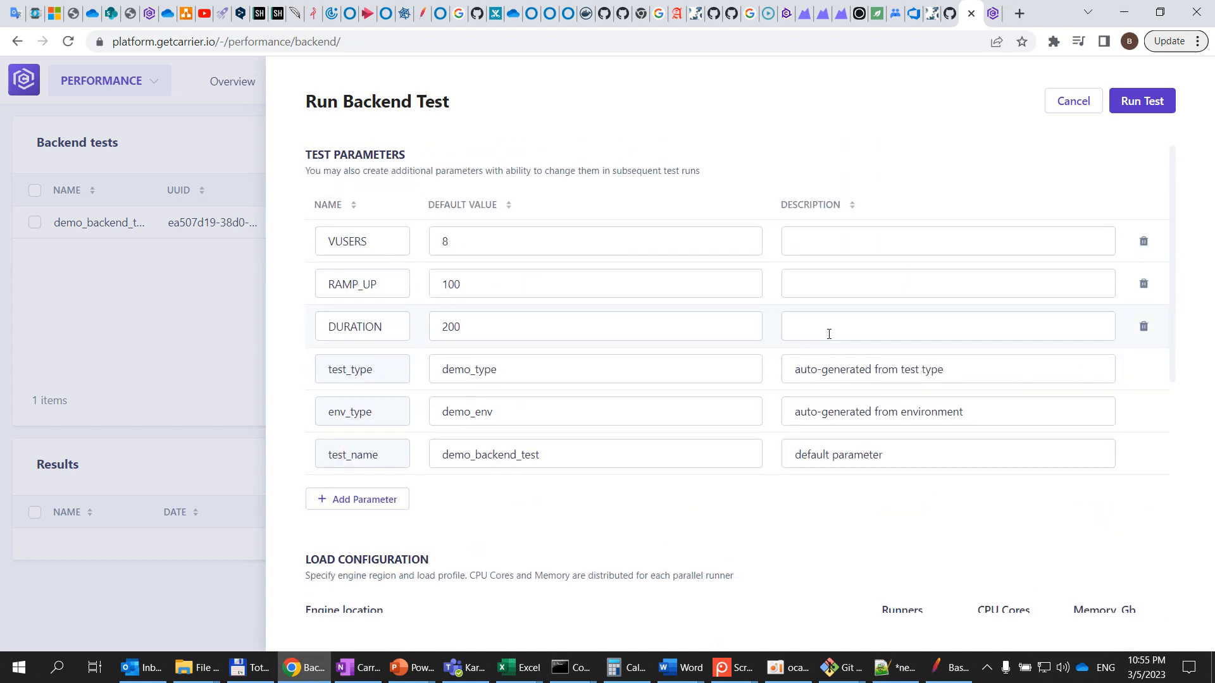
left_click(1137, 106)
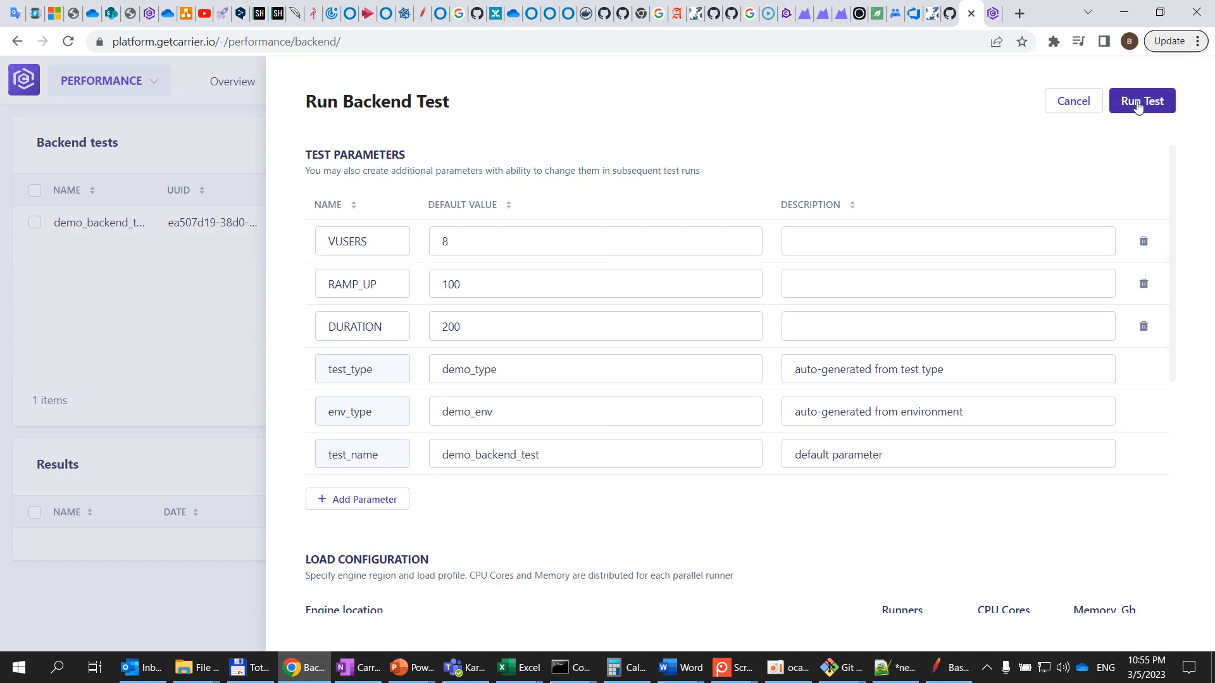
key("alt+Tab")
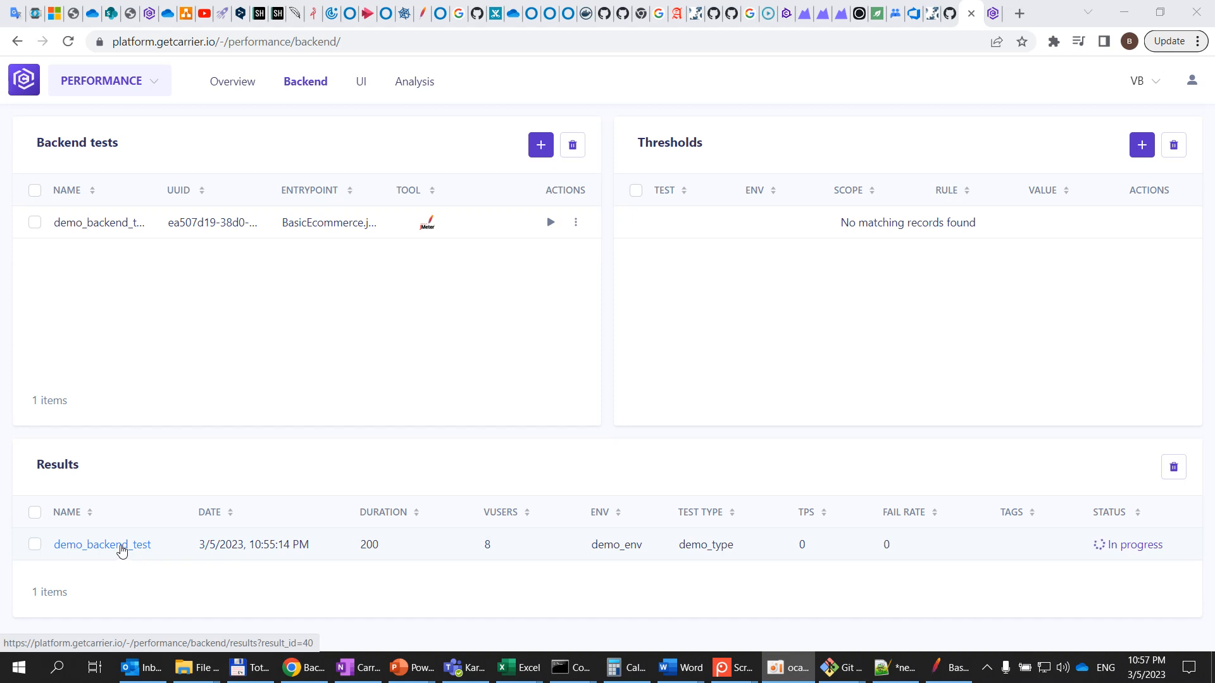
Open the running test's results and set the requests summary aggregation interval to 5s
left_click(122, 548)
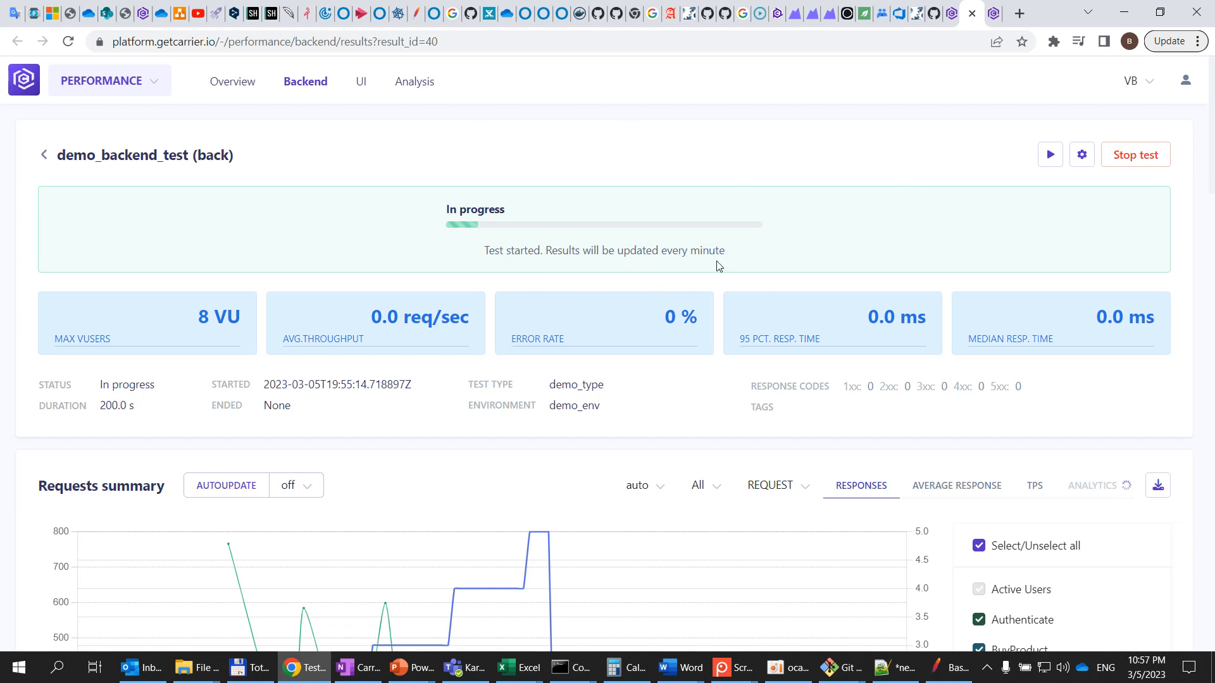
scroll(689, 237, "down", 1)
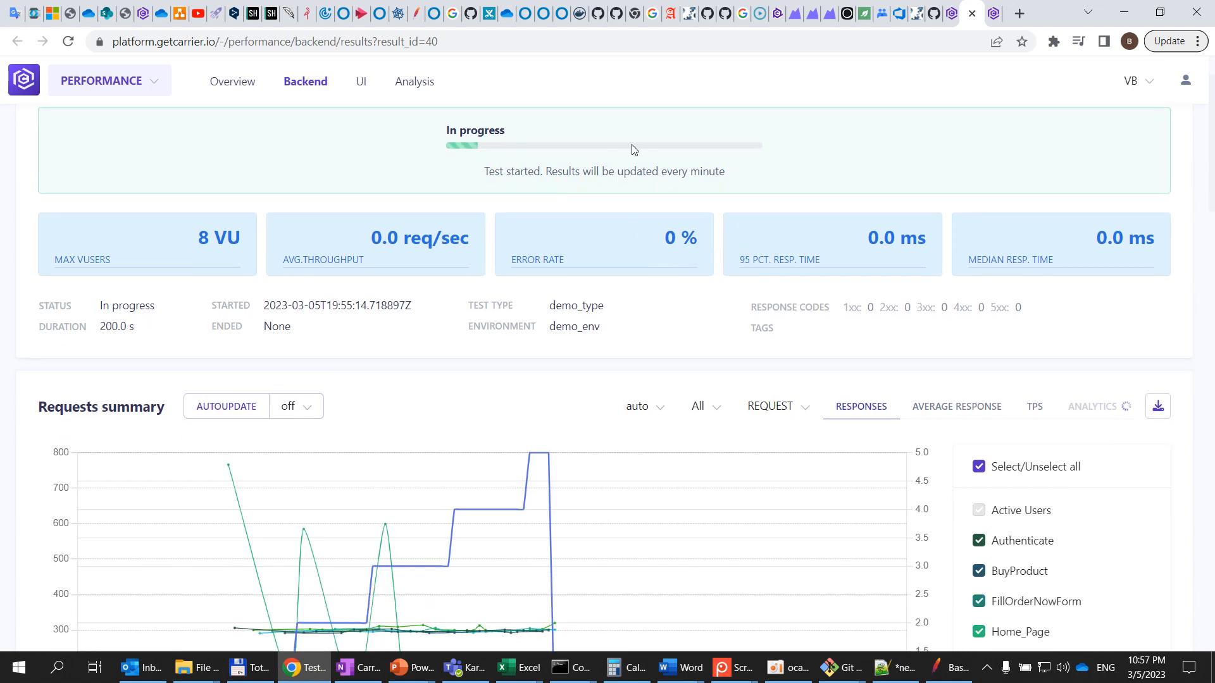
scroll(711, 383, "down", 3)
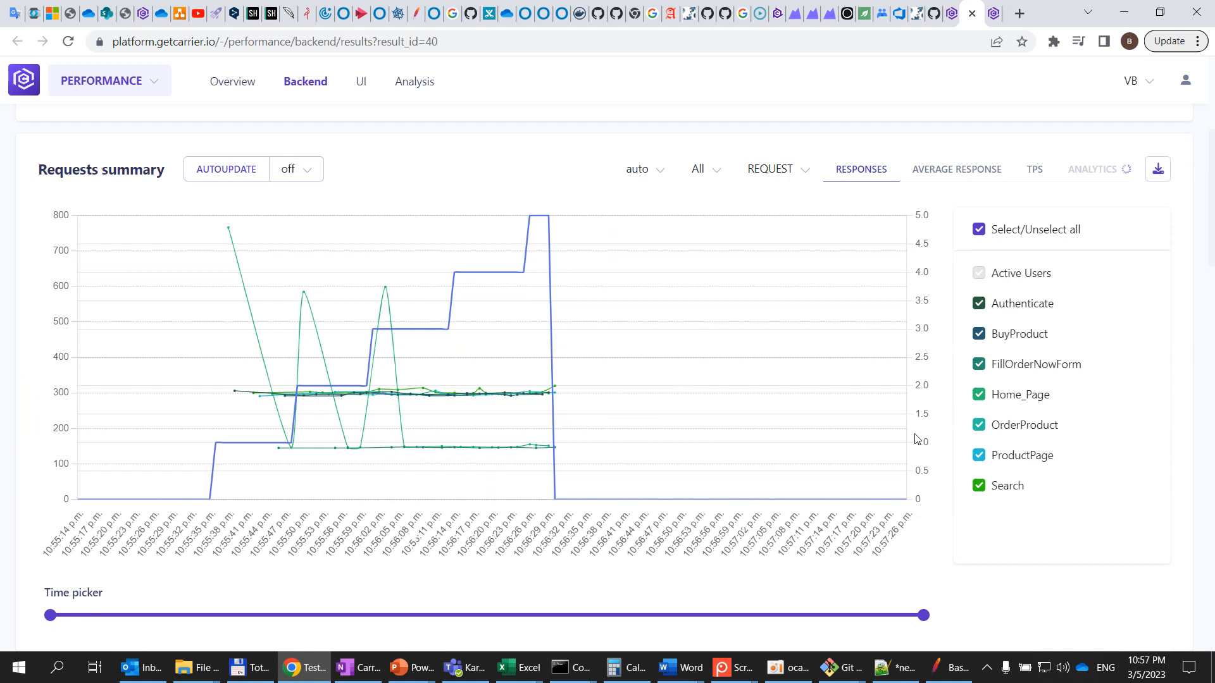
left_click(655, 177)
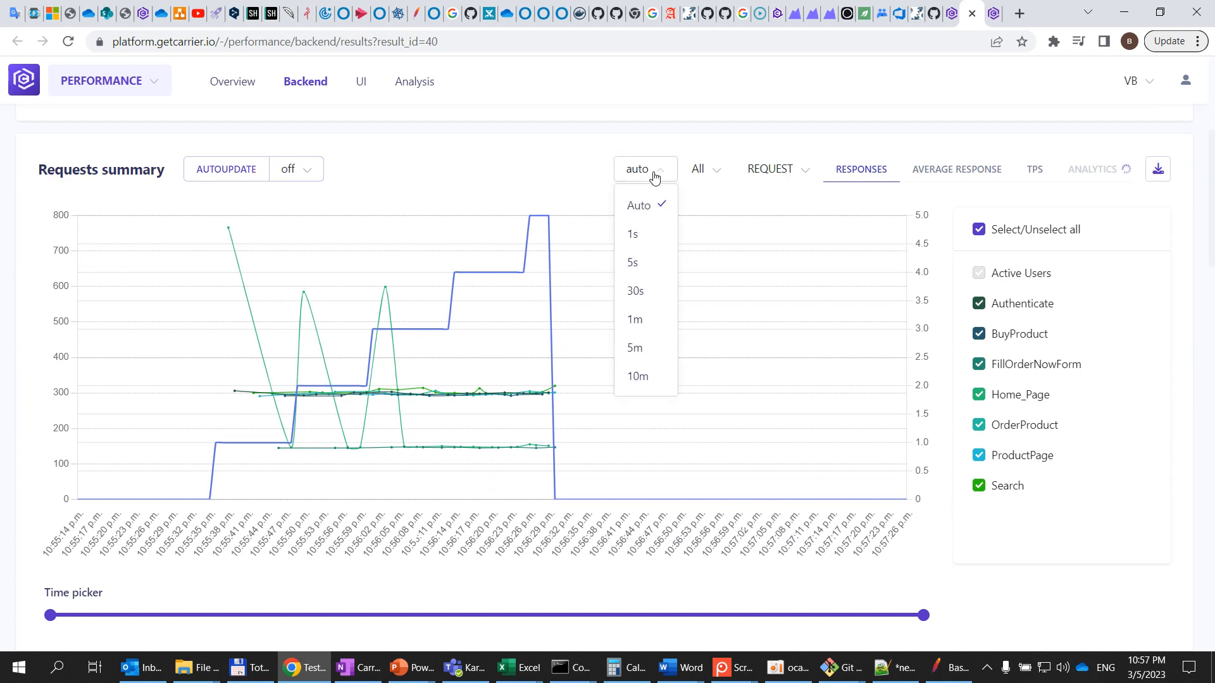
left_click(647, 325)
left_click(656, 179)
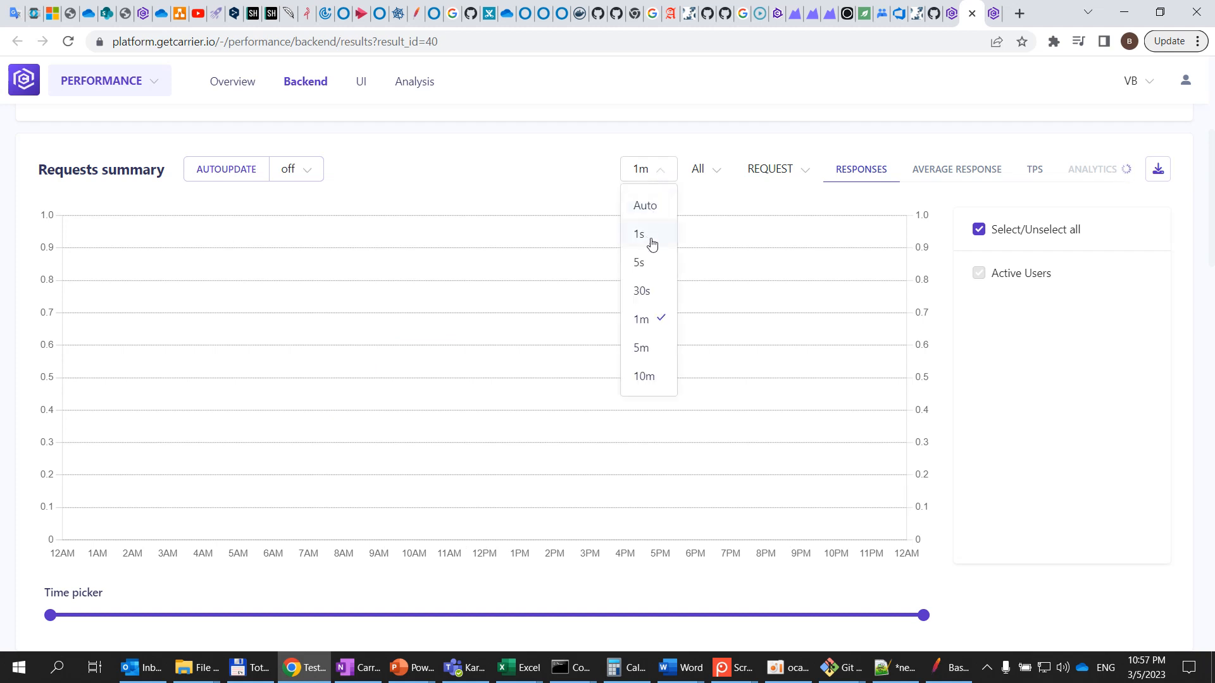
left_click(656, 261)
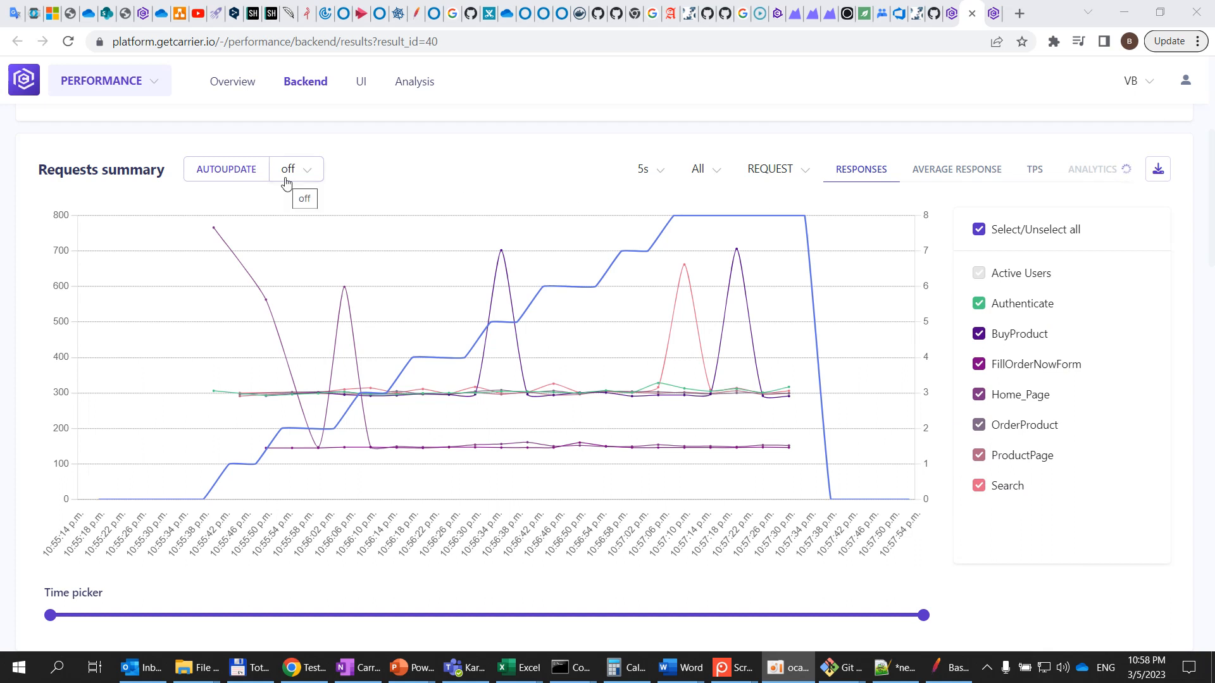
Set the requests summary autoupdate to 1 Min and filter it to Ko requests
left_click(310, 170)
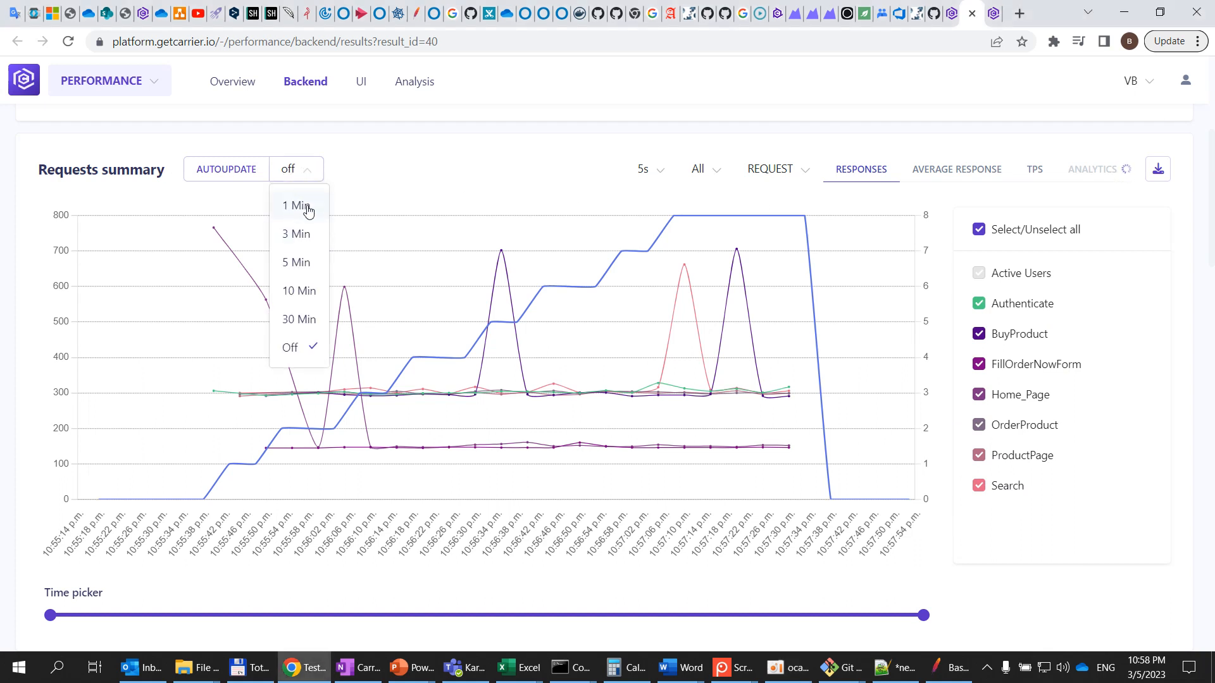
left_click(307, 207)
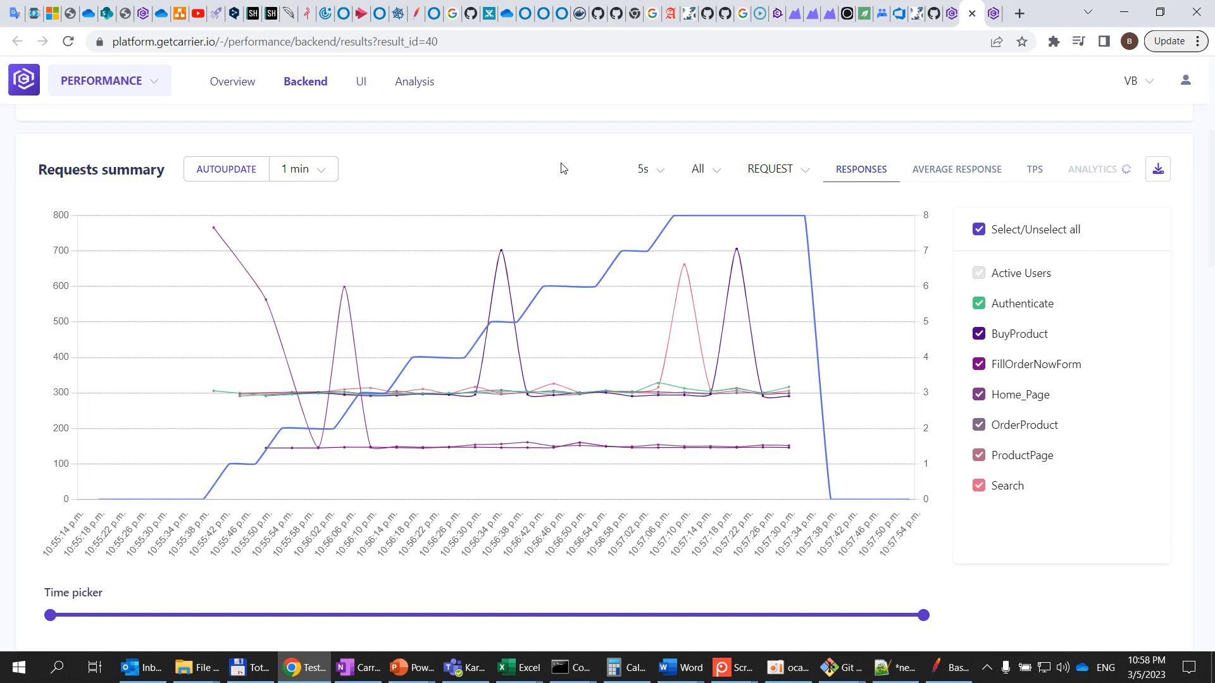
left_click(722, 171)
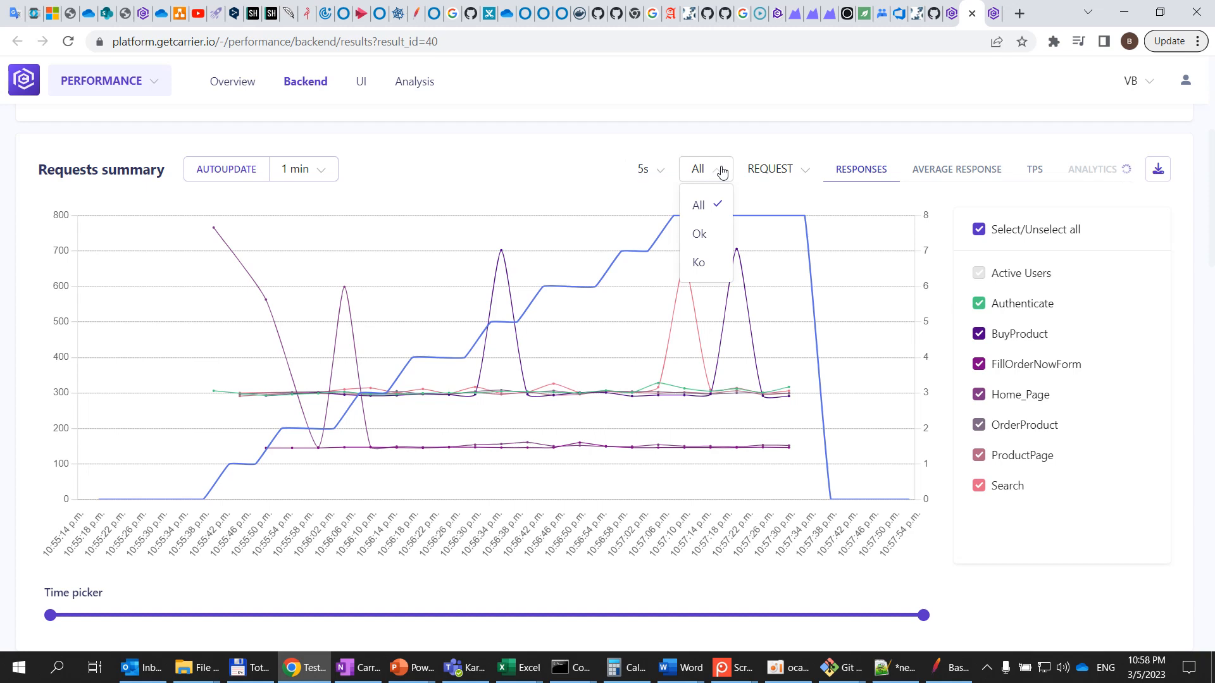
left_click(709, 243)
left_click(722, 171)
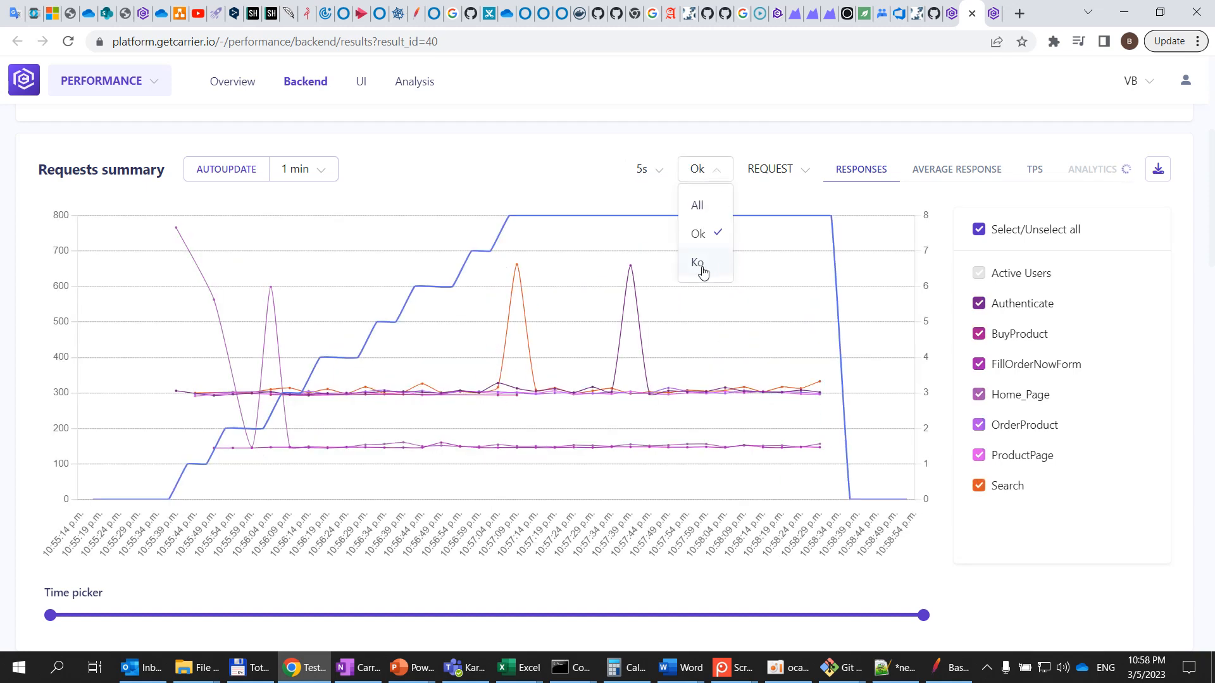
left_click(701, 265)
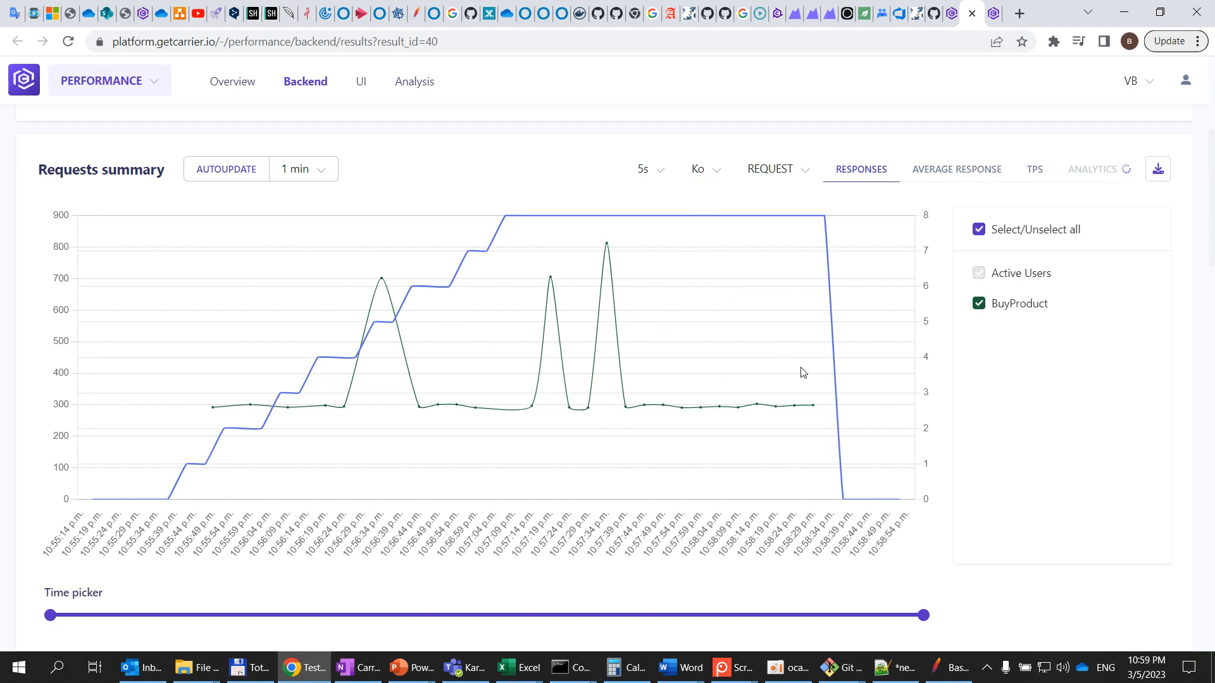
Examine the Ko responses chart and its request grouping options
scroll(801, 371, "down", 3)
scroll(789, 289, "up", 1)
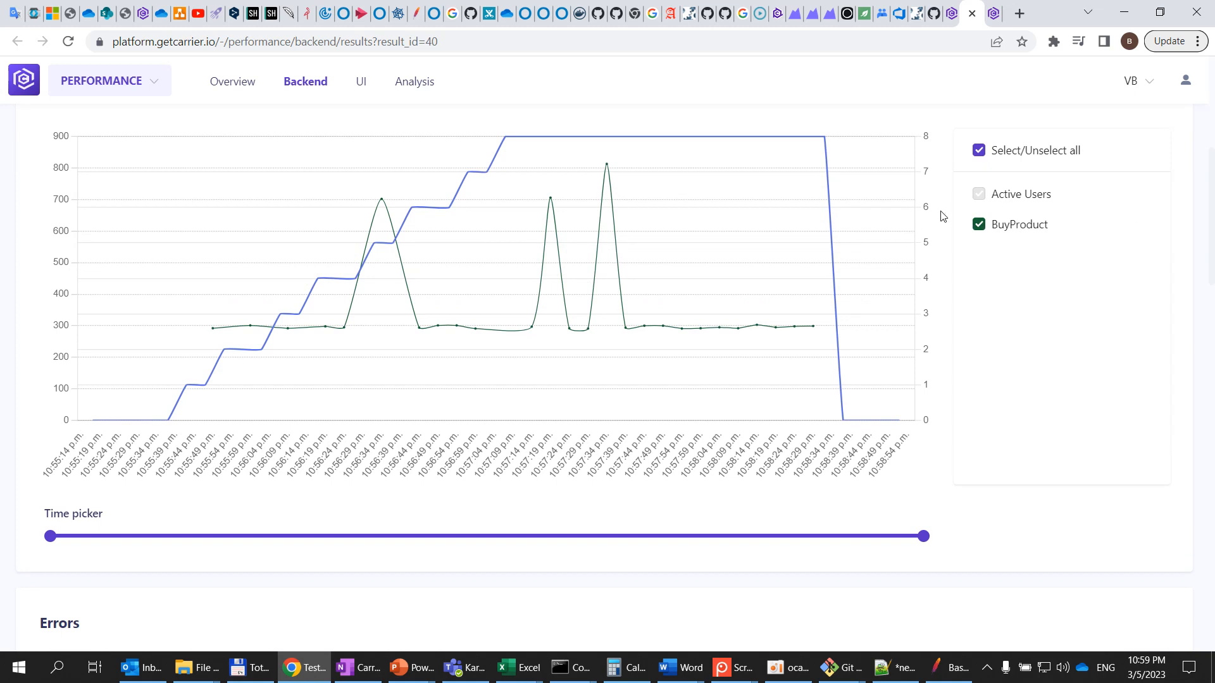
scroll(853, 271, "up", 1)
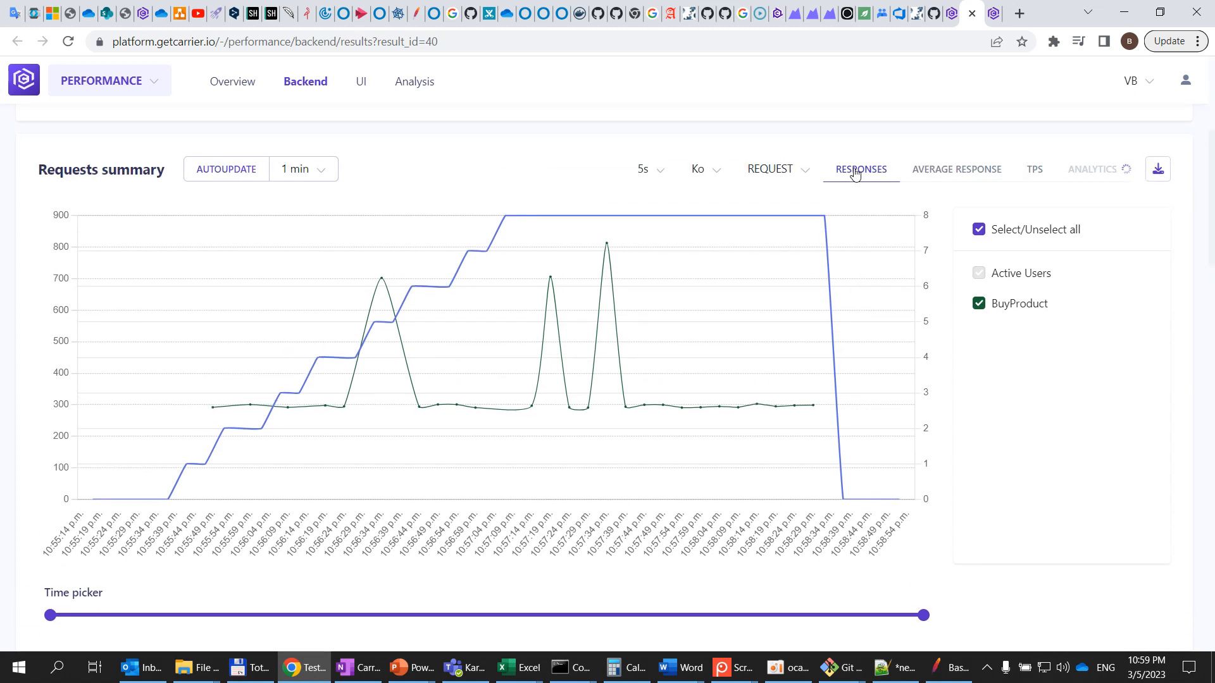
left_click(799, 172)
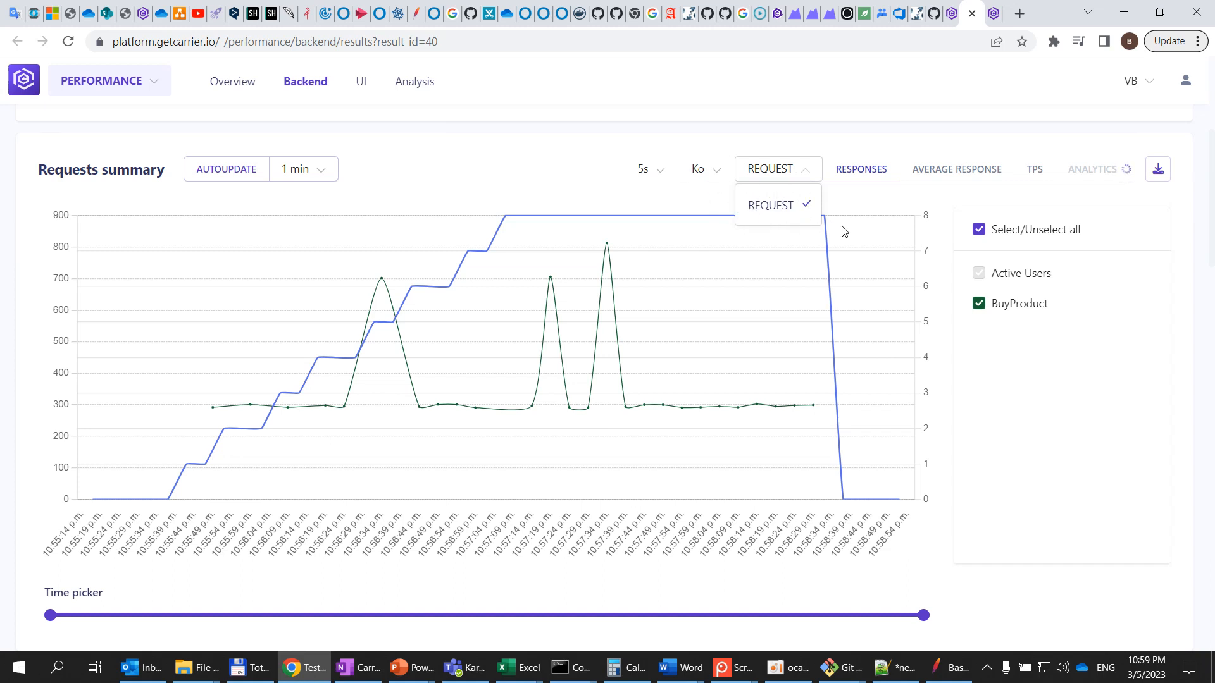
left_click(816, 174)
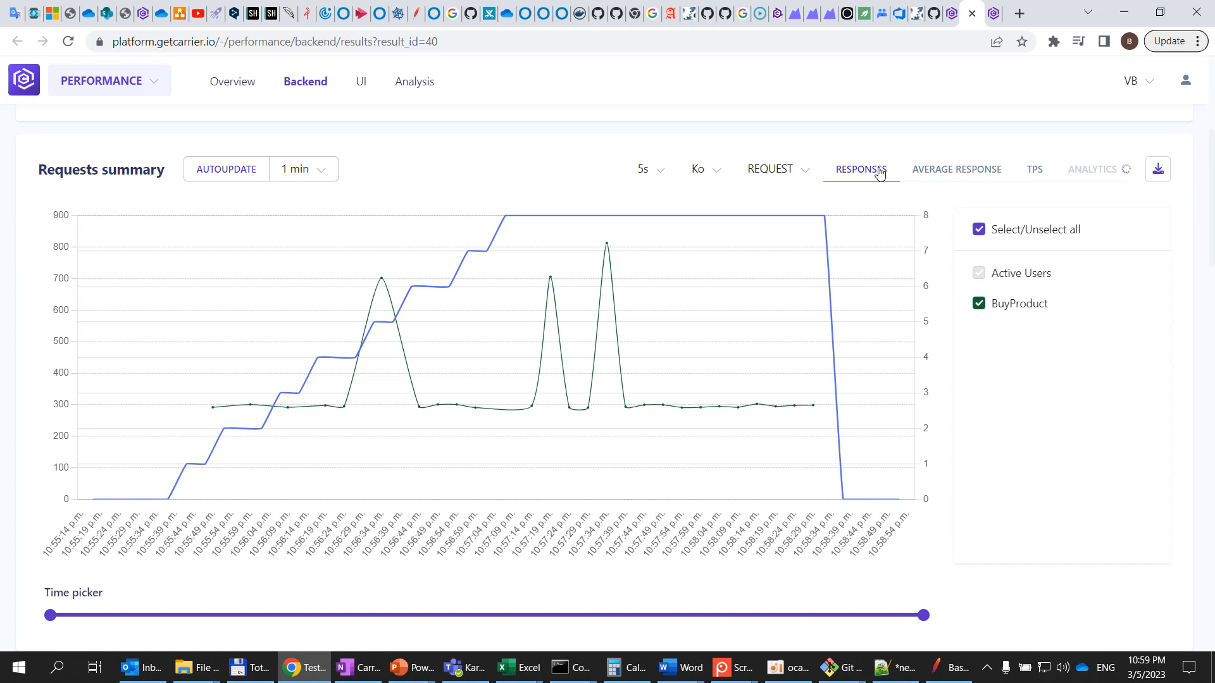
key("alt+Tab")
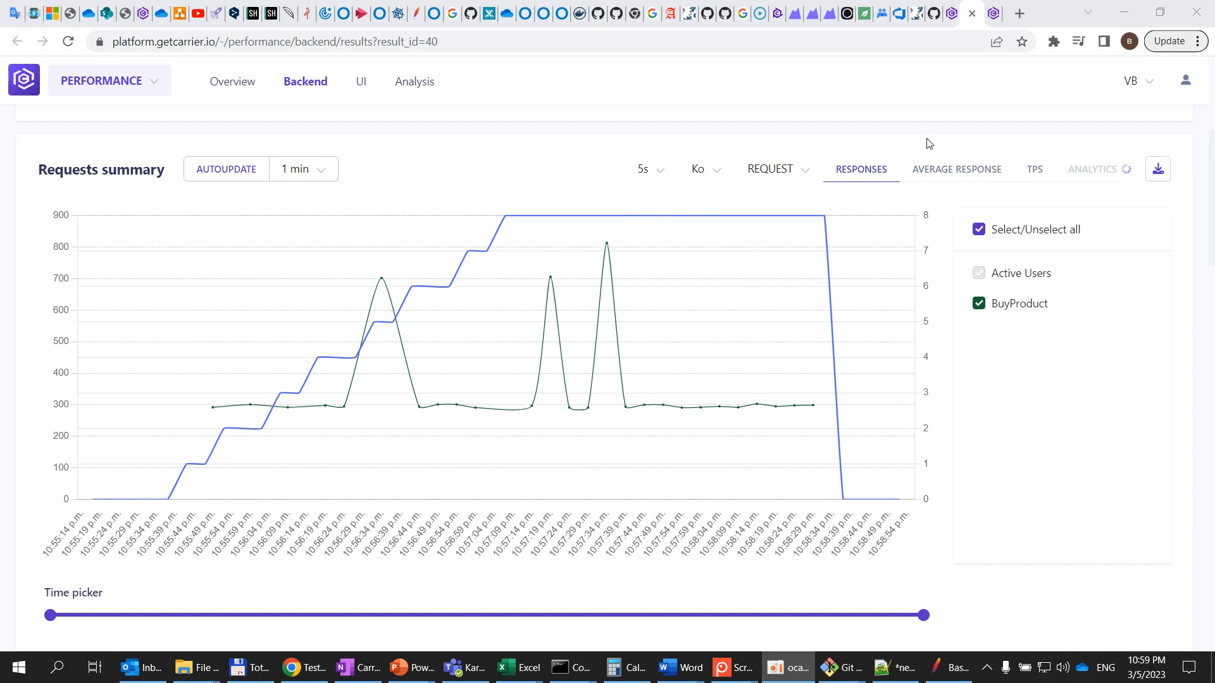
Switch the requests summary to Average Response and filter it to Ok requests
left_click(954, 169)
left_click(704, 174)
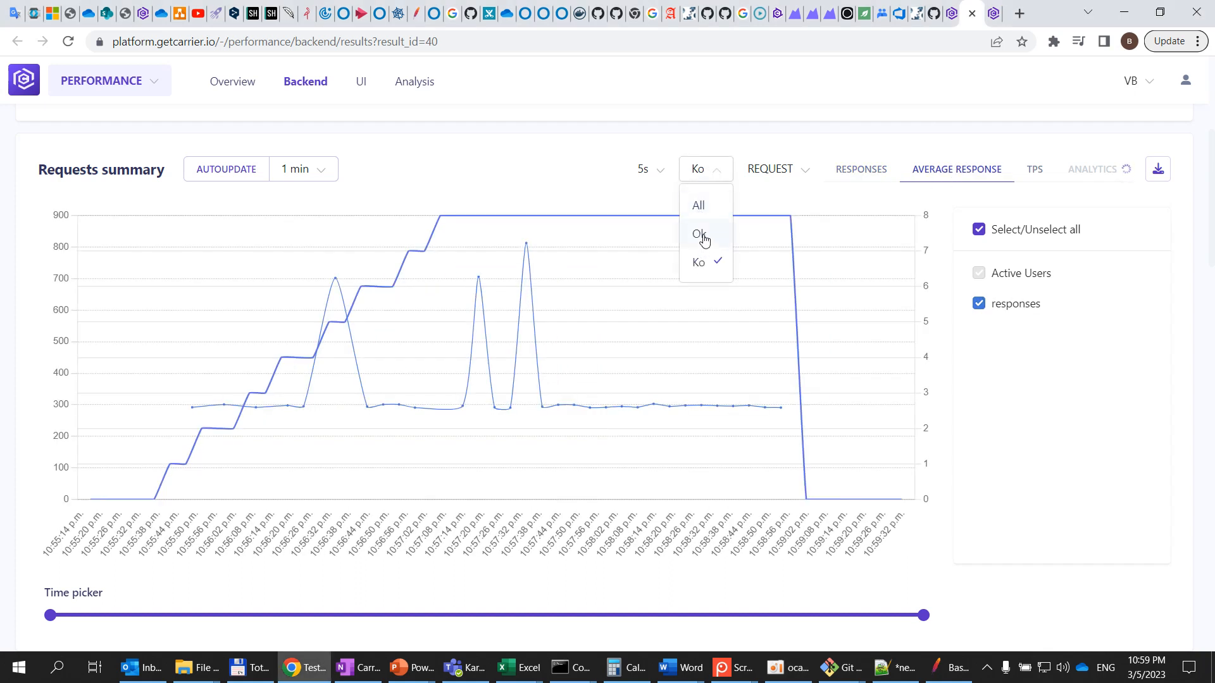
left_click(1006, 325)
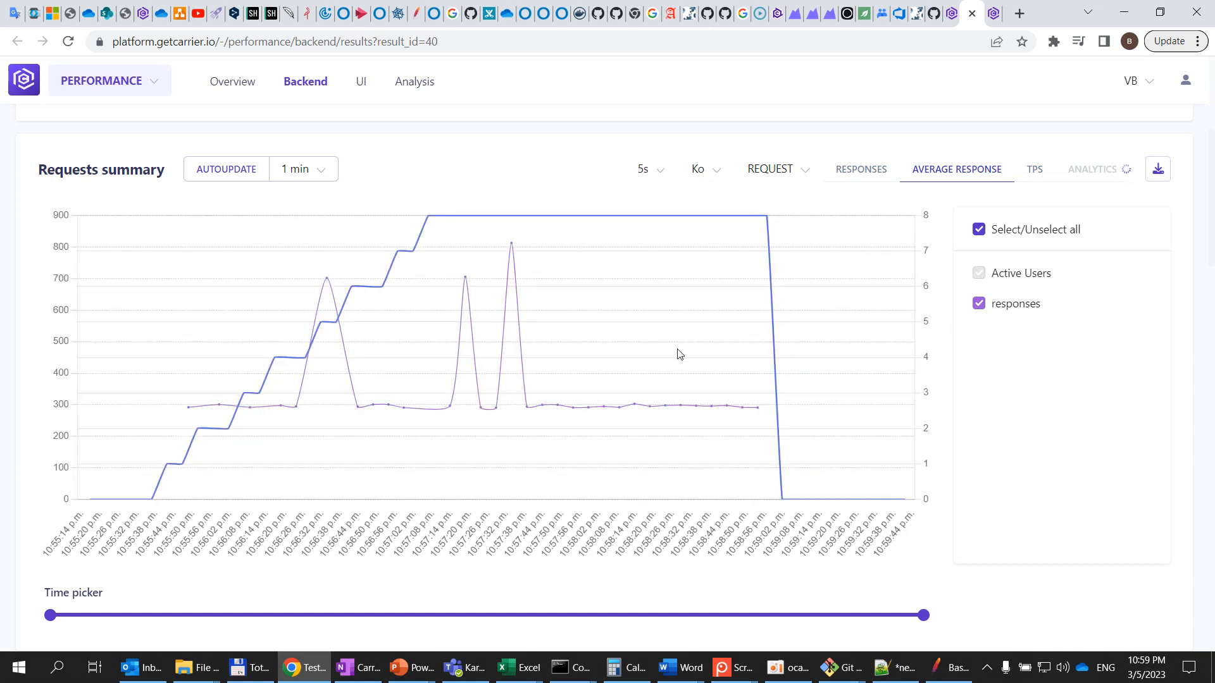
left_click(706, 178)
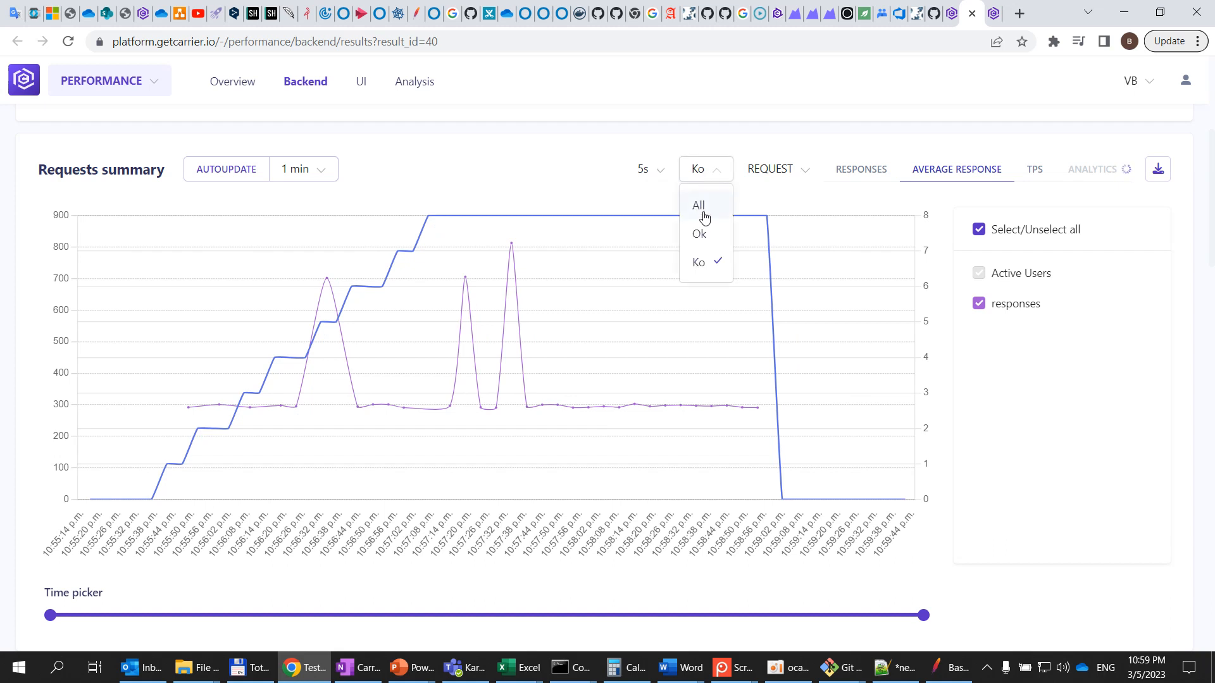
left_click(699, 259)
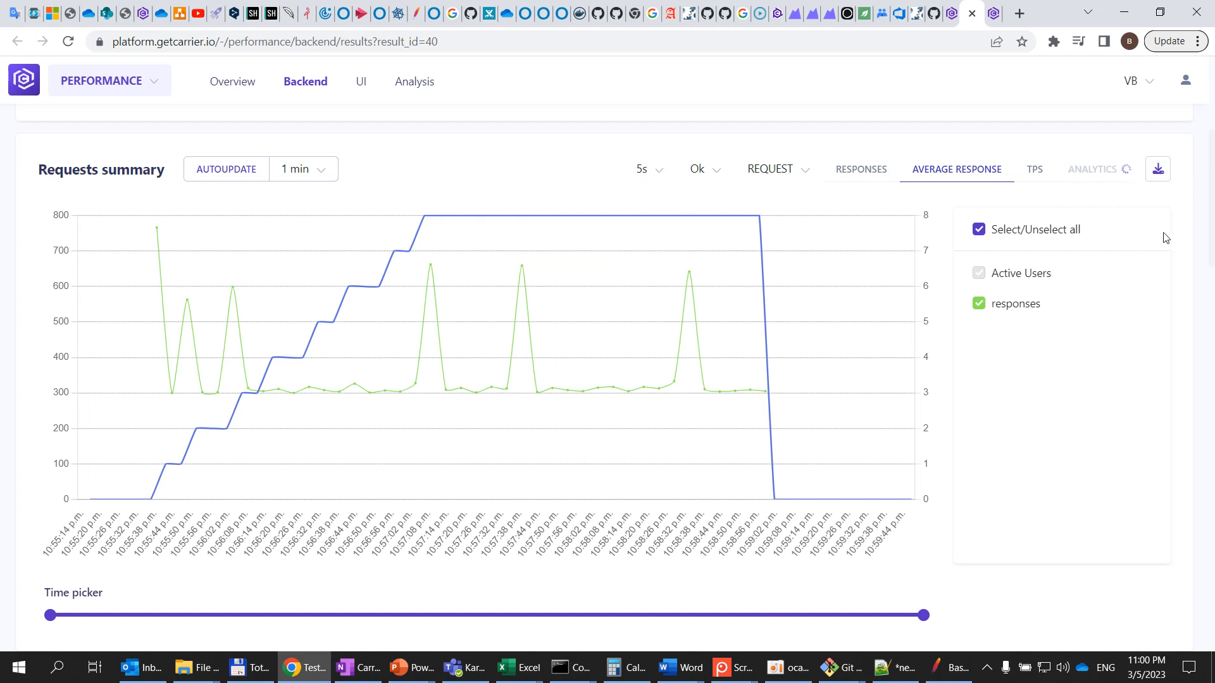
Switch the requests summary to TPS and filter it to Ko requests
left_click(1033, 172)
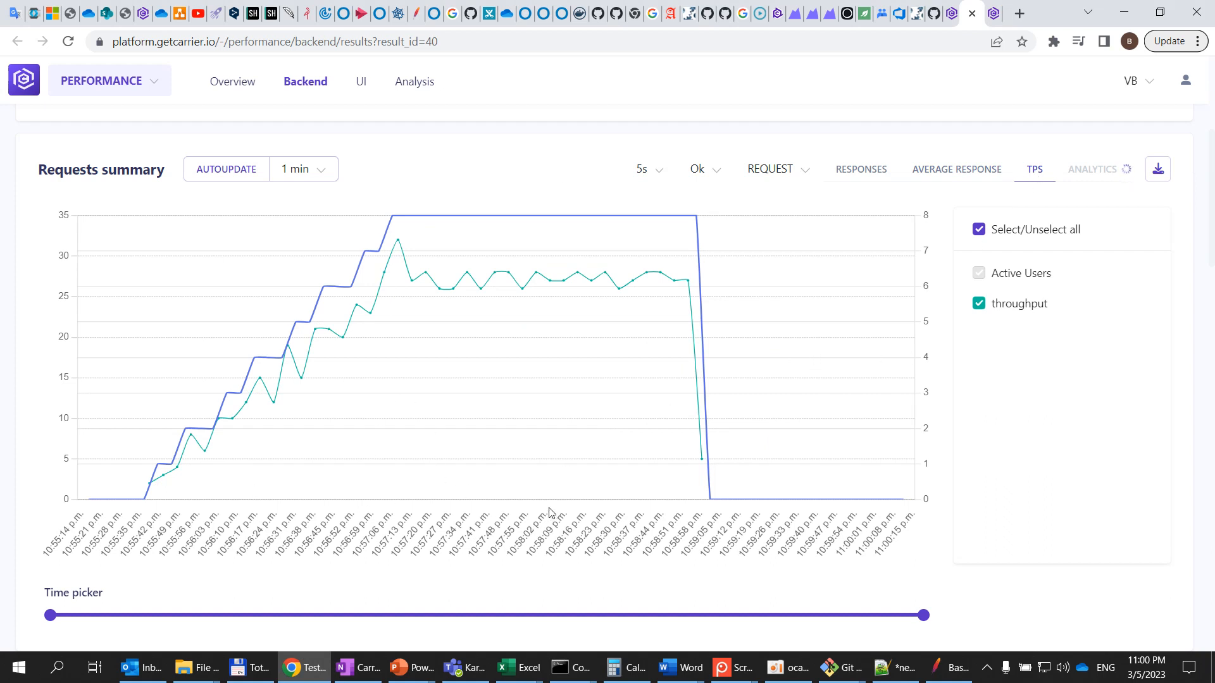
left_click(799, 172)
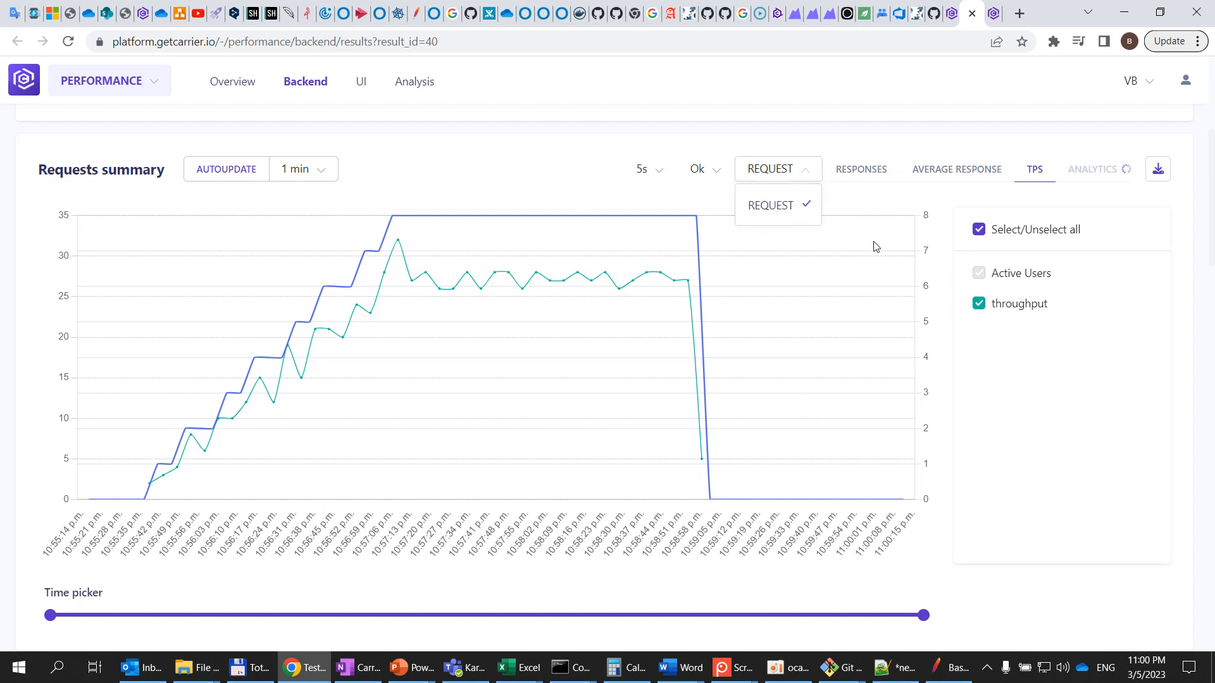
left_click(704, 177)
left_click(711, 263)
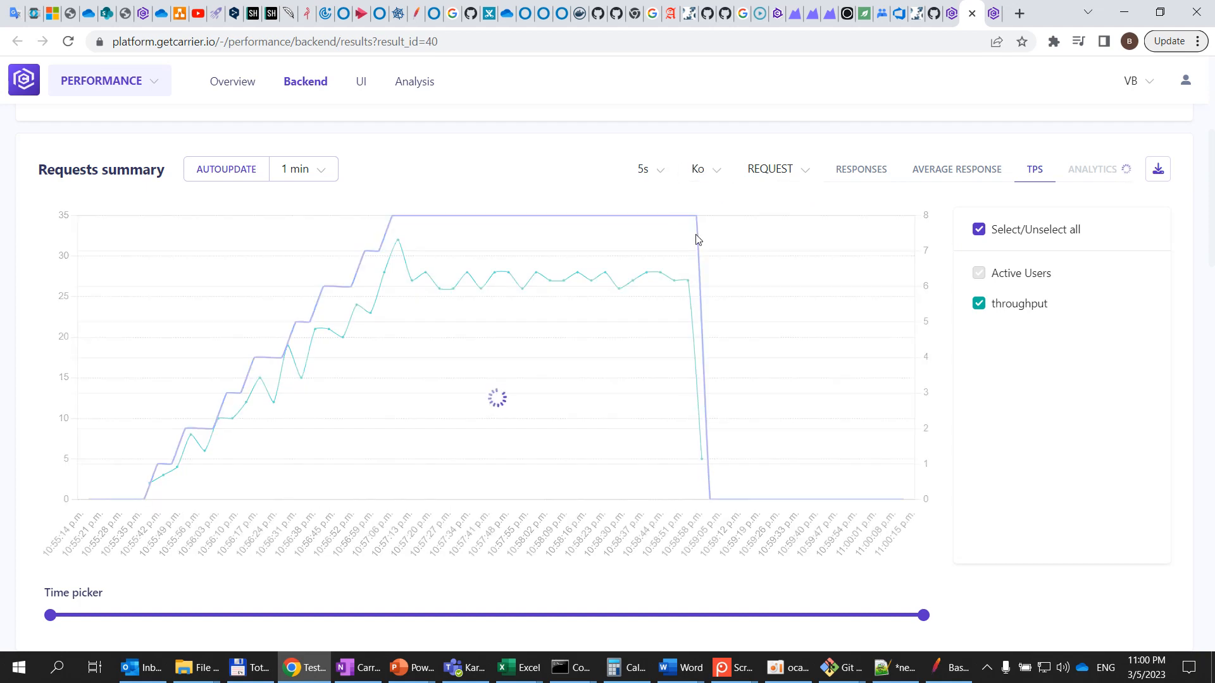
left_click(716, 179)
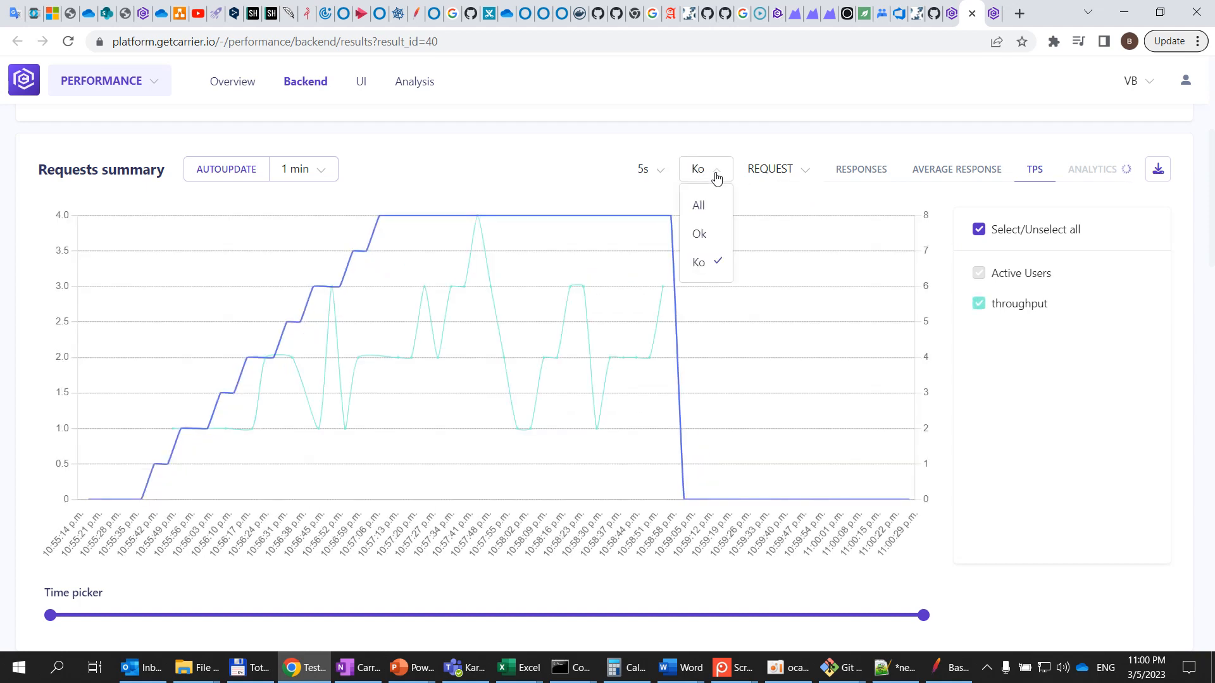
left_click(716, 210)
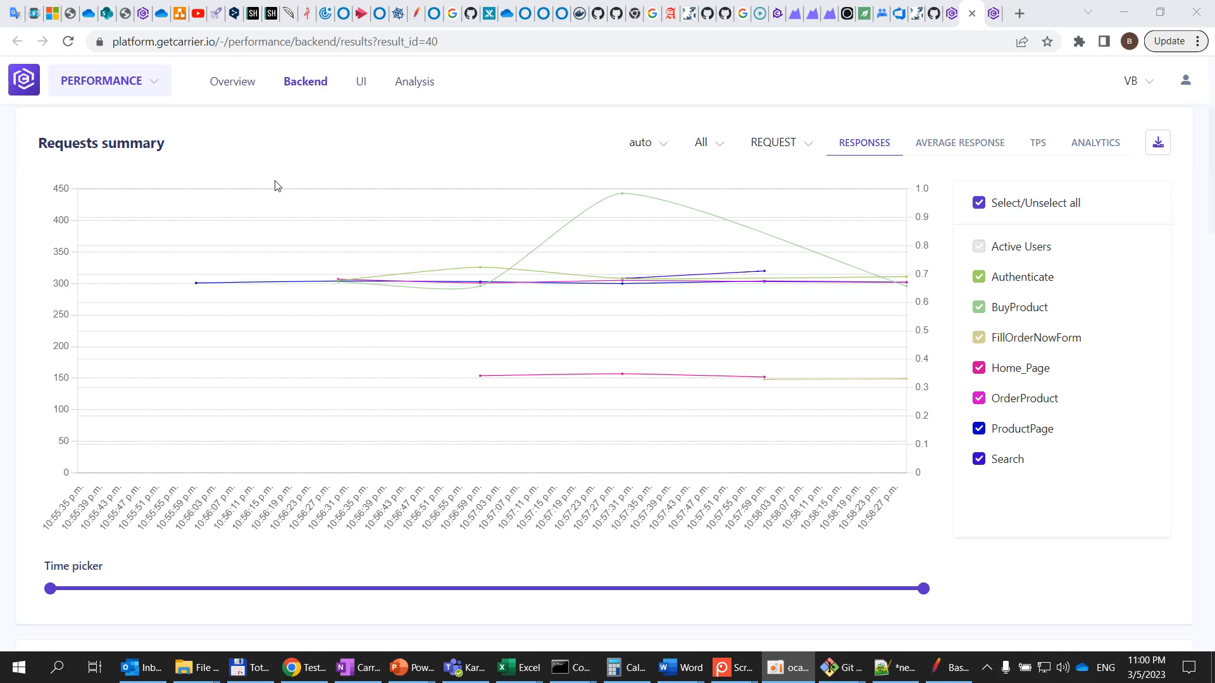
Review the finished test's overview statistics, summary table, errors list and engine health charts
scroll(232, 225, "up", 4)
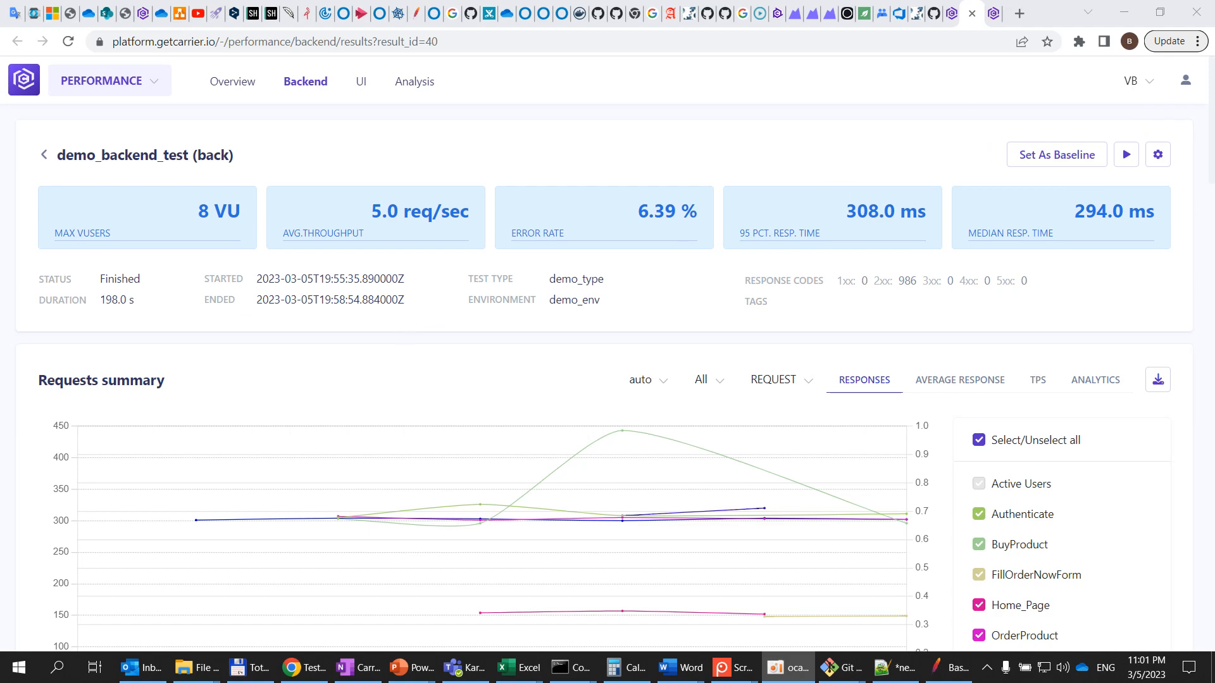
scroll(595, 276, "down", 14)
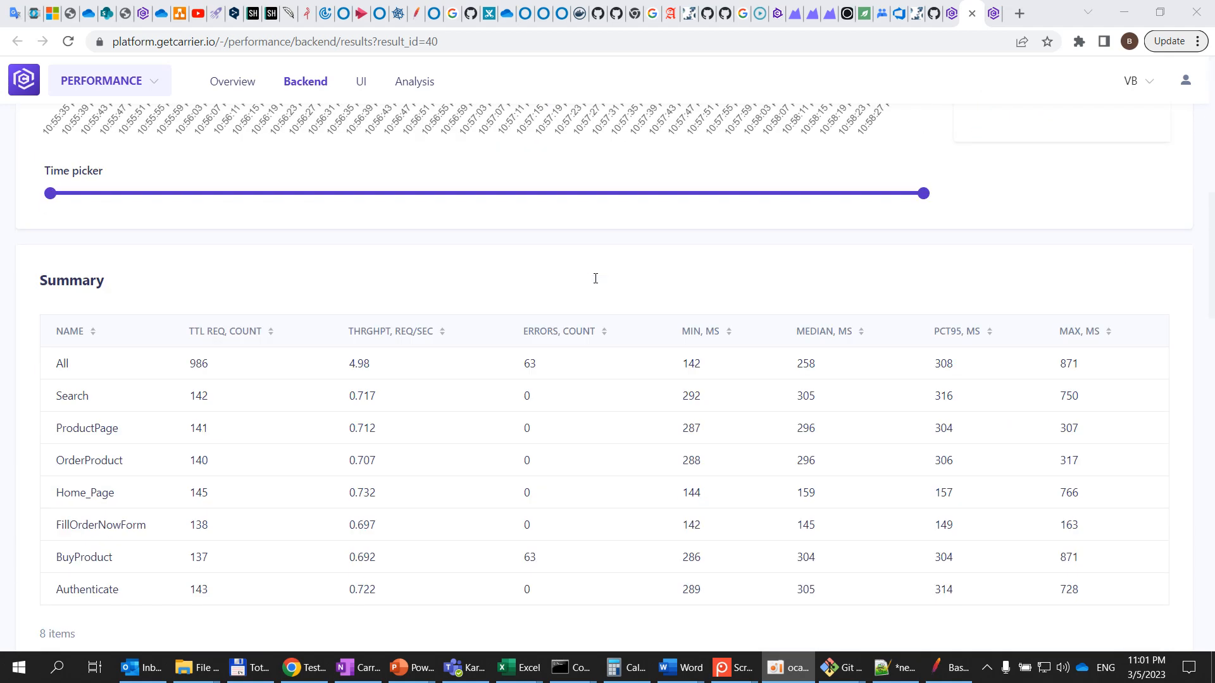
scroll(595, 277, "up", 3)
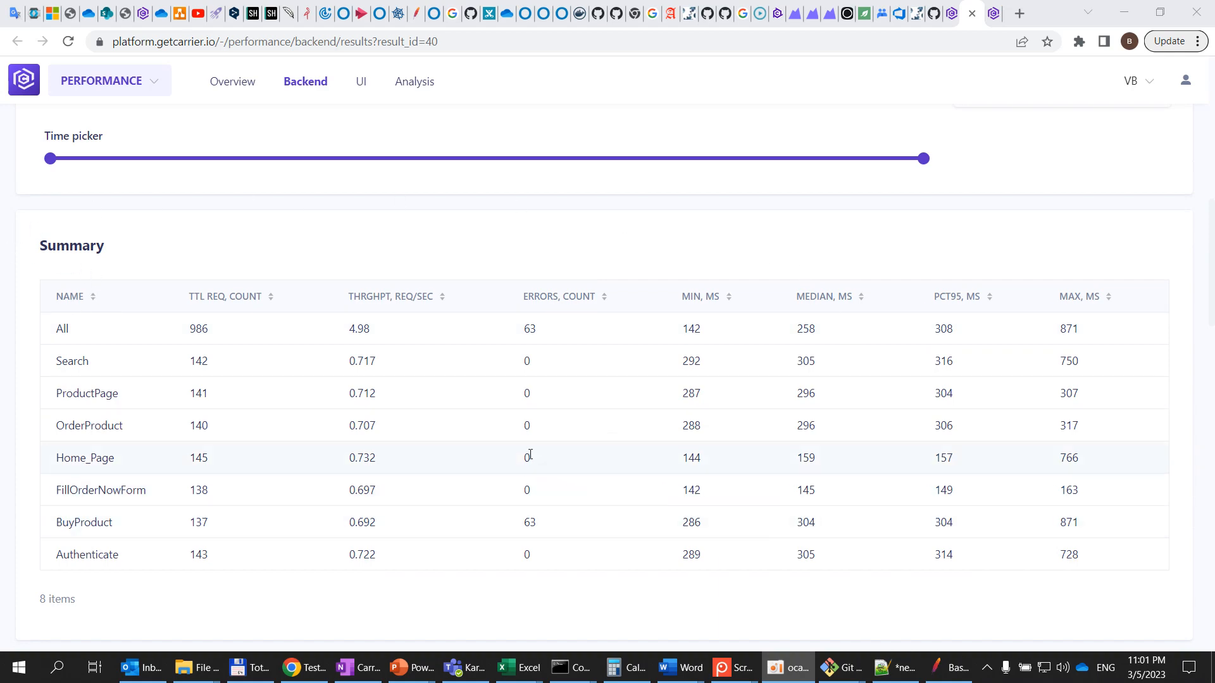
scroll(525, 458, "down", 4)
scroll(126, 316, "down", 1)
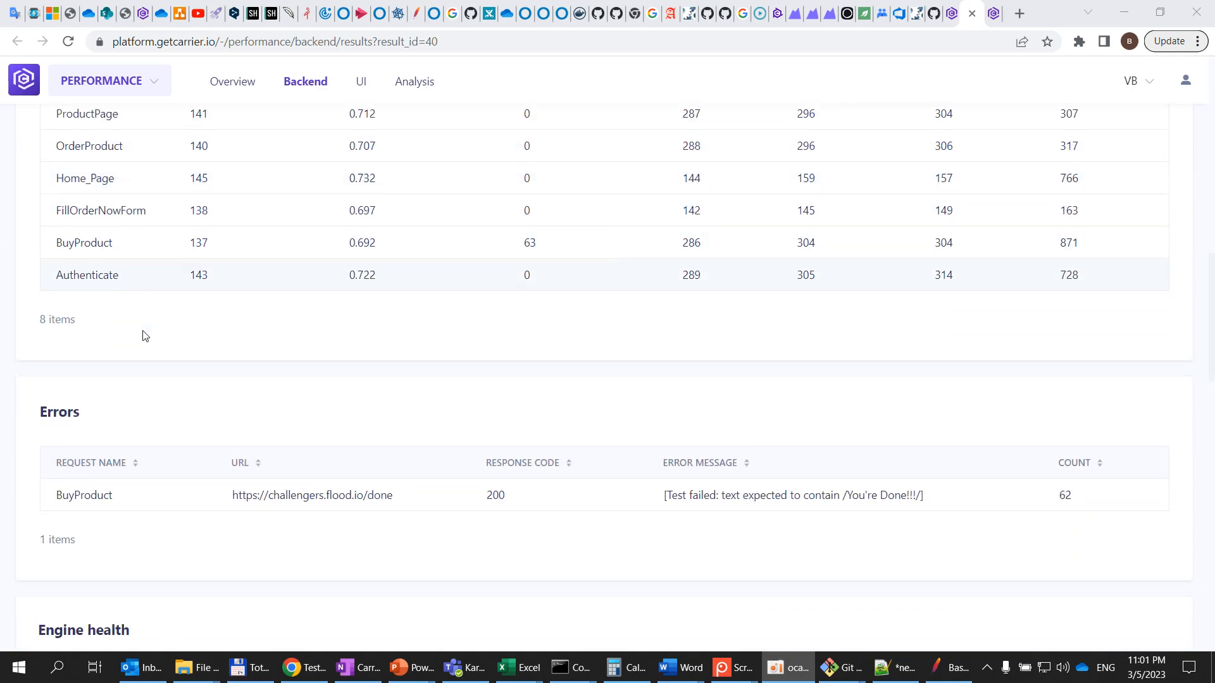
scroll(145, 335, "down", 2)
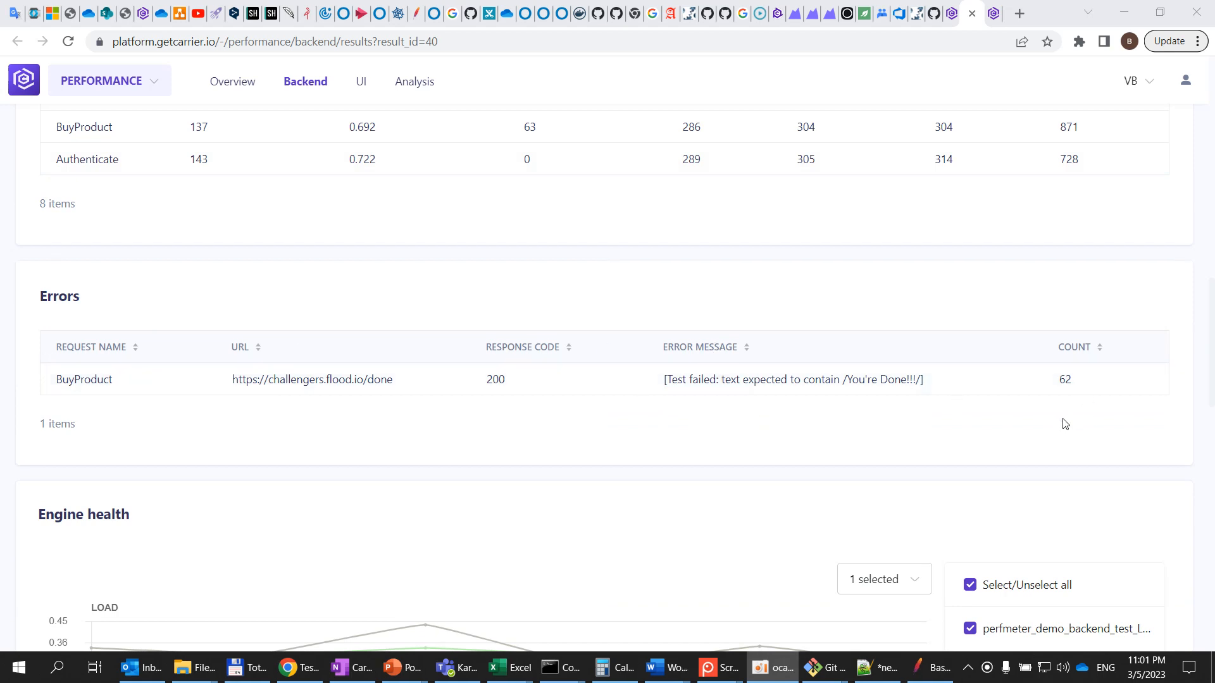
scroll(467, 421, "down", 6)
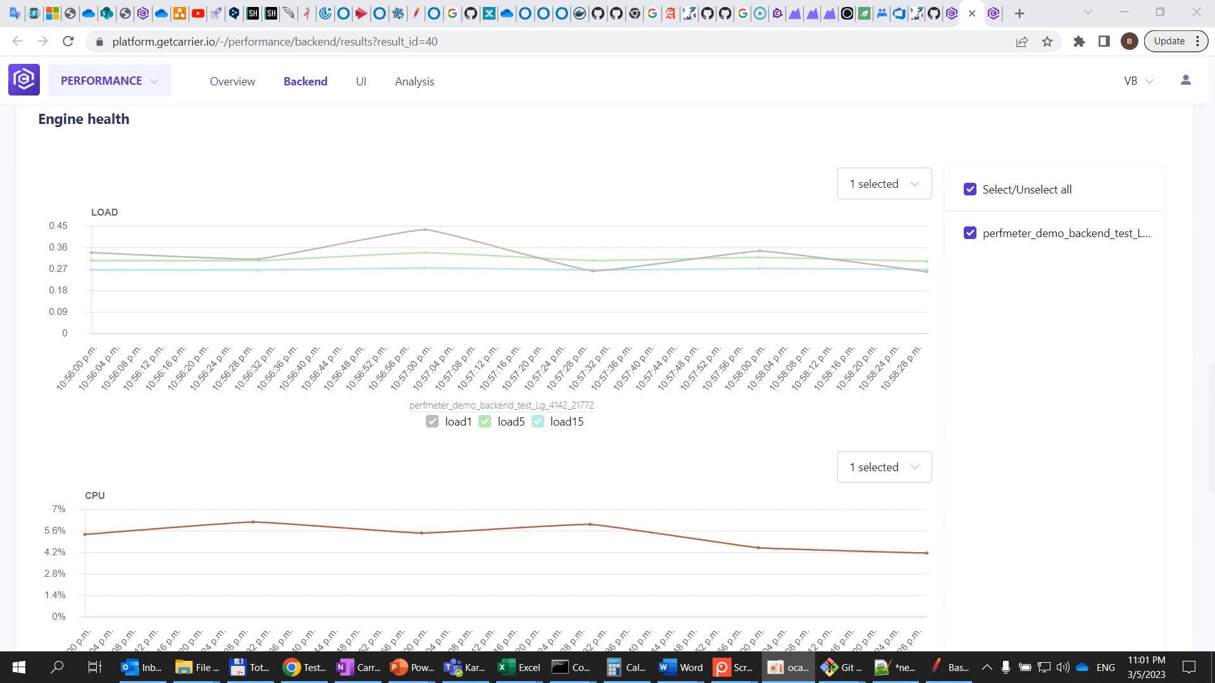
scroll(637, 365, "up", 1)
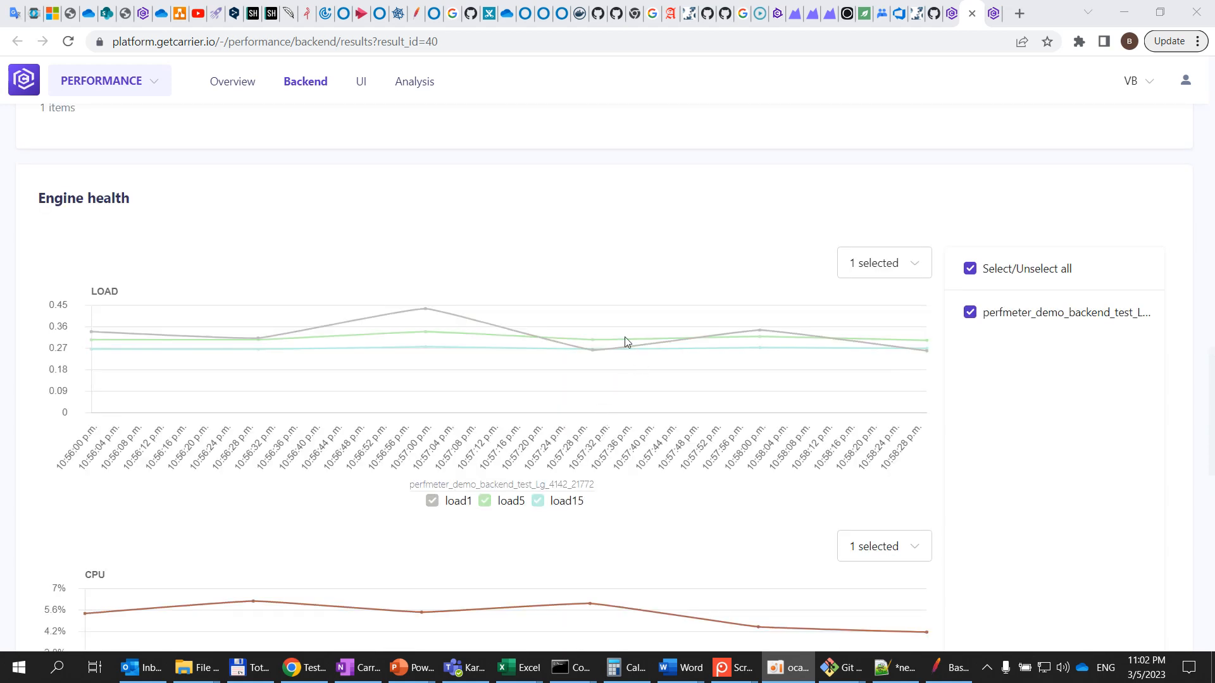
scroll(626, 341, "down", 1)
scroll(668, 321, "down", 2)
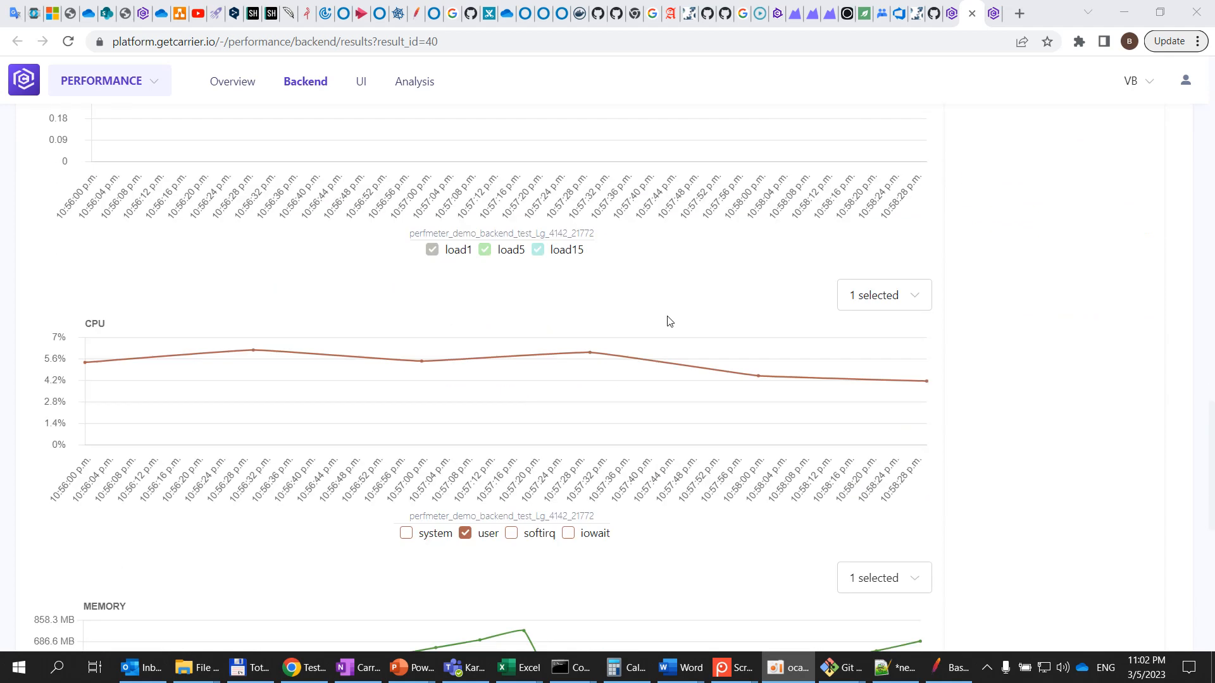
scroll(668, 320, "down", 1)
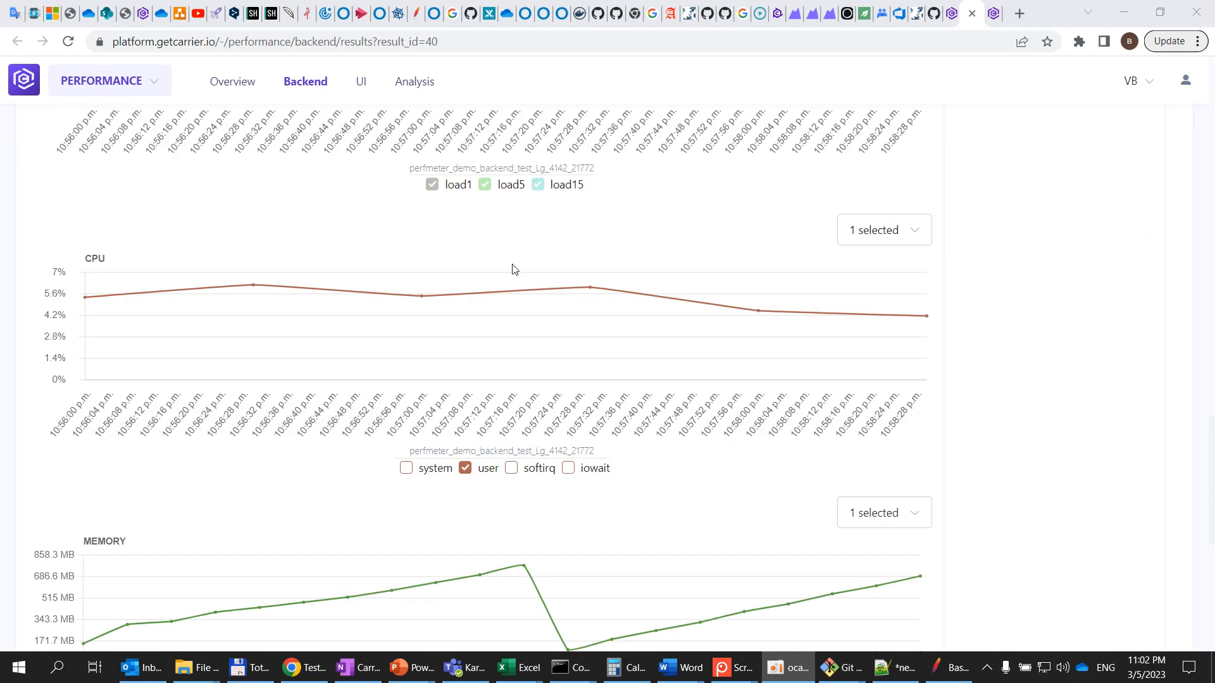
Toggle the CPU and memory chart series on and off to inspect the engine health data
left_click(406, 469)
left_click(407, 470)
left_click(464, 469)
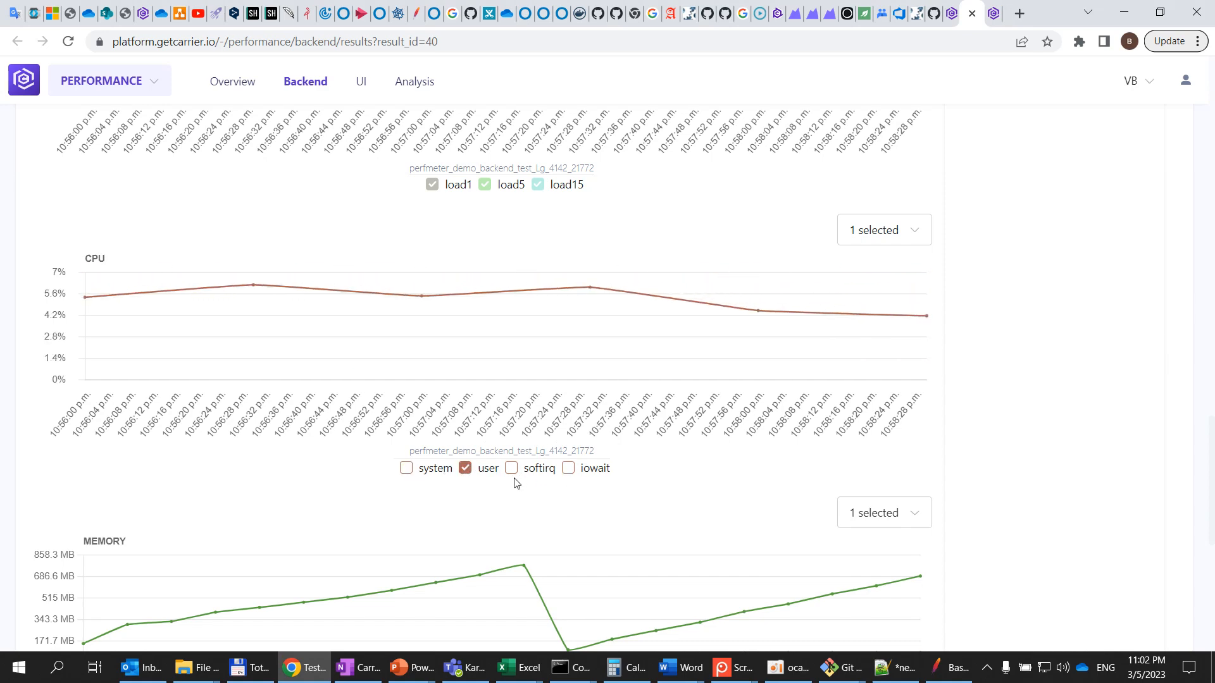
scroll(569, 443, "down", 4)
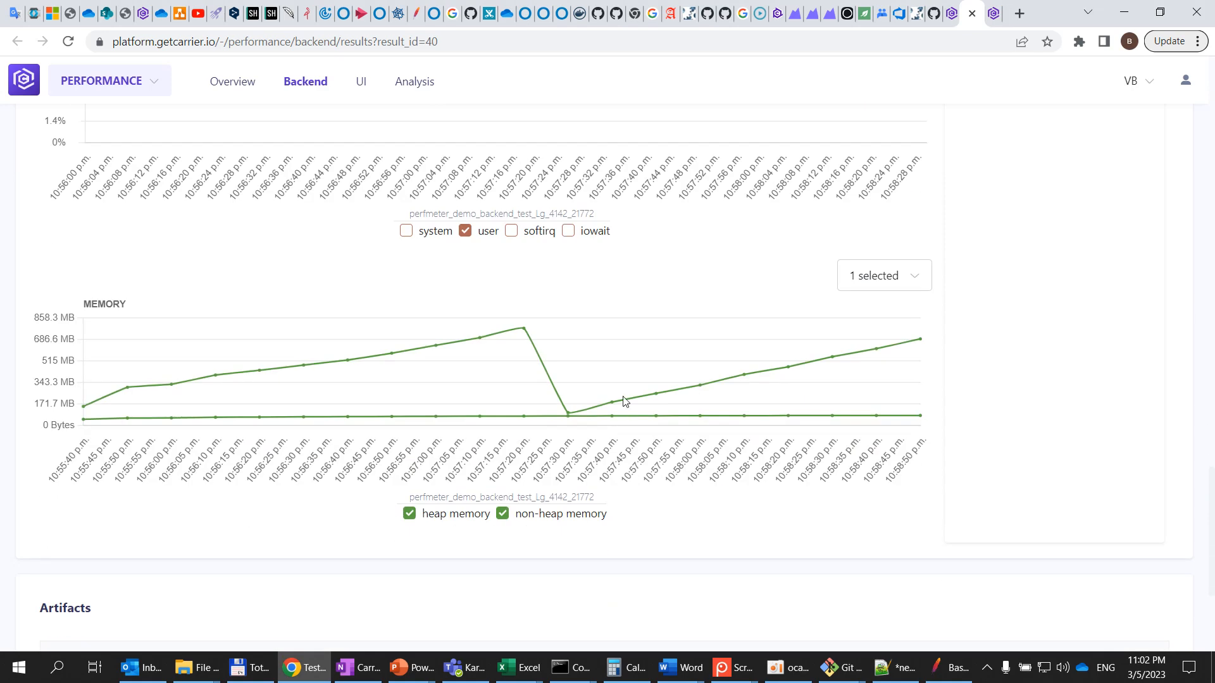
scroll(624, 400, "down", 1)
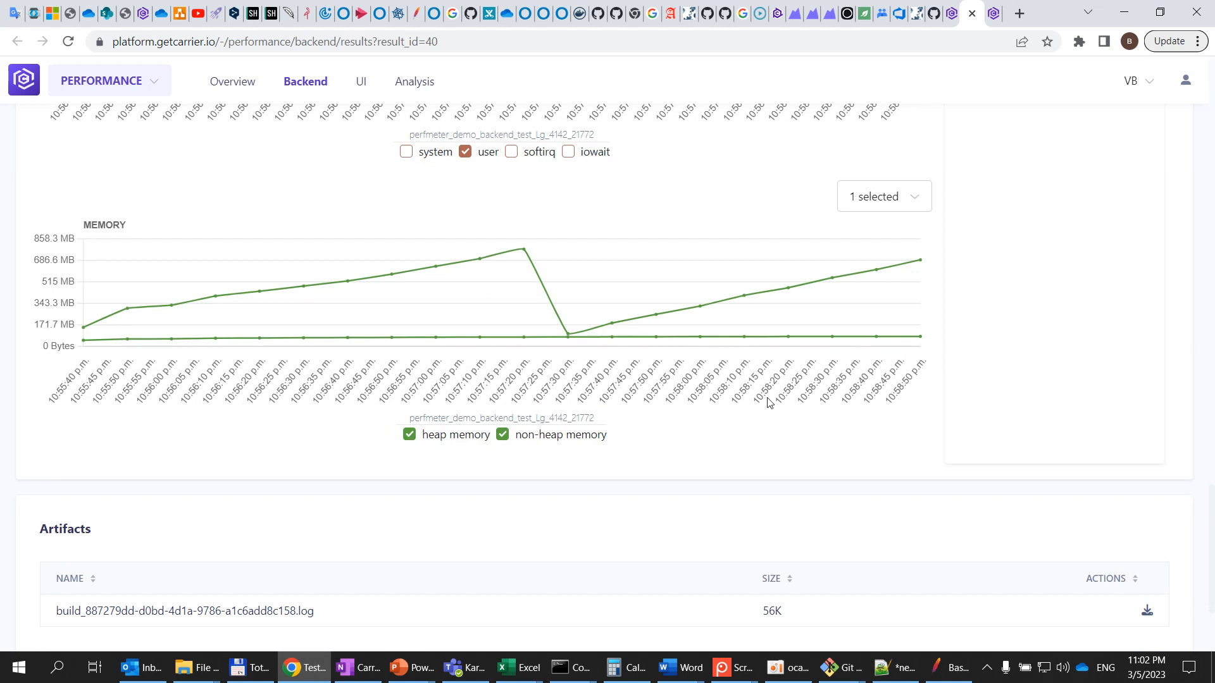
left_click(503, 434)
left_click(503, 435)
scroll(320, 492, "down", 2)
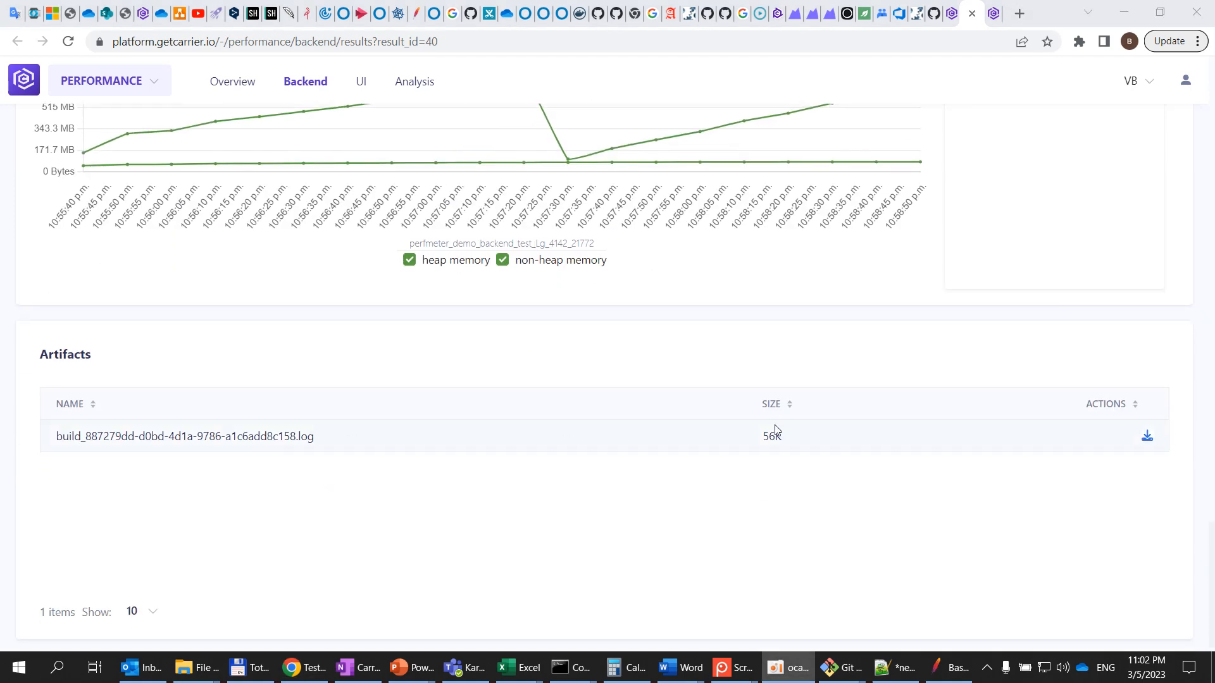
Download the build log artifact, open it from its folder and scroll through its error entries
left_click(1147, 436)
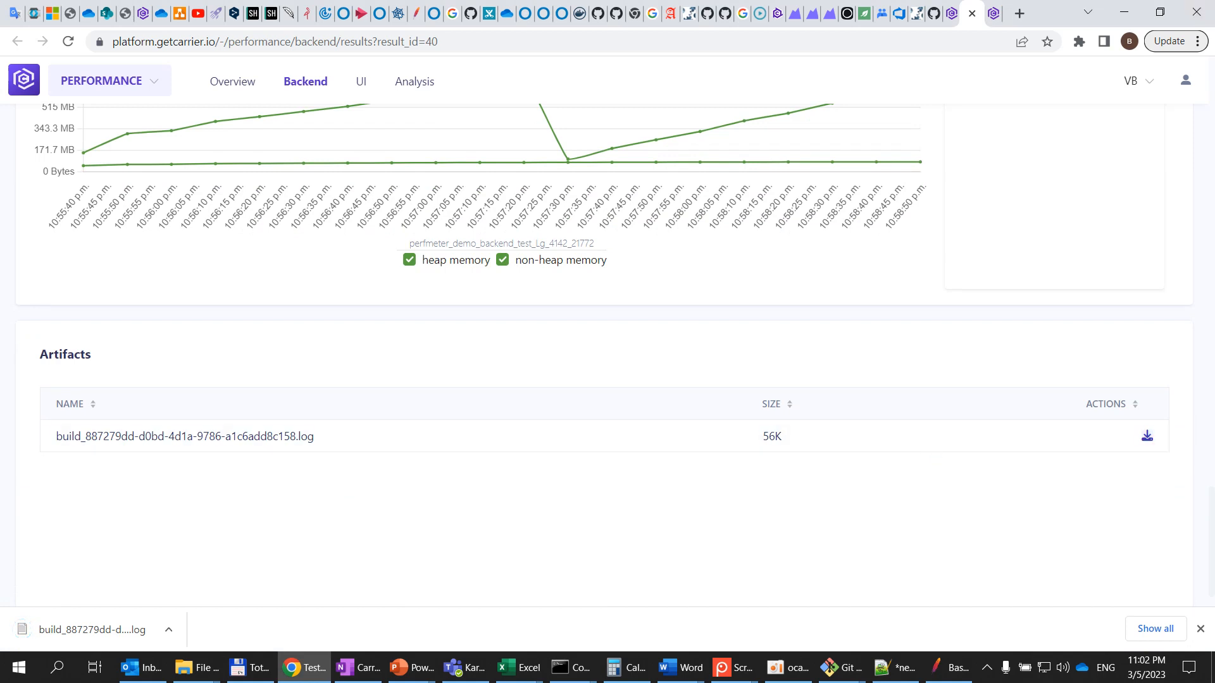
right_click(124, 633)
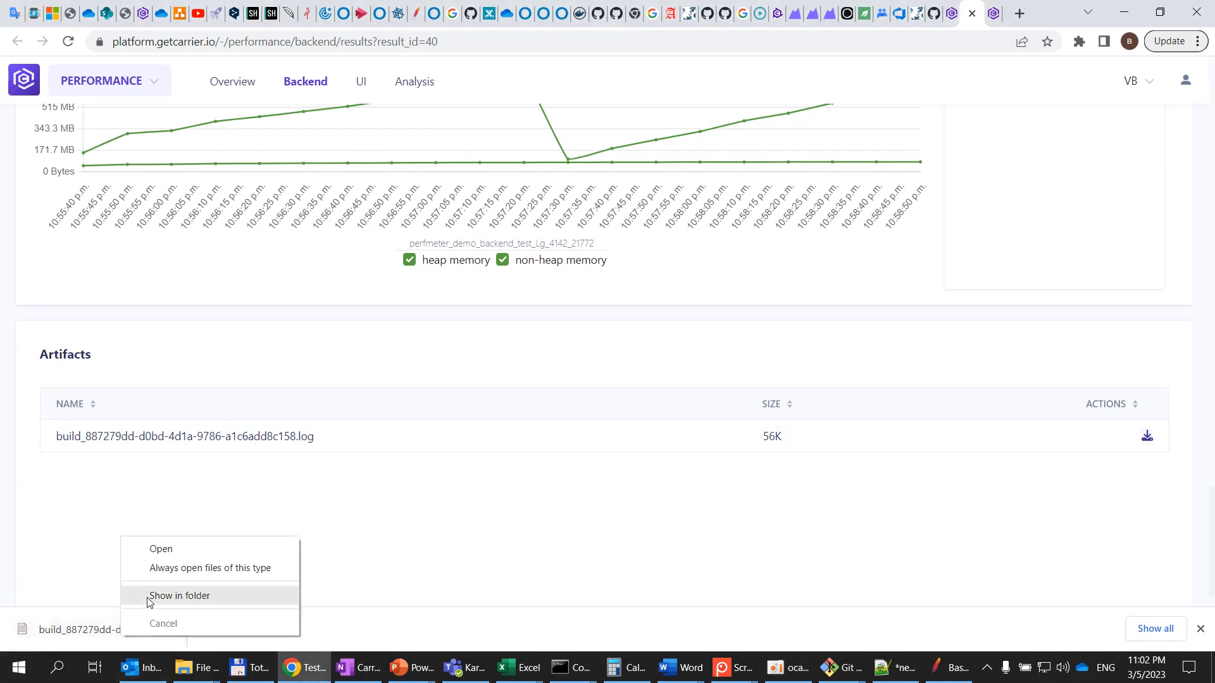
left_click(149, 602)
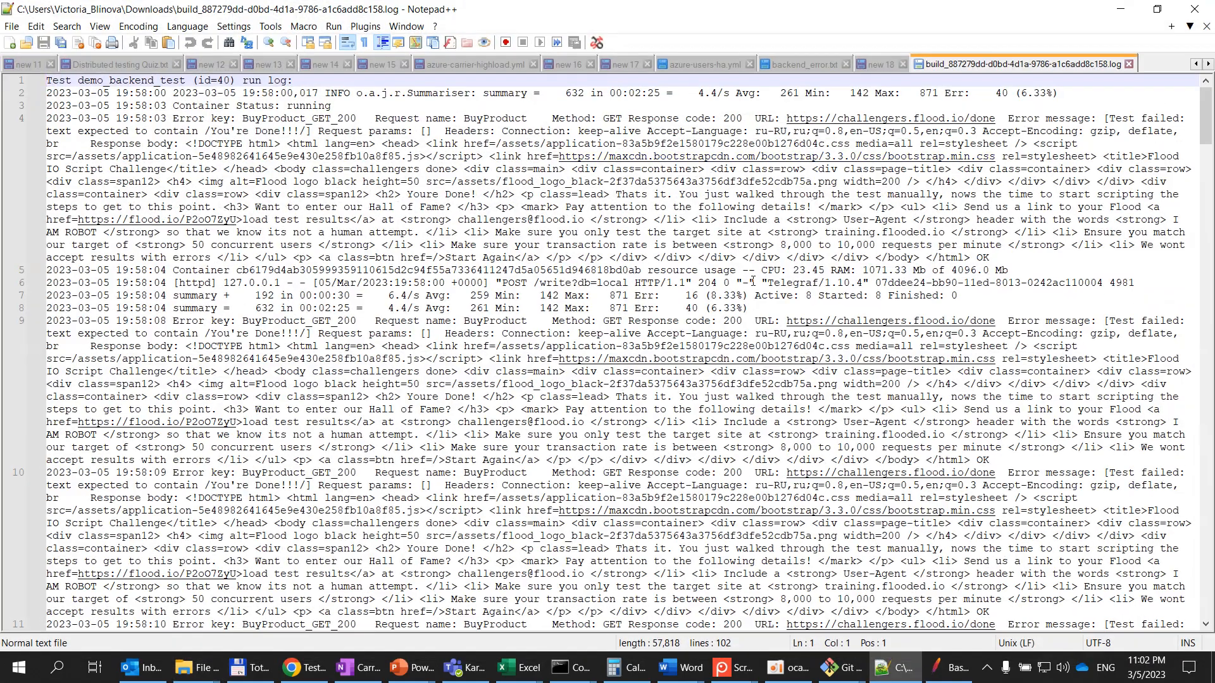
scroll(753, 280, "down", 8)
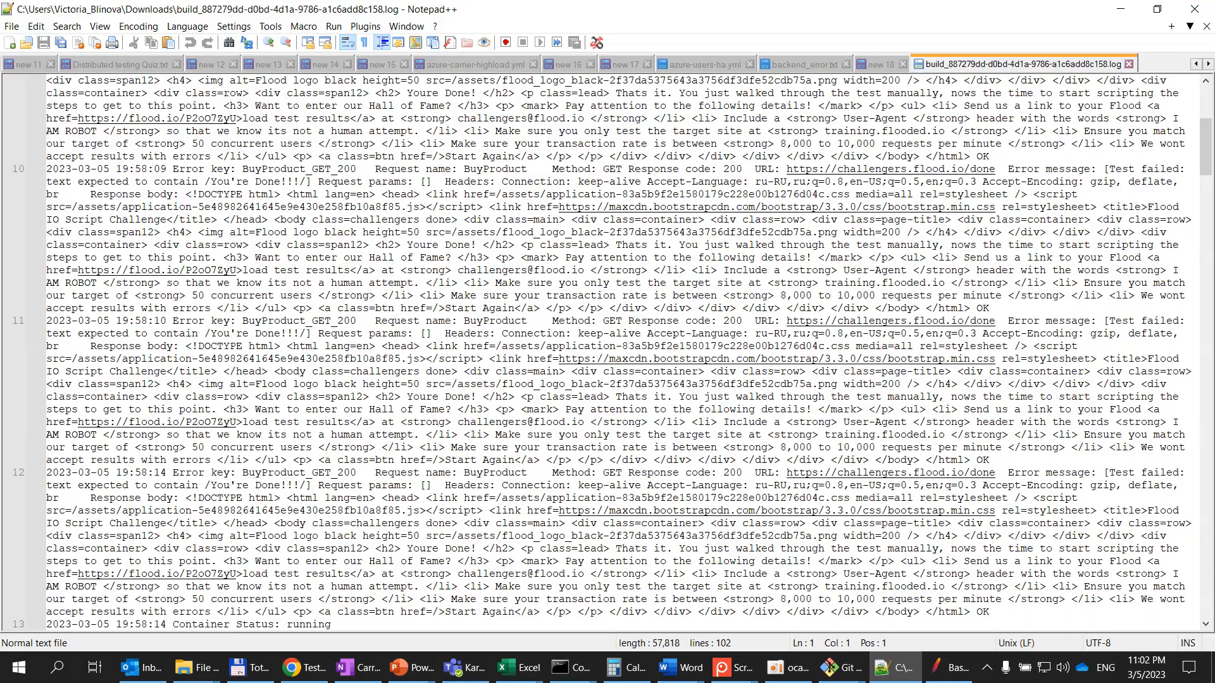
Return to the browser and go back to the Backend tests list
key("alt+Tab")
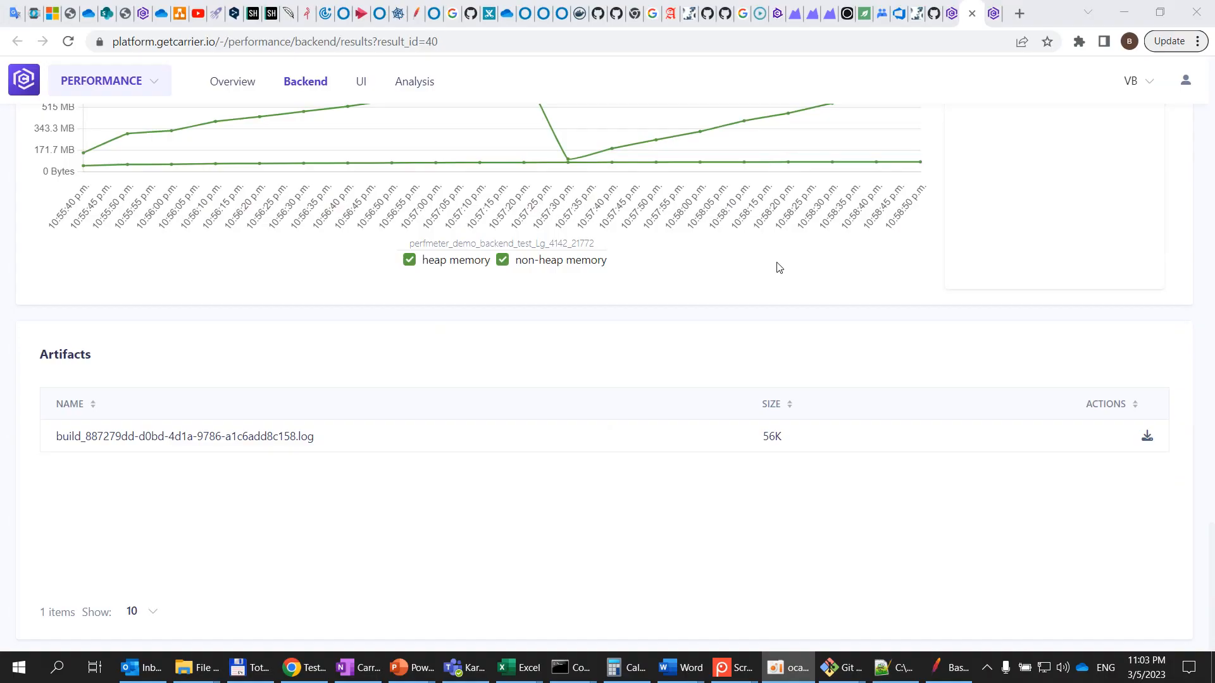
scroll(779, 267, "up", 20)
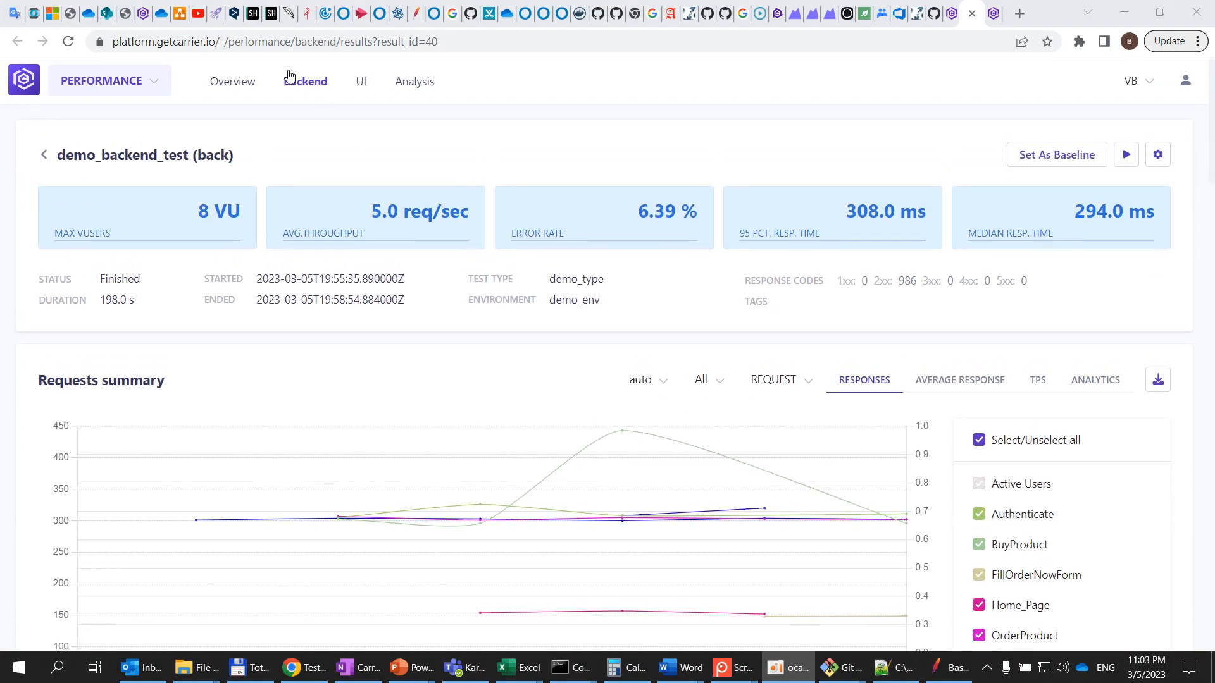
left_click(290, 80)
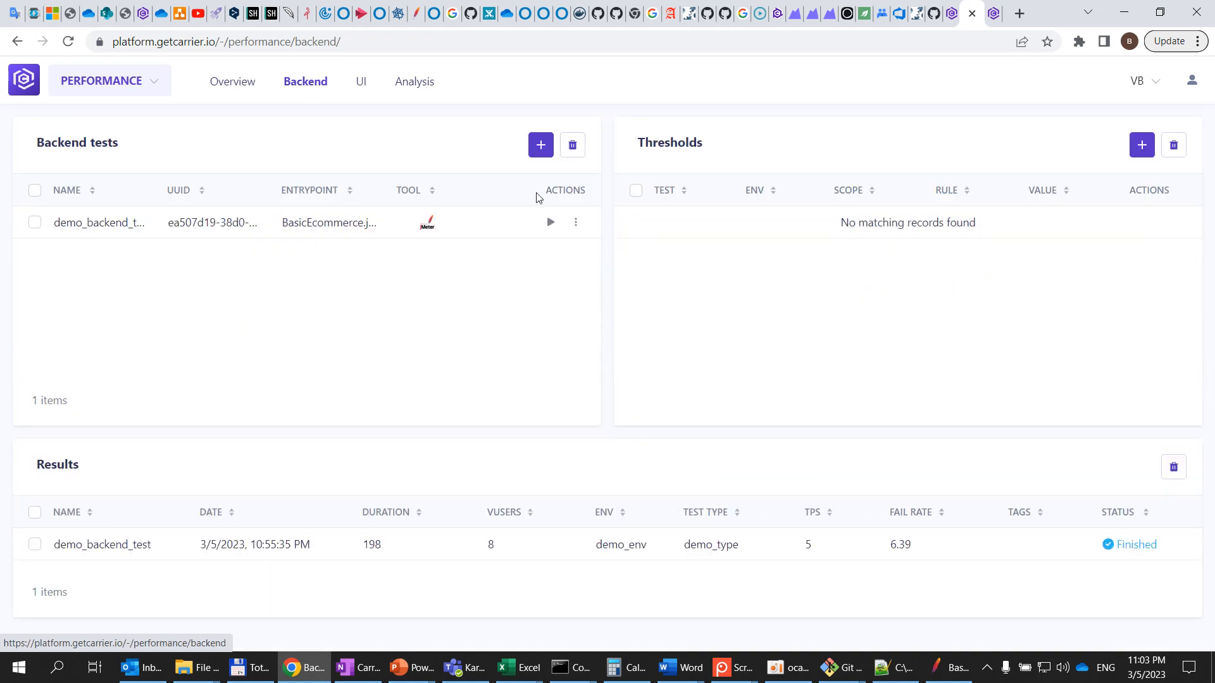